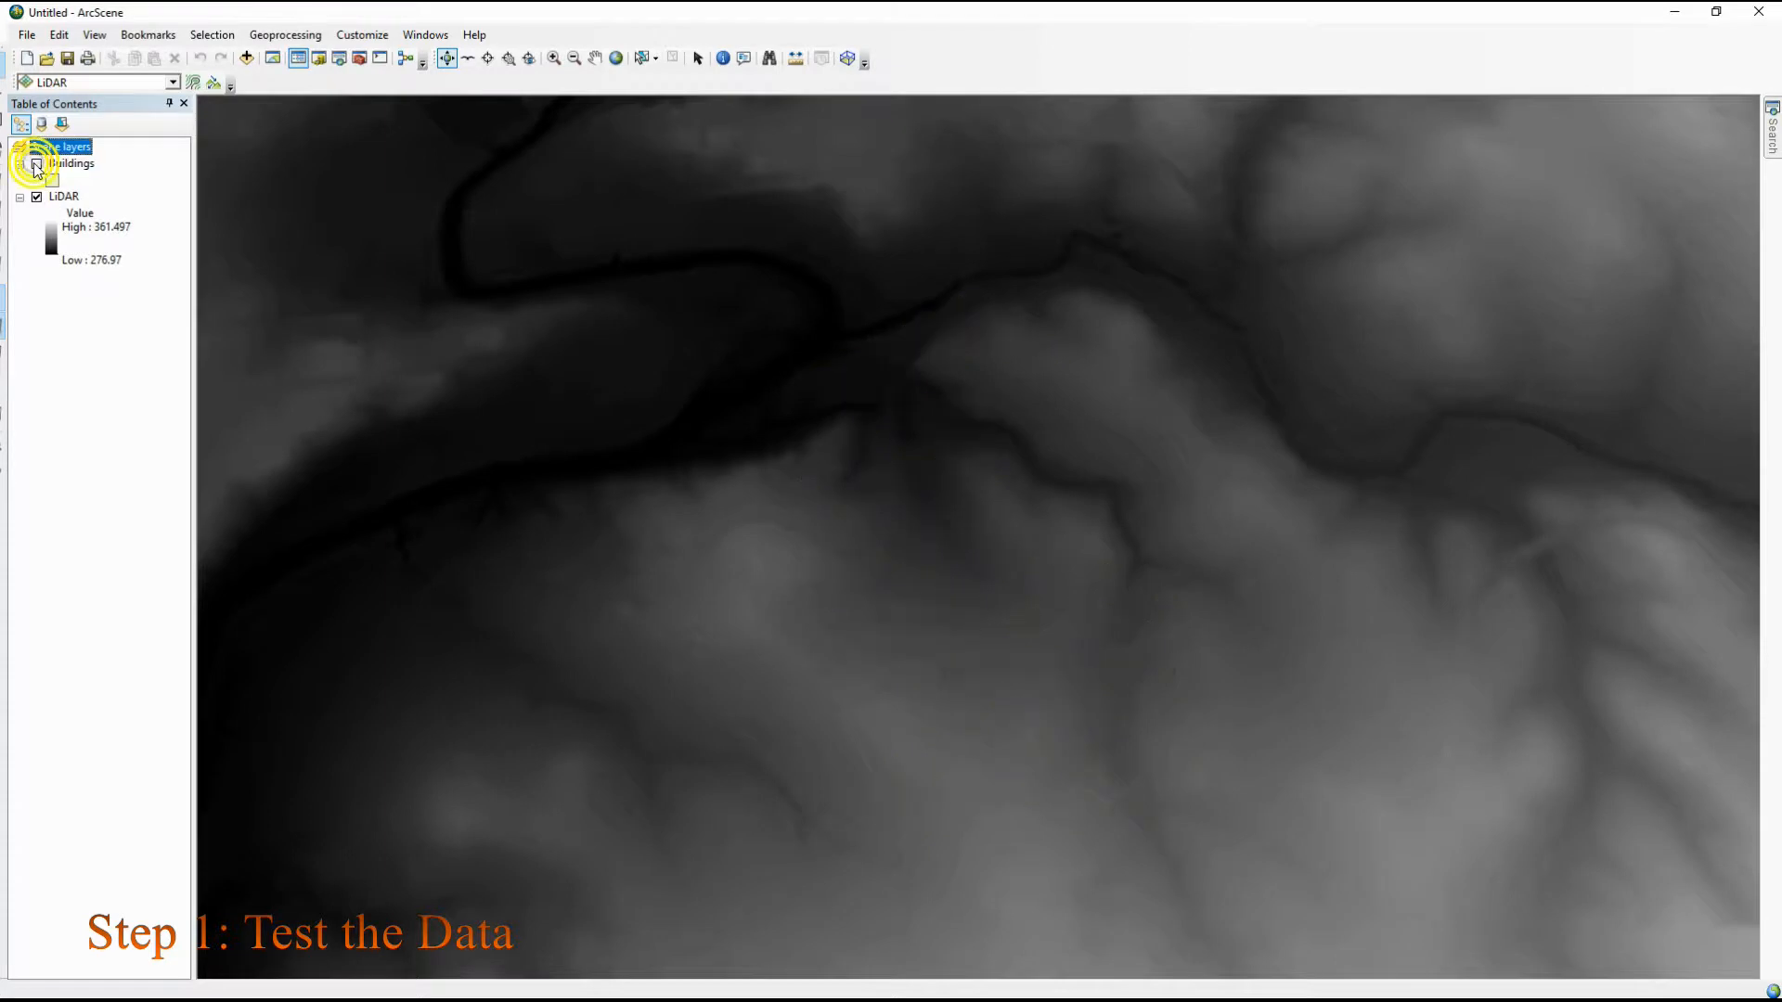
Set the LiDAR layer's base heights to float on the custom surface from VRTutorial.gdb\LiDAR
left_click(59, 197)
right_click(60, 199)
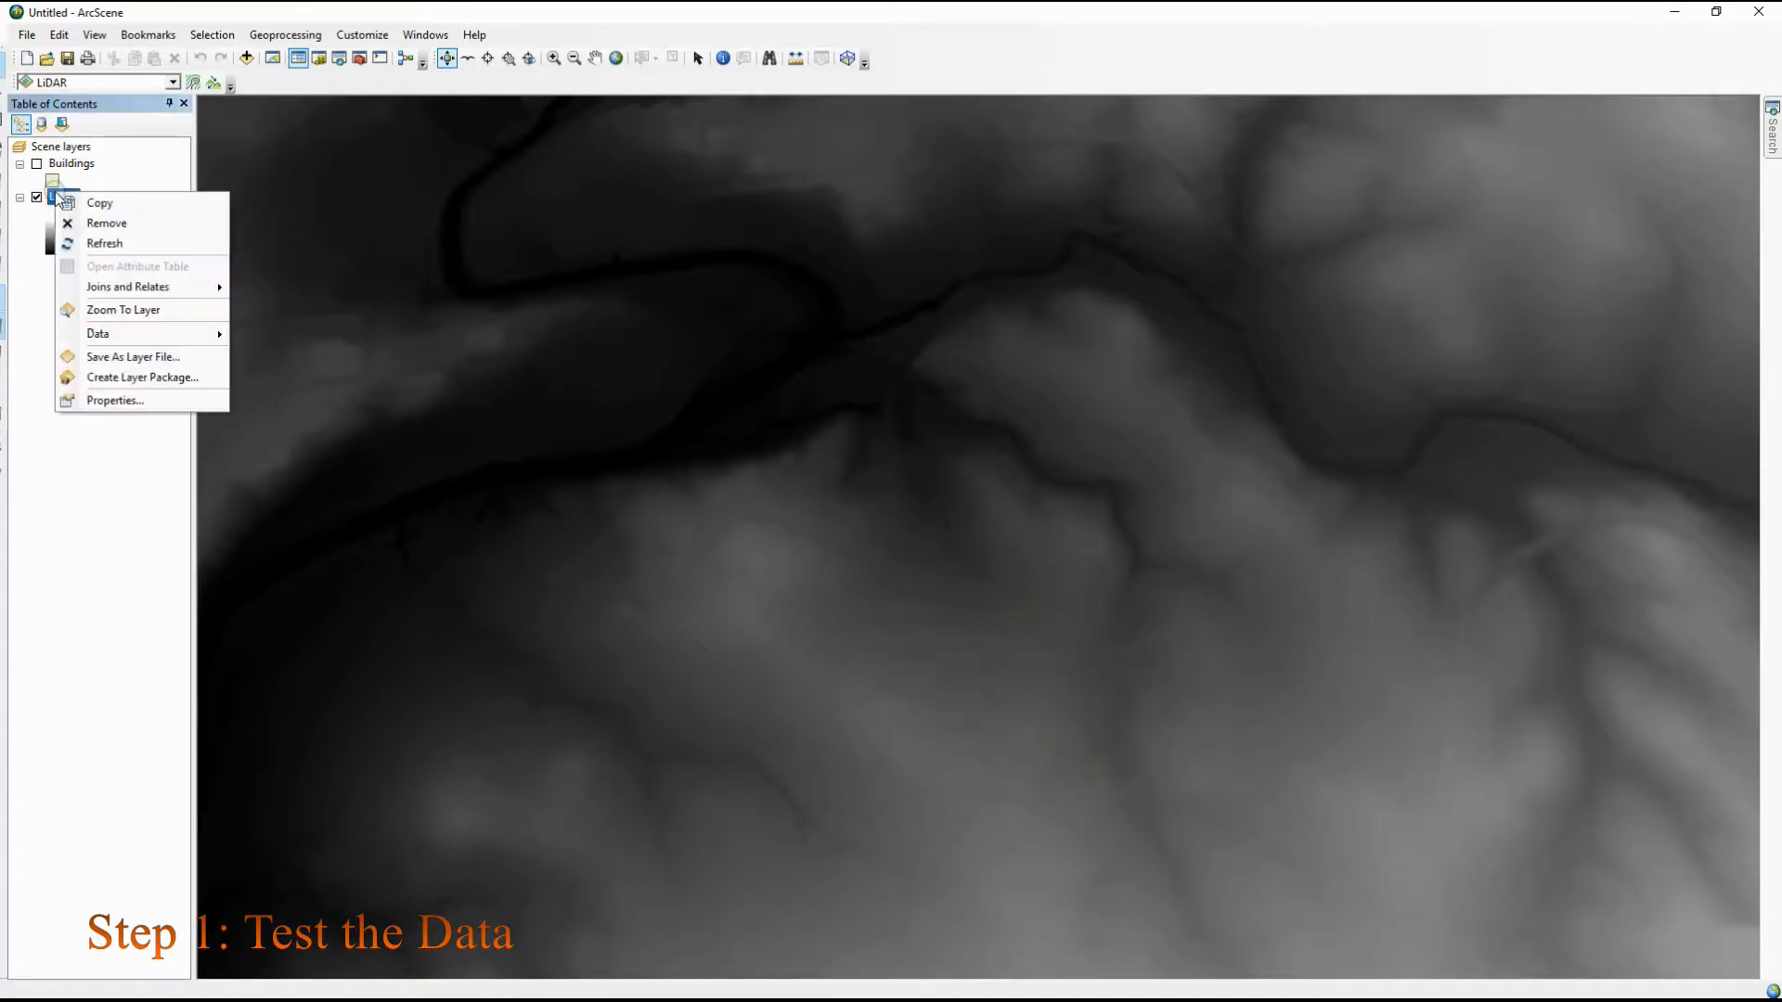
left_click(127, 401)
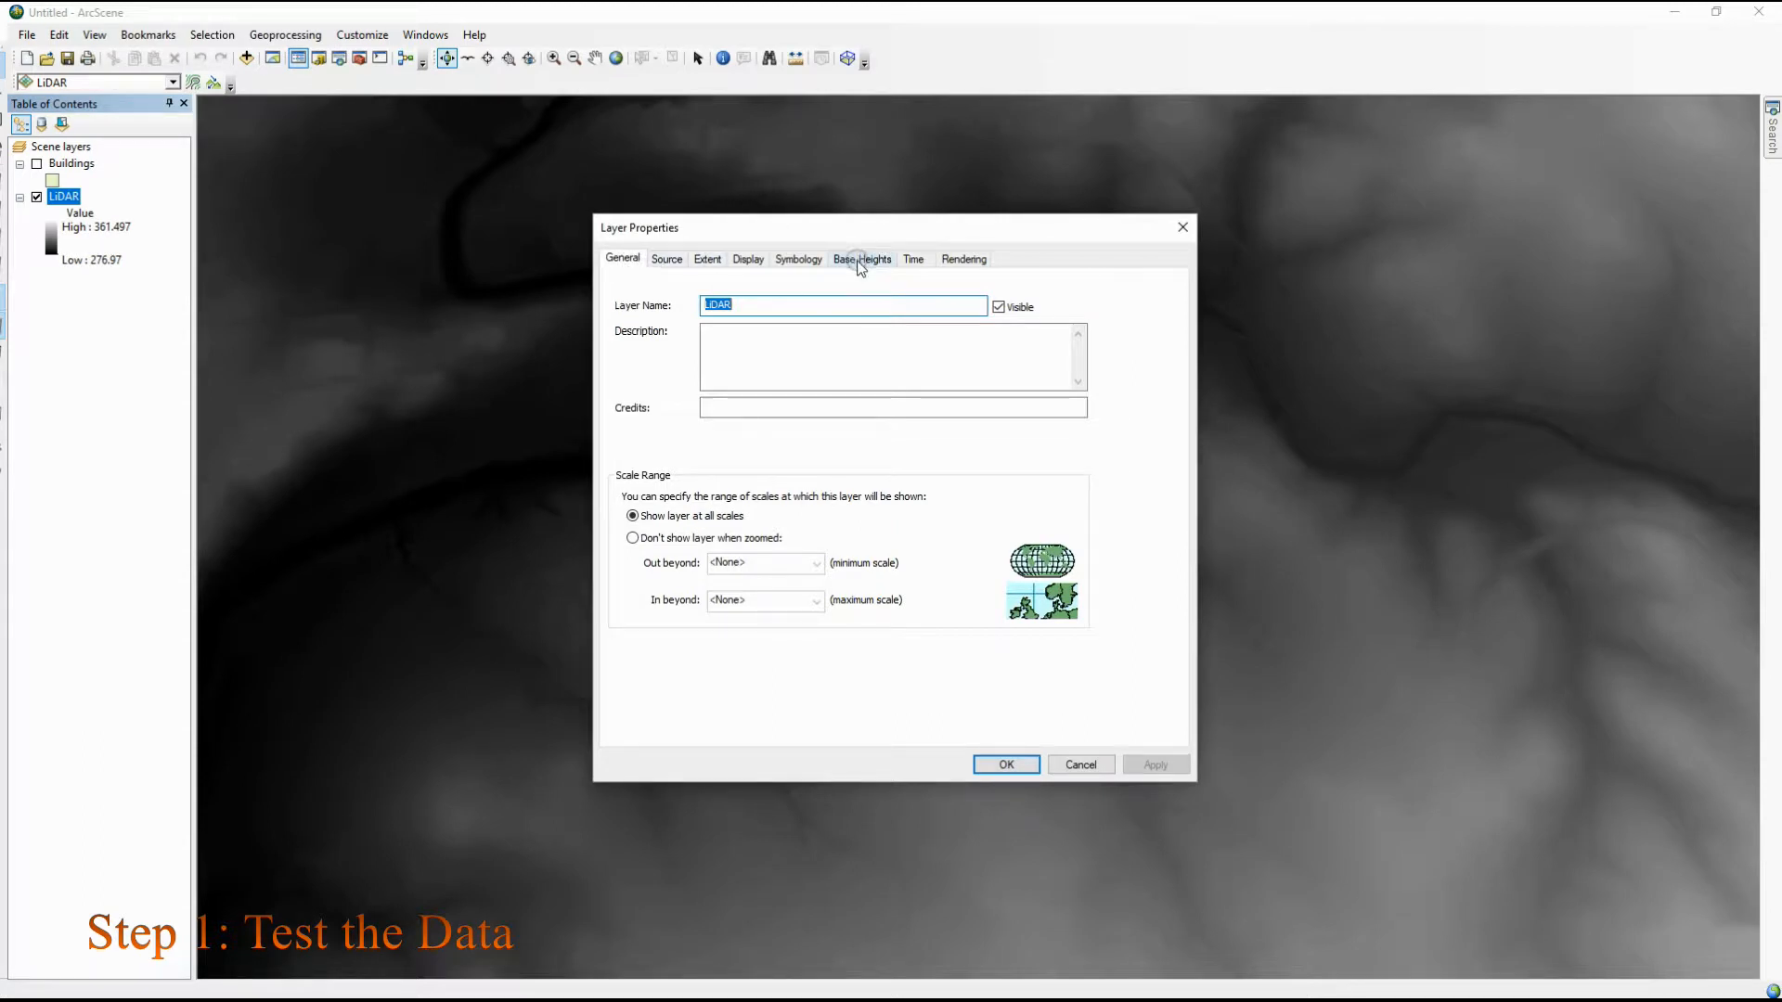
left_click(854, 260)
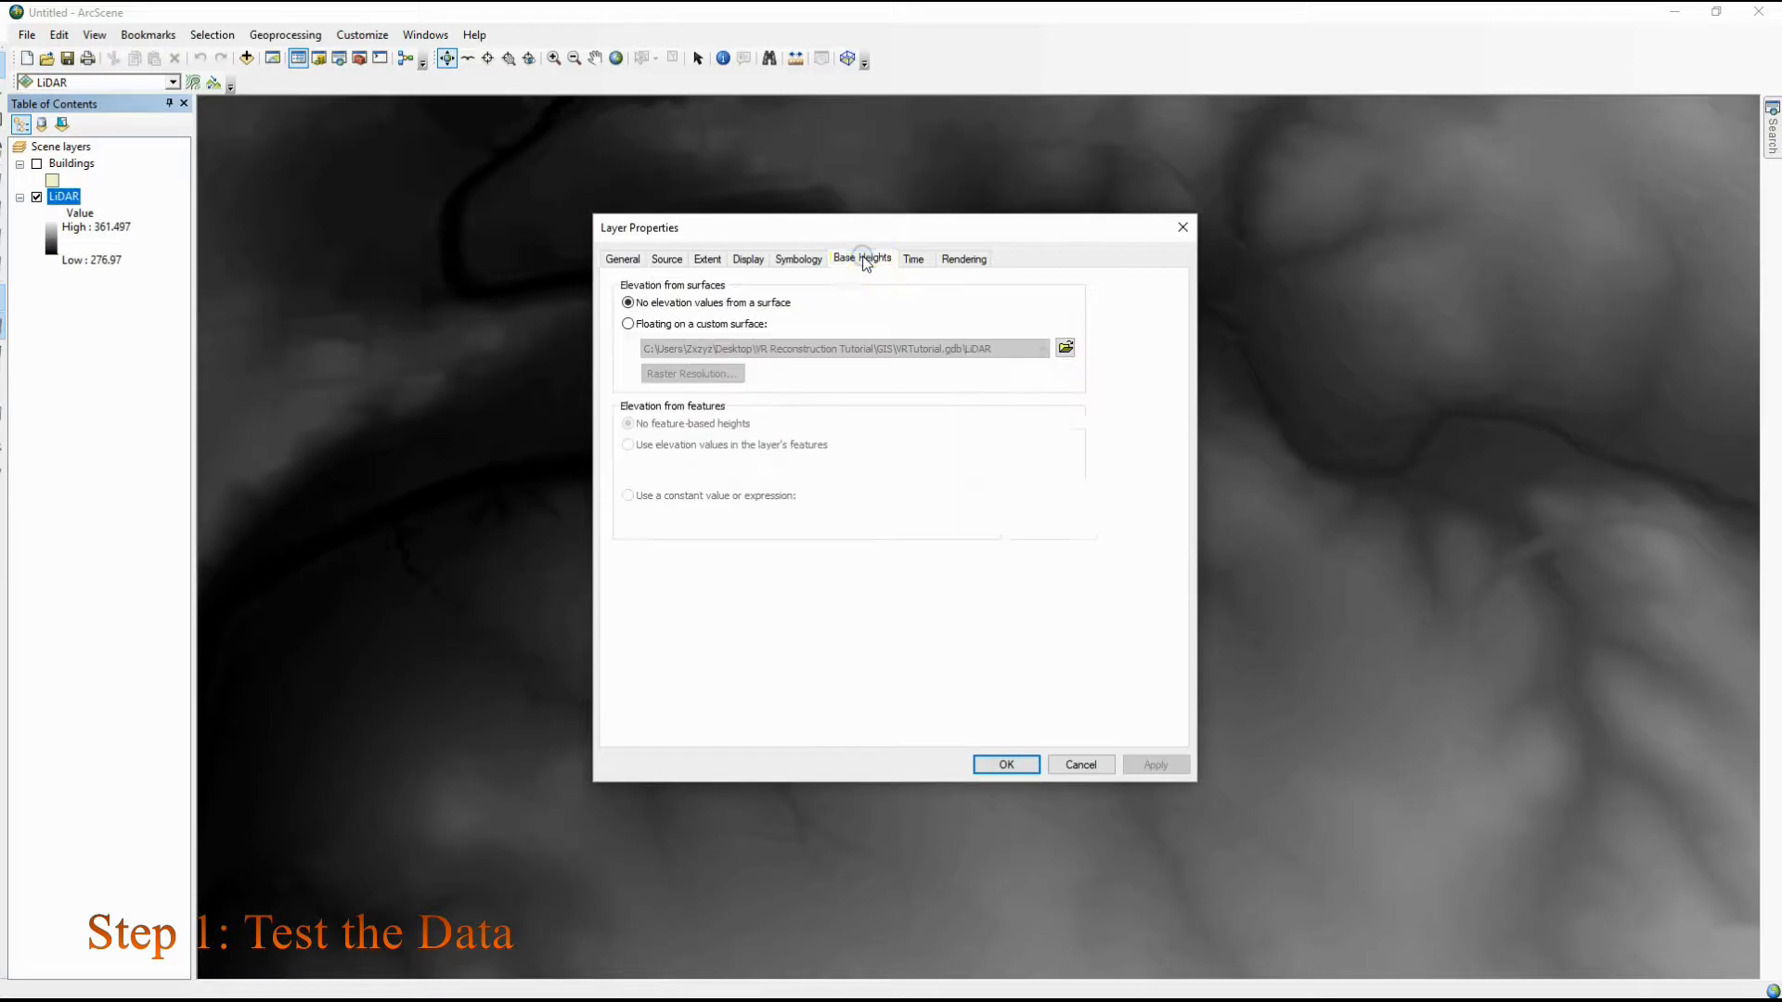
left_click(628, 325)
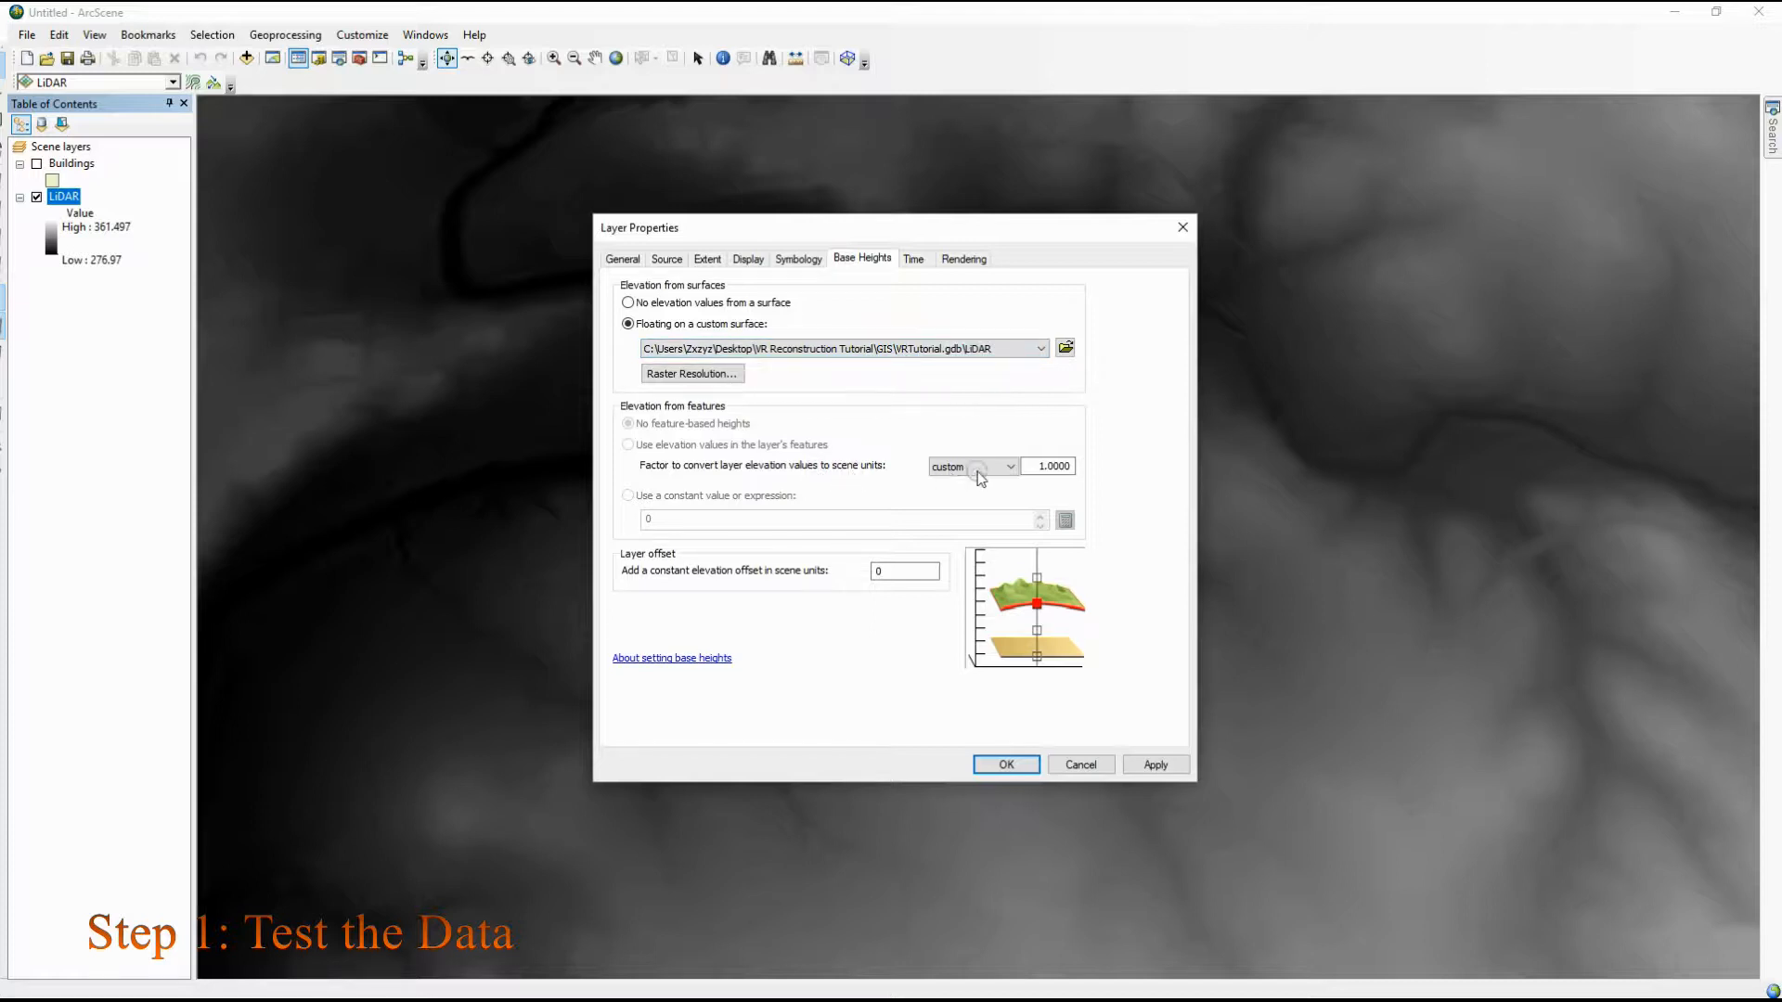
left_click(1168, 768)
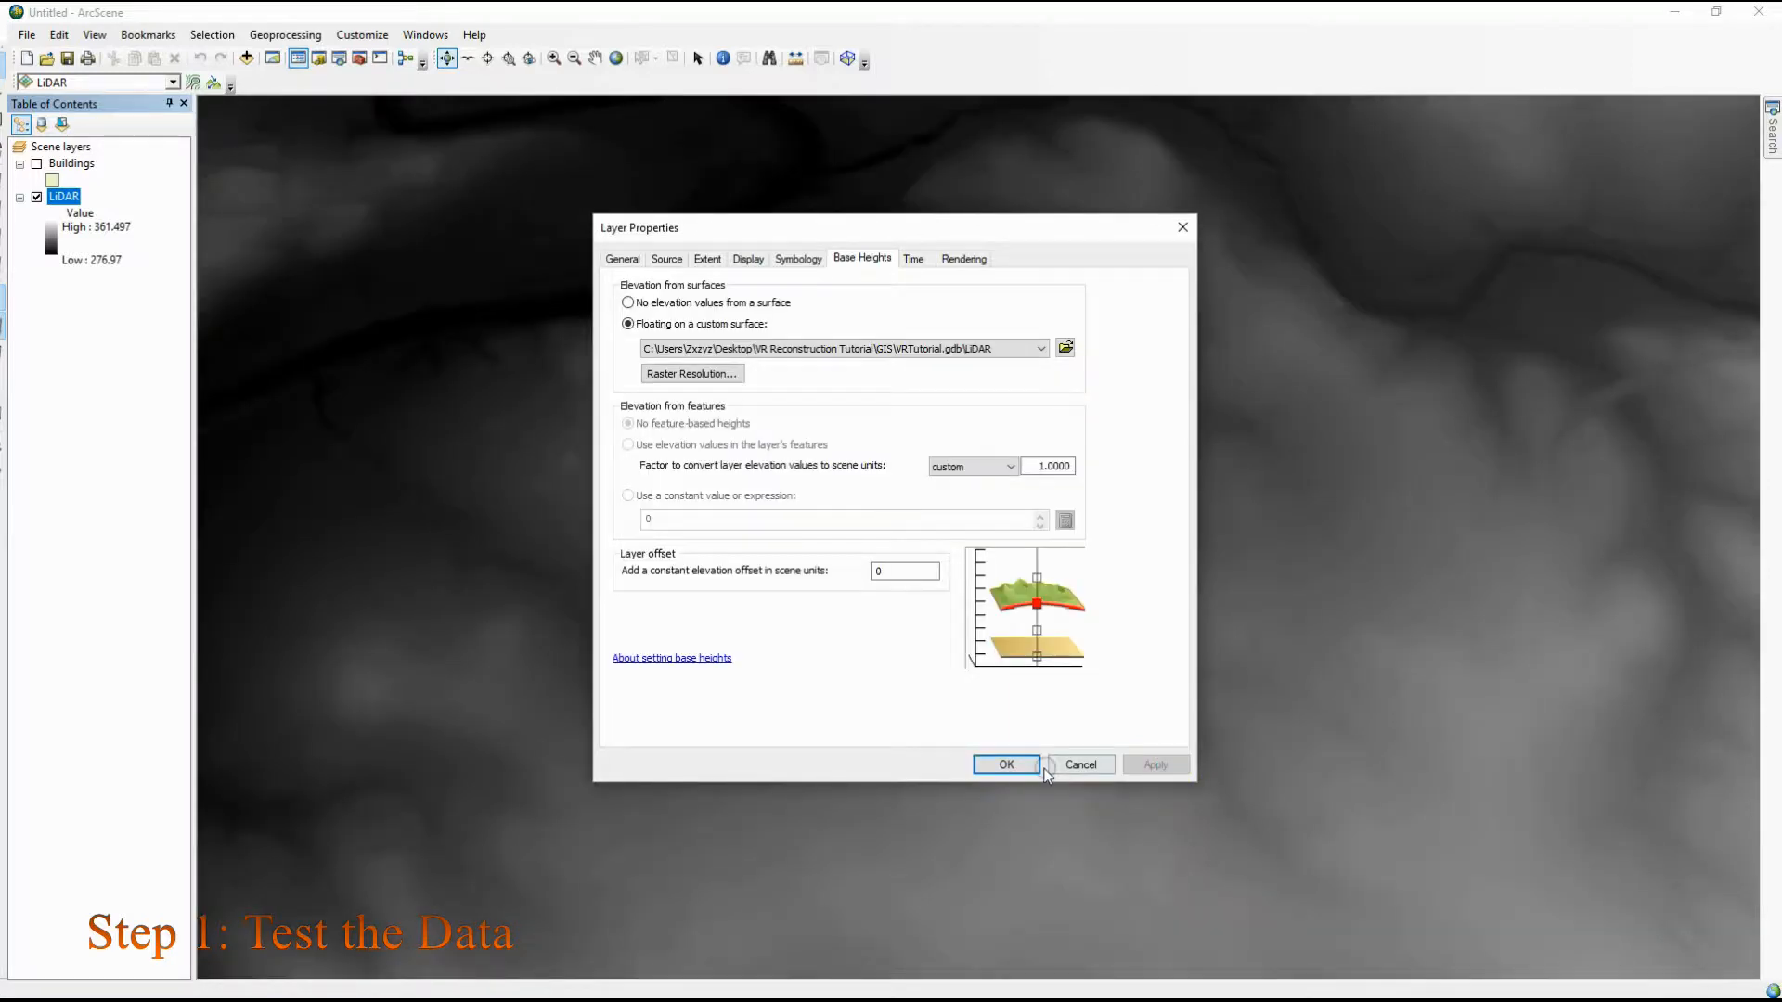
left_click(1026, 763)
left_click_drag(1061, 649, 888, 416)
left_click_drag(726, 392, 306, 306)
Show the Buildings layer and change its fill symbol to the salmon-red ArcScene Basic swatch
left_click(37, 165)
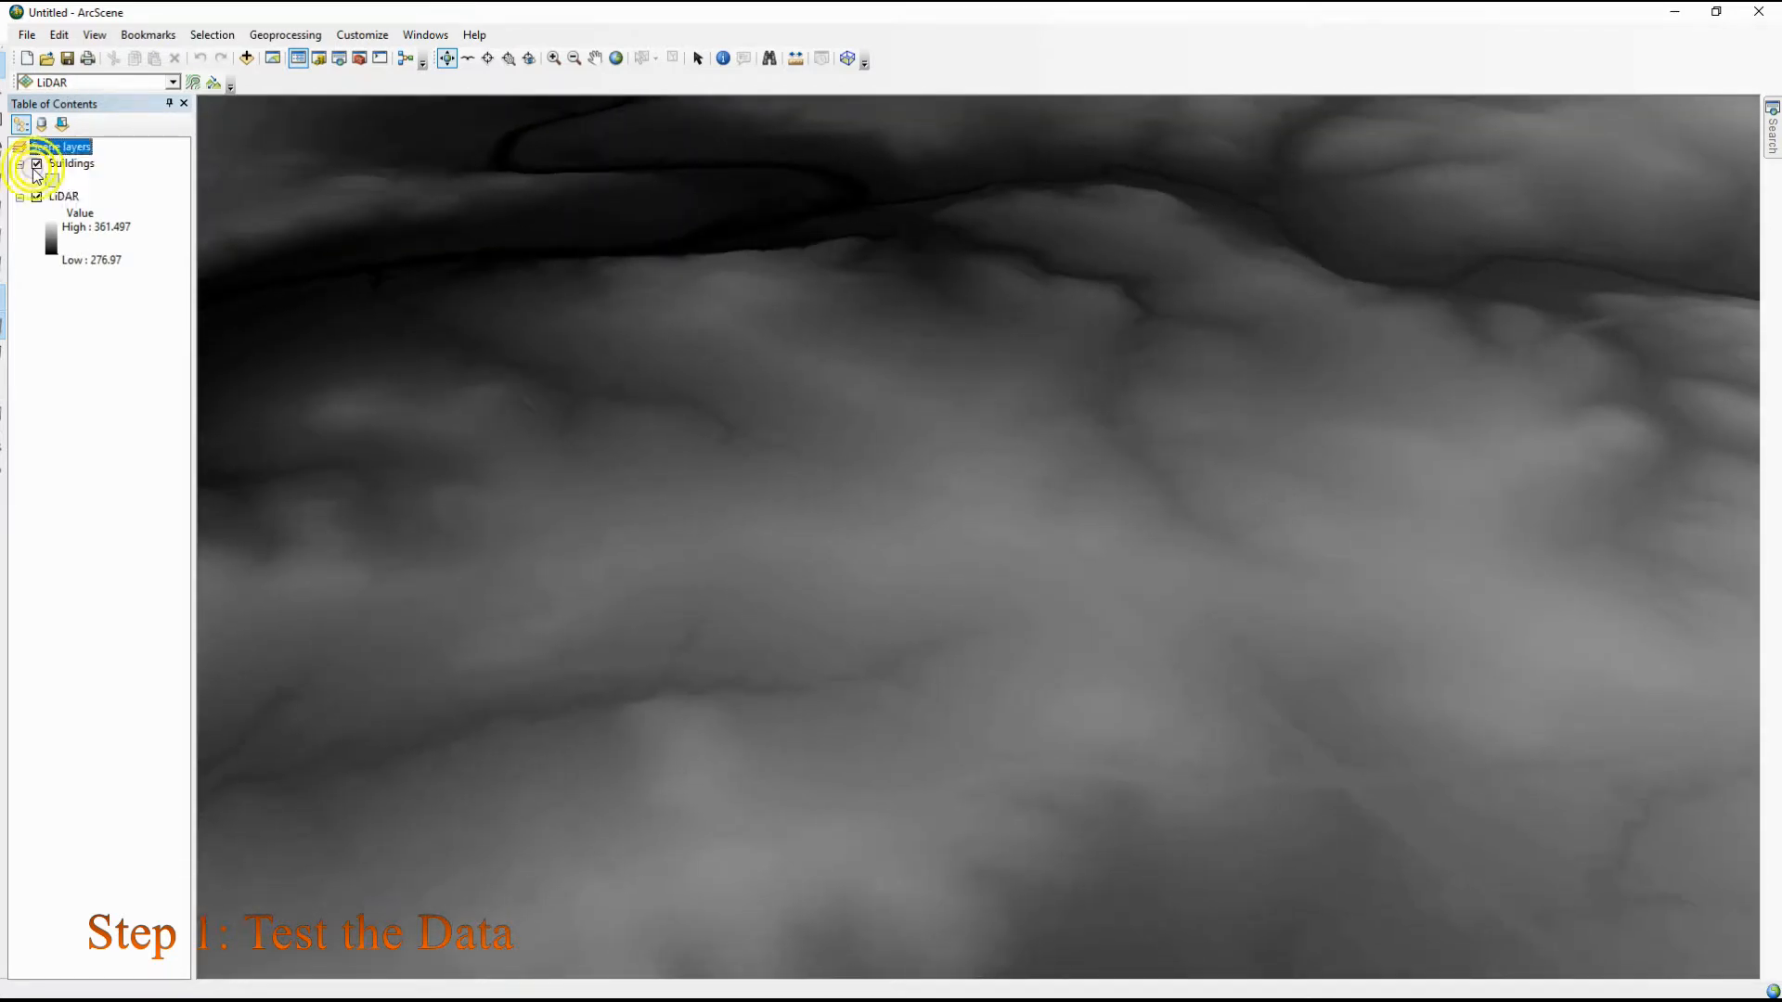
double_click(52, 179)
left_click(732, 428)
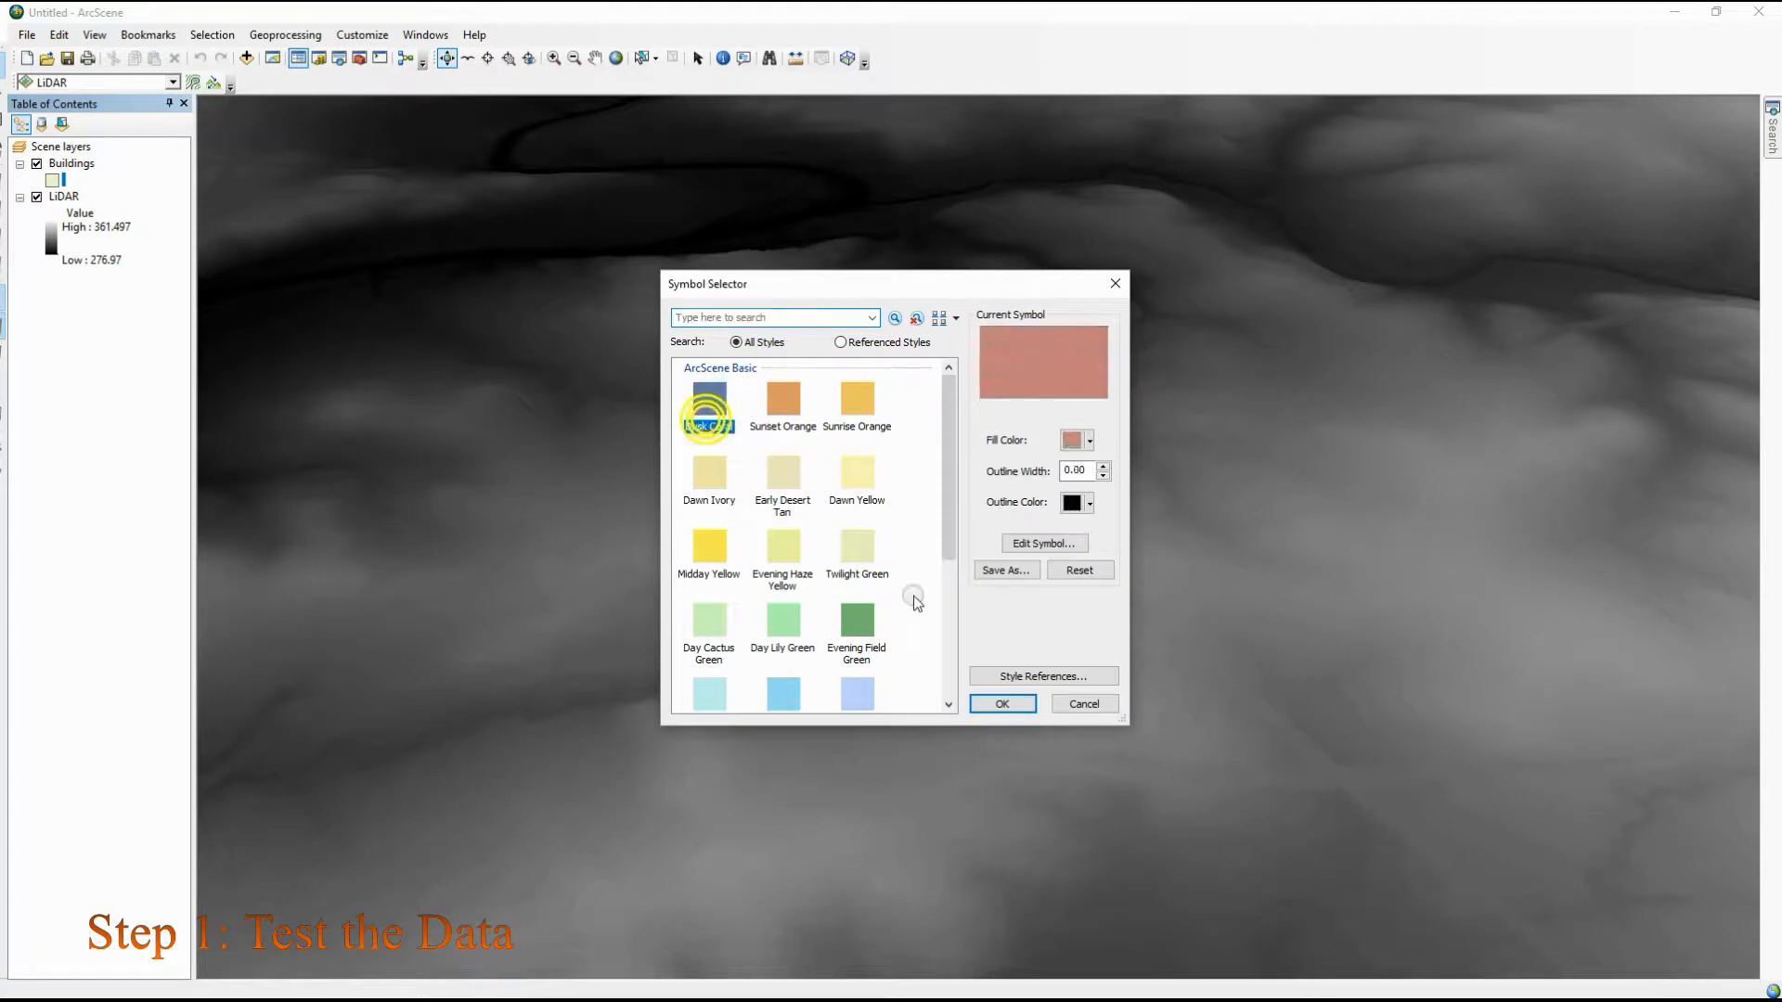
left_click(1000, 704)
mouse_move(557, 386)
left_mouse_down()
mouse_move(549, 239)
mouse_move(569, 403)
left_mouse_up()
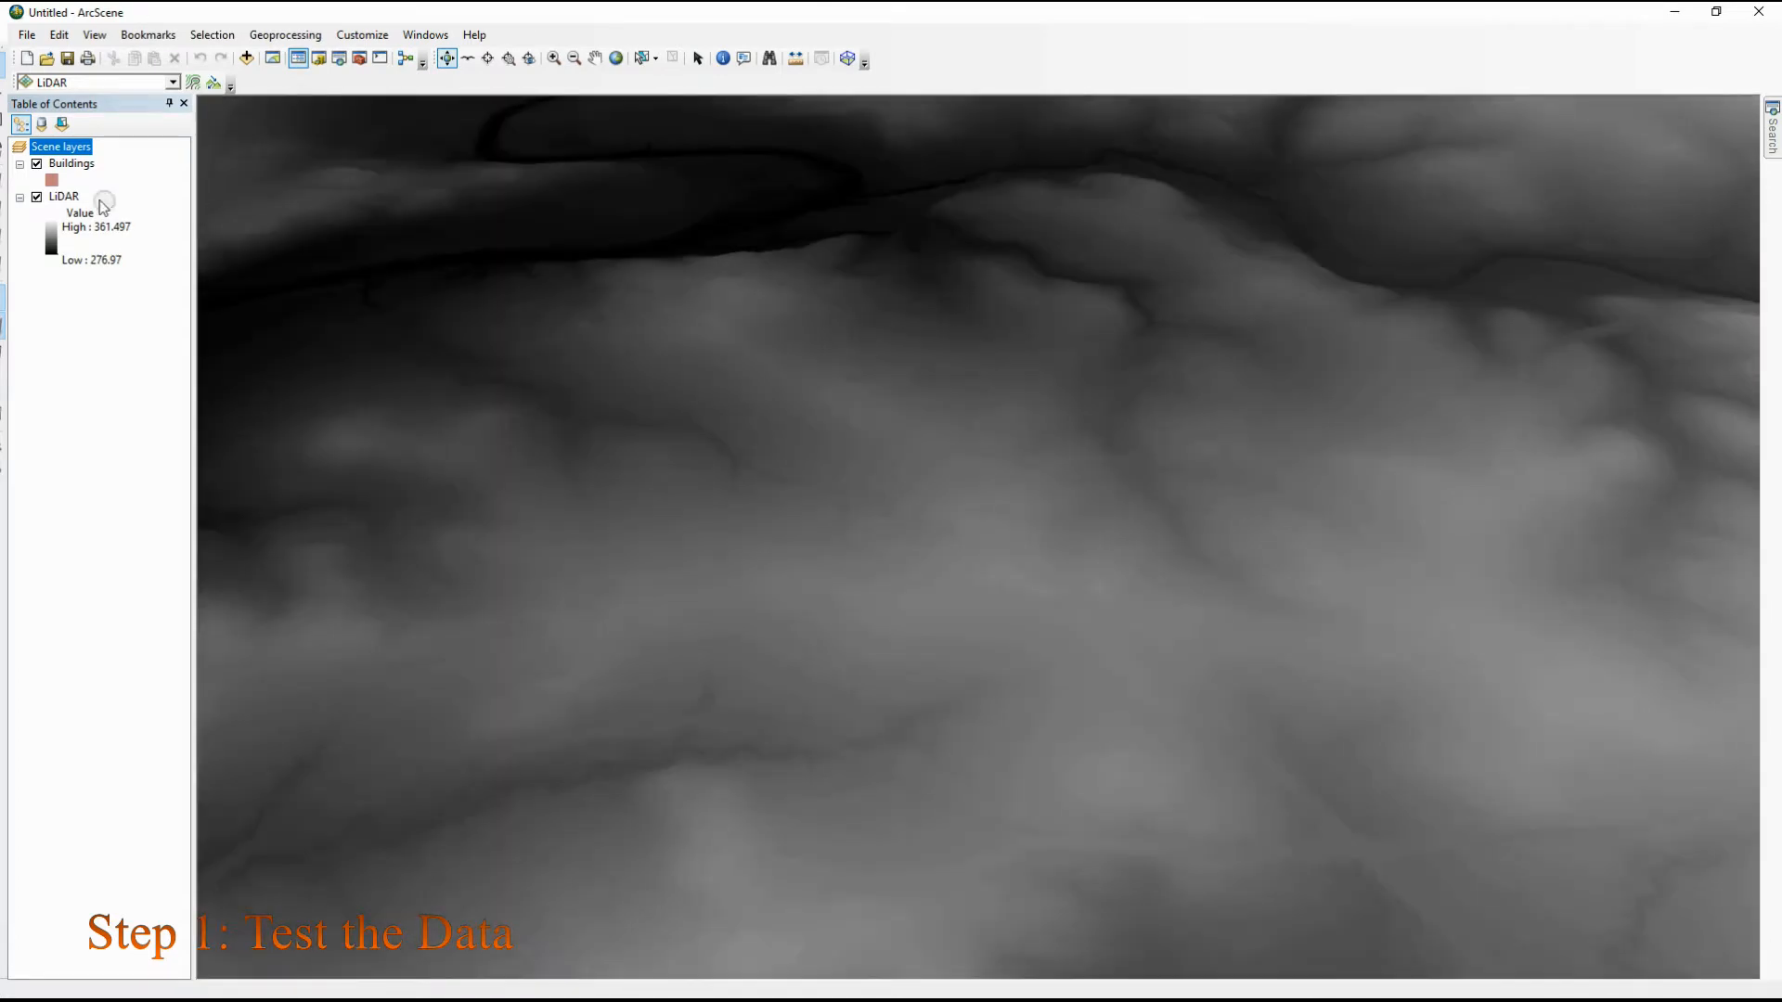
Set the Buildings layer's base heights to float on the custom LiDAR surface
right_click(69, 168)
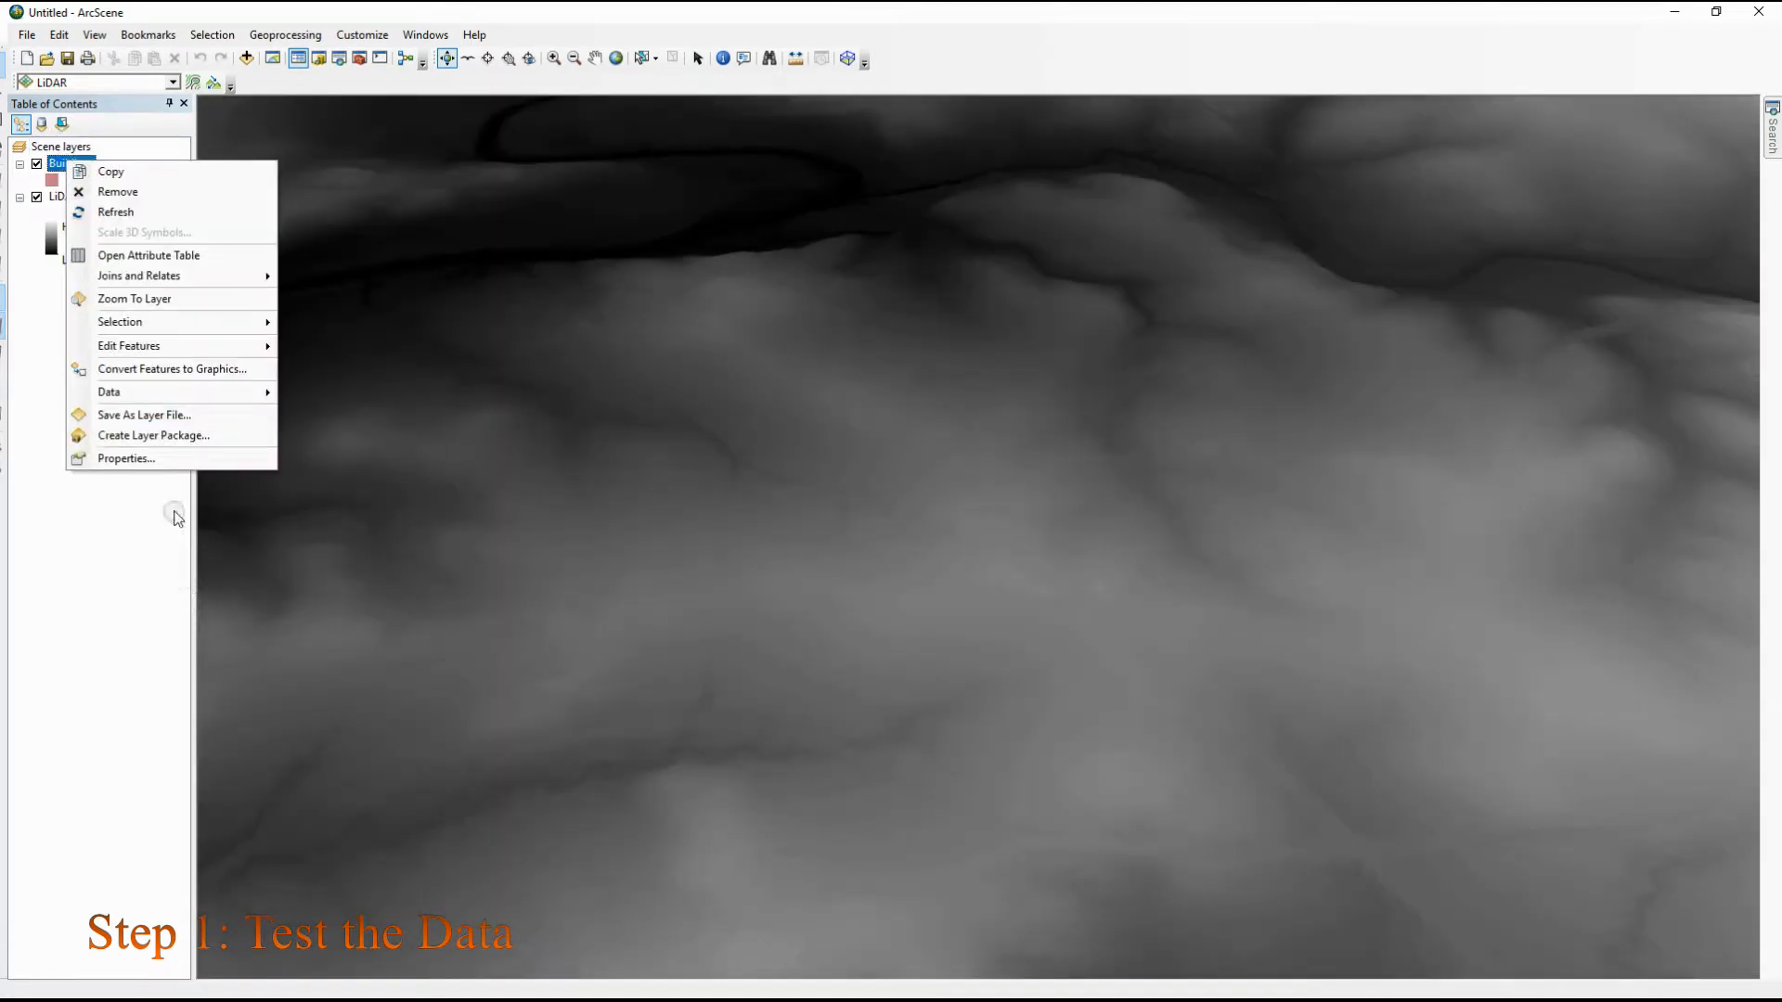
left_click(170, 455)
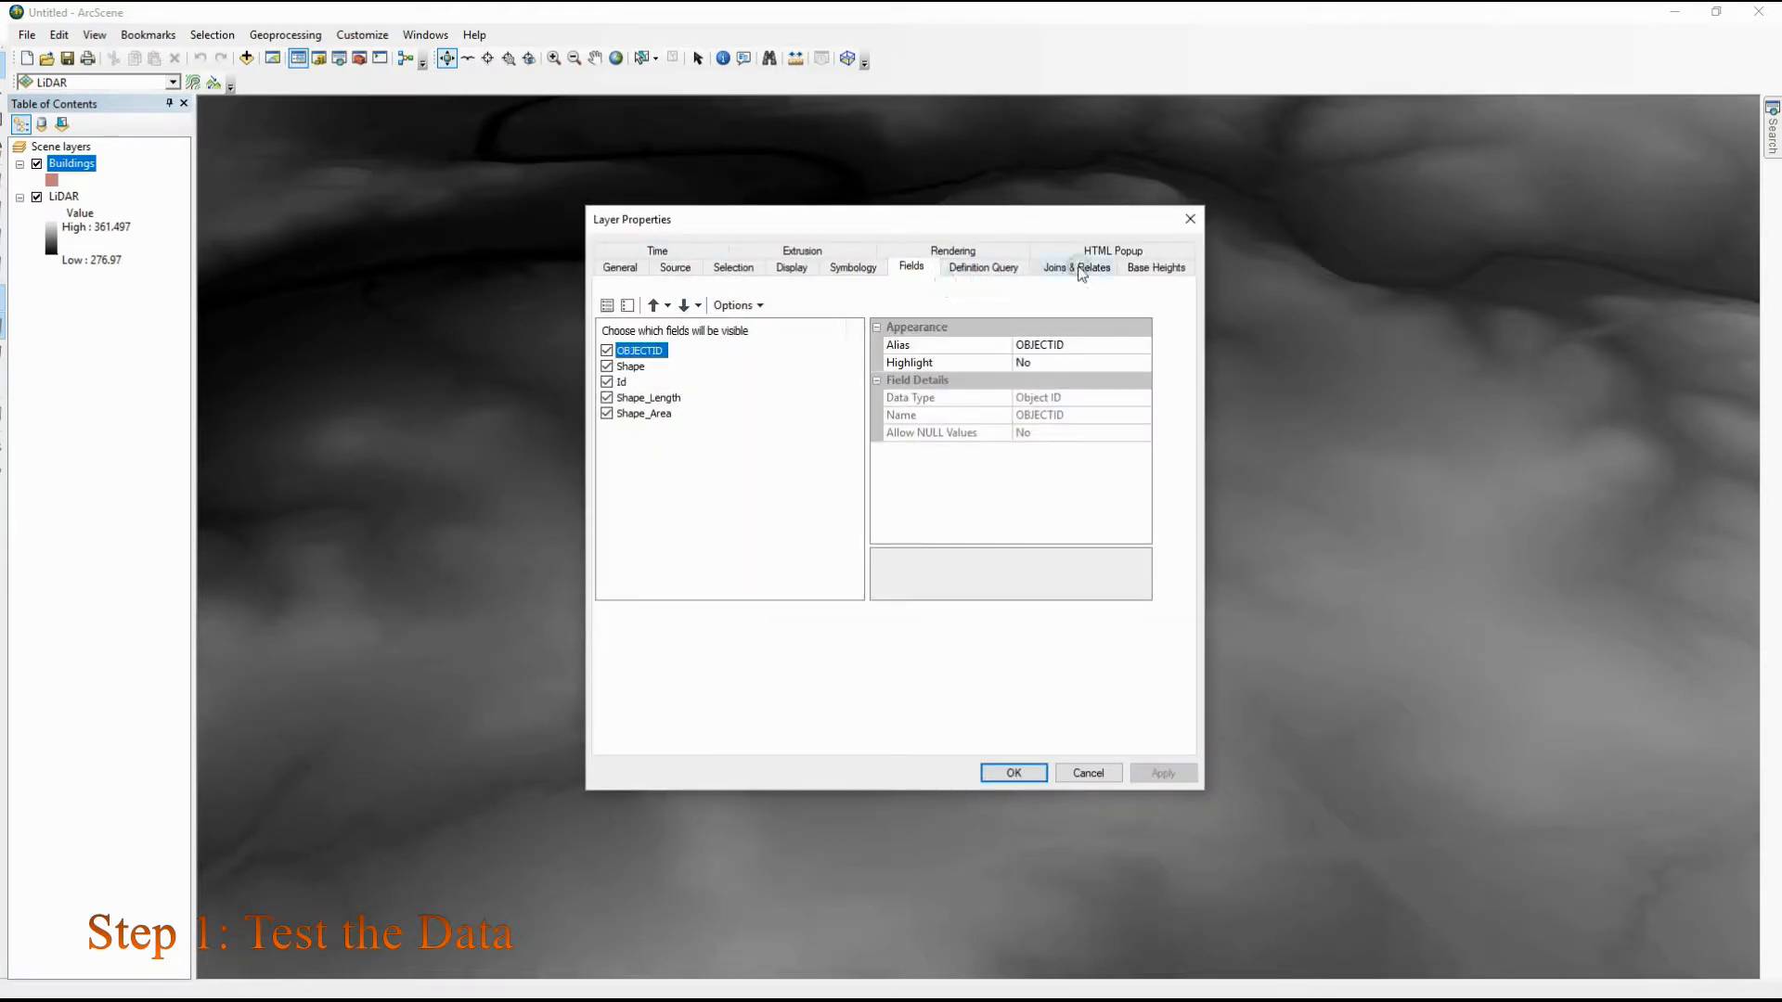
left_click(1158, 271)
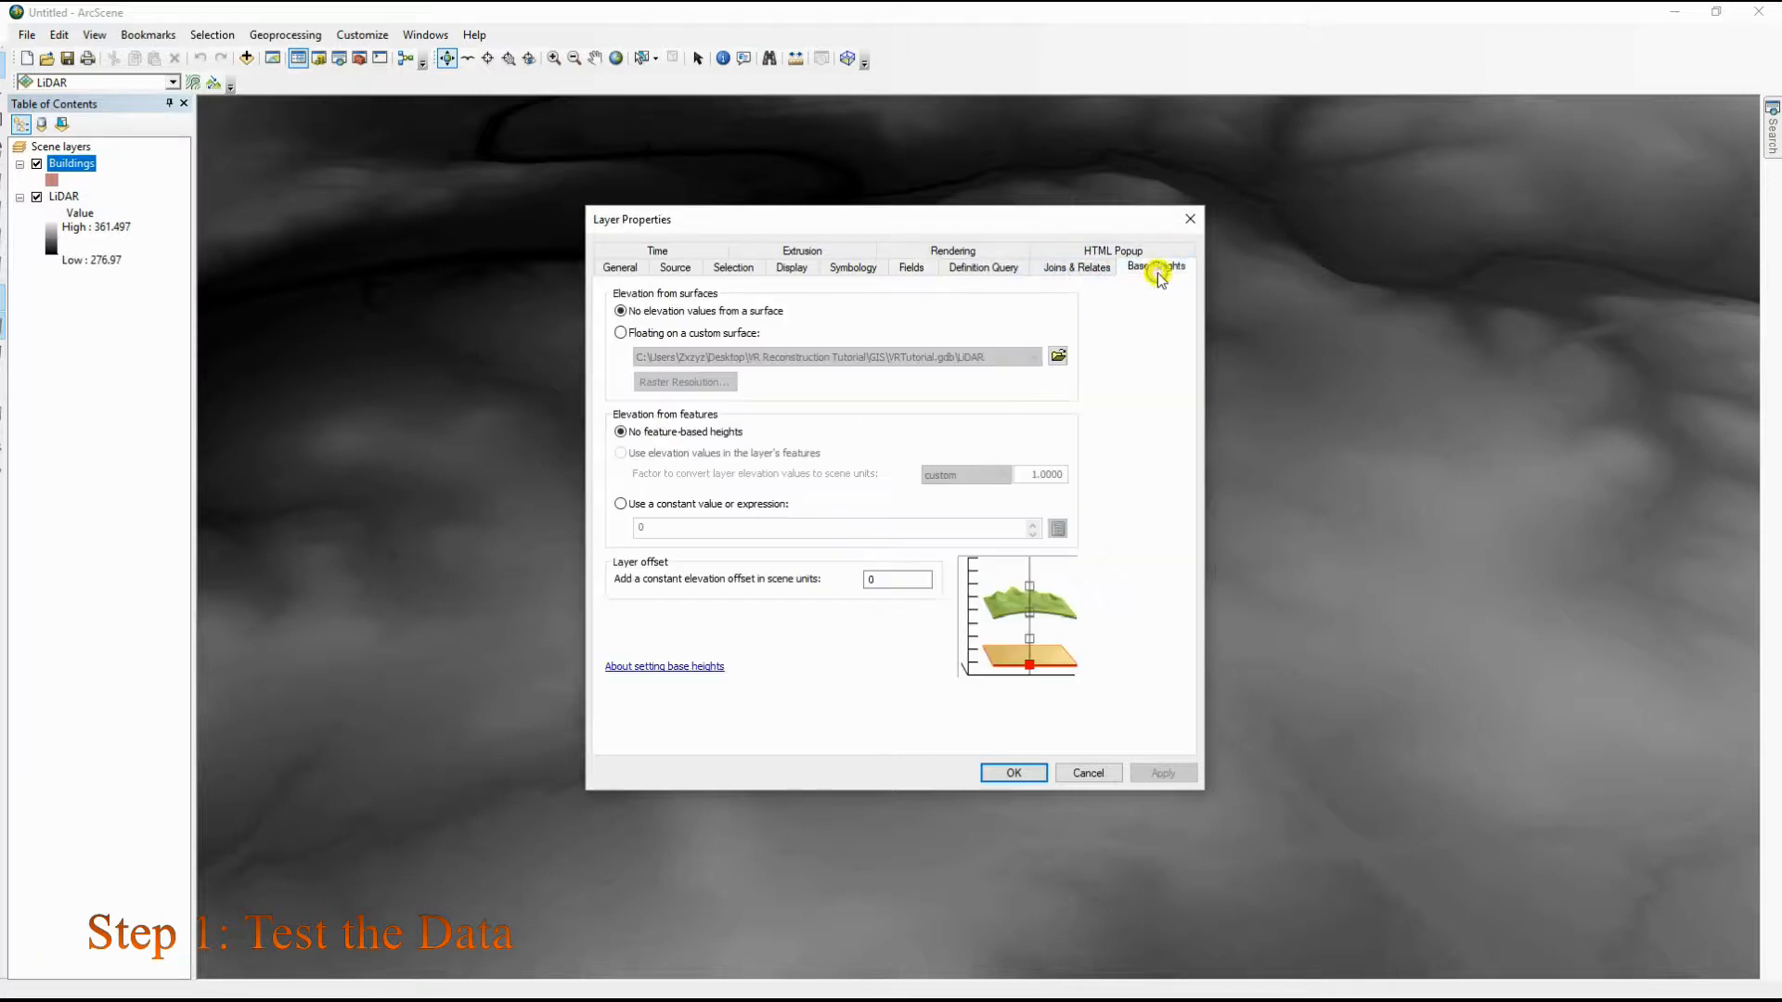
left_click(619, 333)
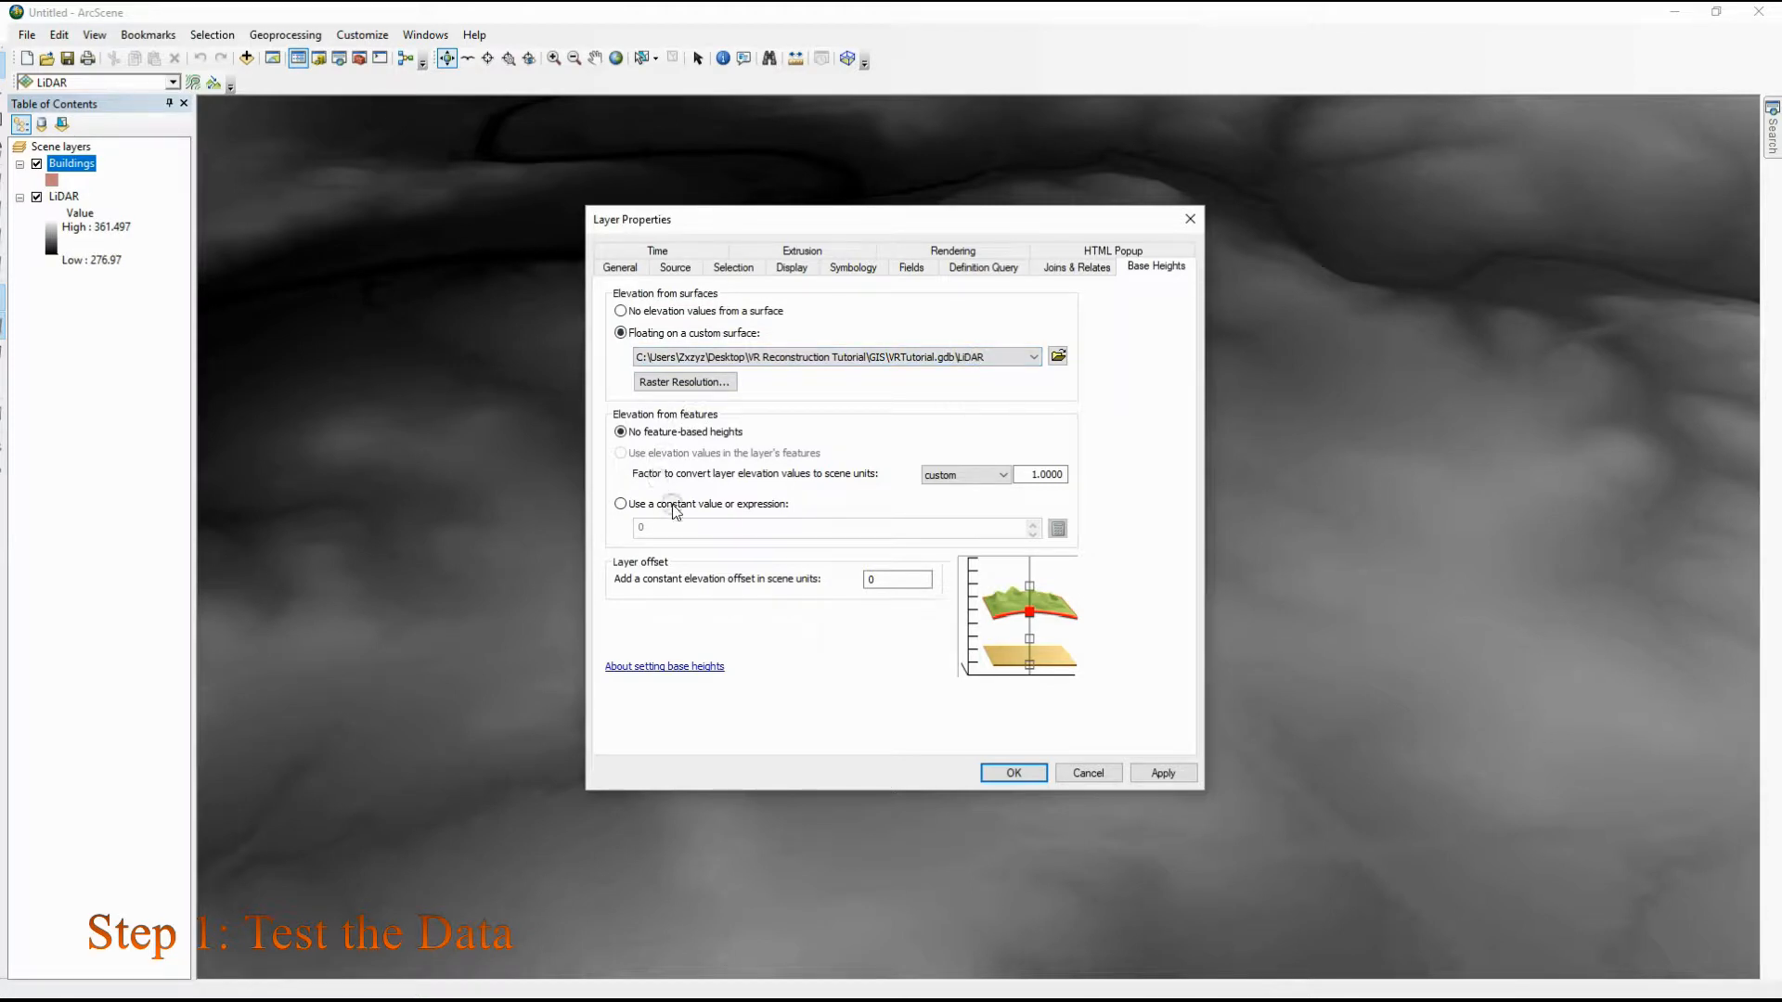
left_click(1164, 774)
left_click(979, 773)
left_click(989, 775)
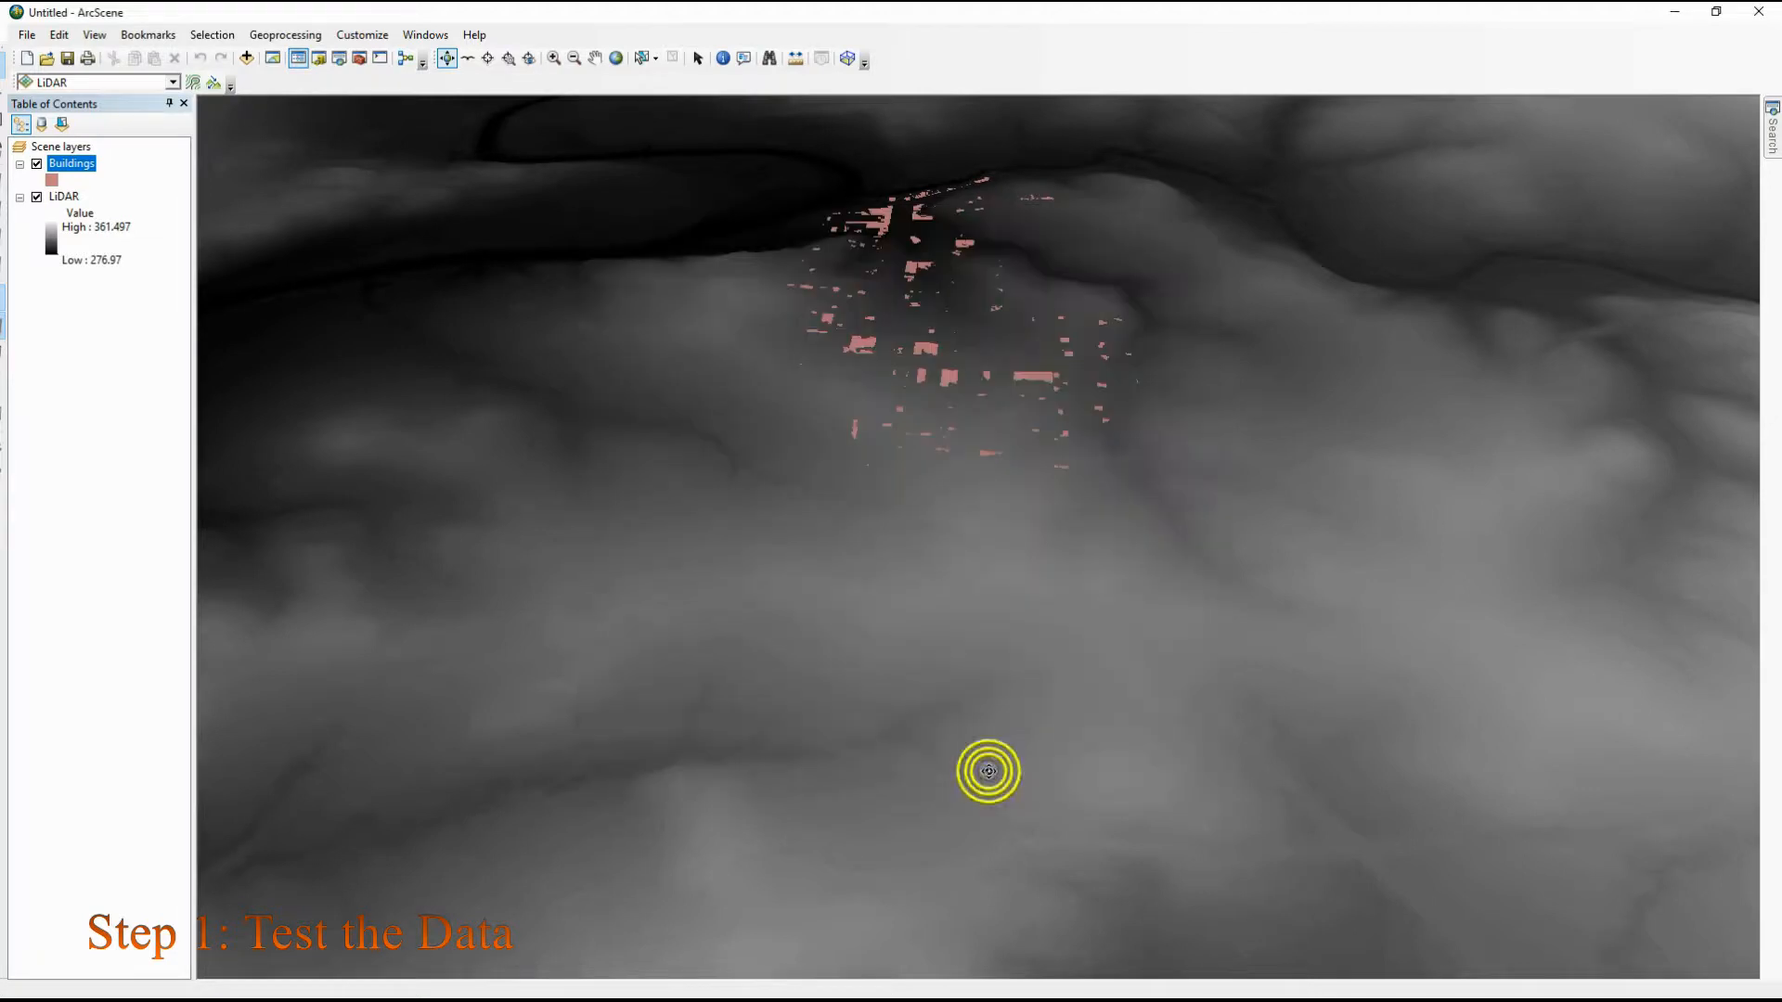
Examine from several angles and distances how the building footprints sit on the LiDAR terrain
left_click_drag(889, 394, 412, 338)
left_click_drag(1278, 384, 1058, 238)
scroll(1058, 238, "down", 4)
left_click_drag(1187, 284, 1340, 115)
left_click_drag(1297, 308, 650, 351)
left_click_drag(1612, 355, 676, 264)
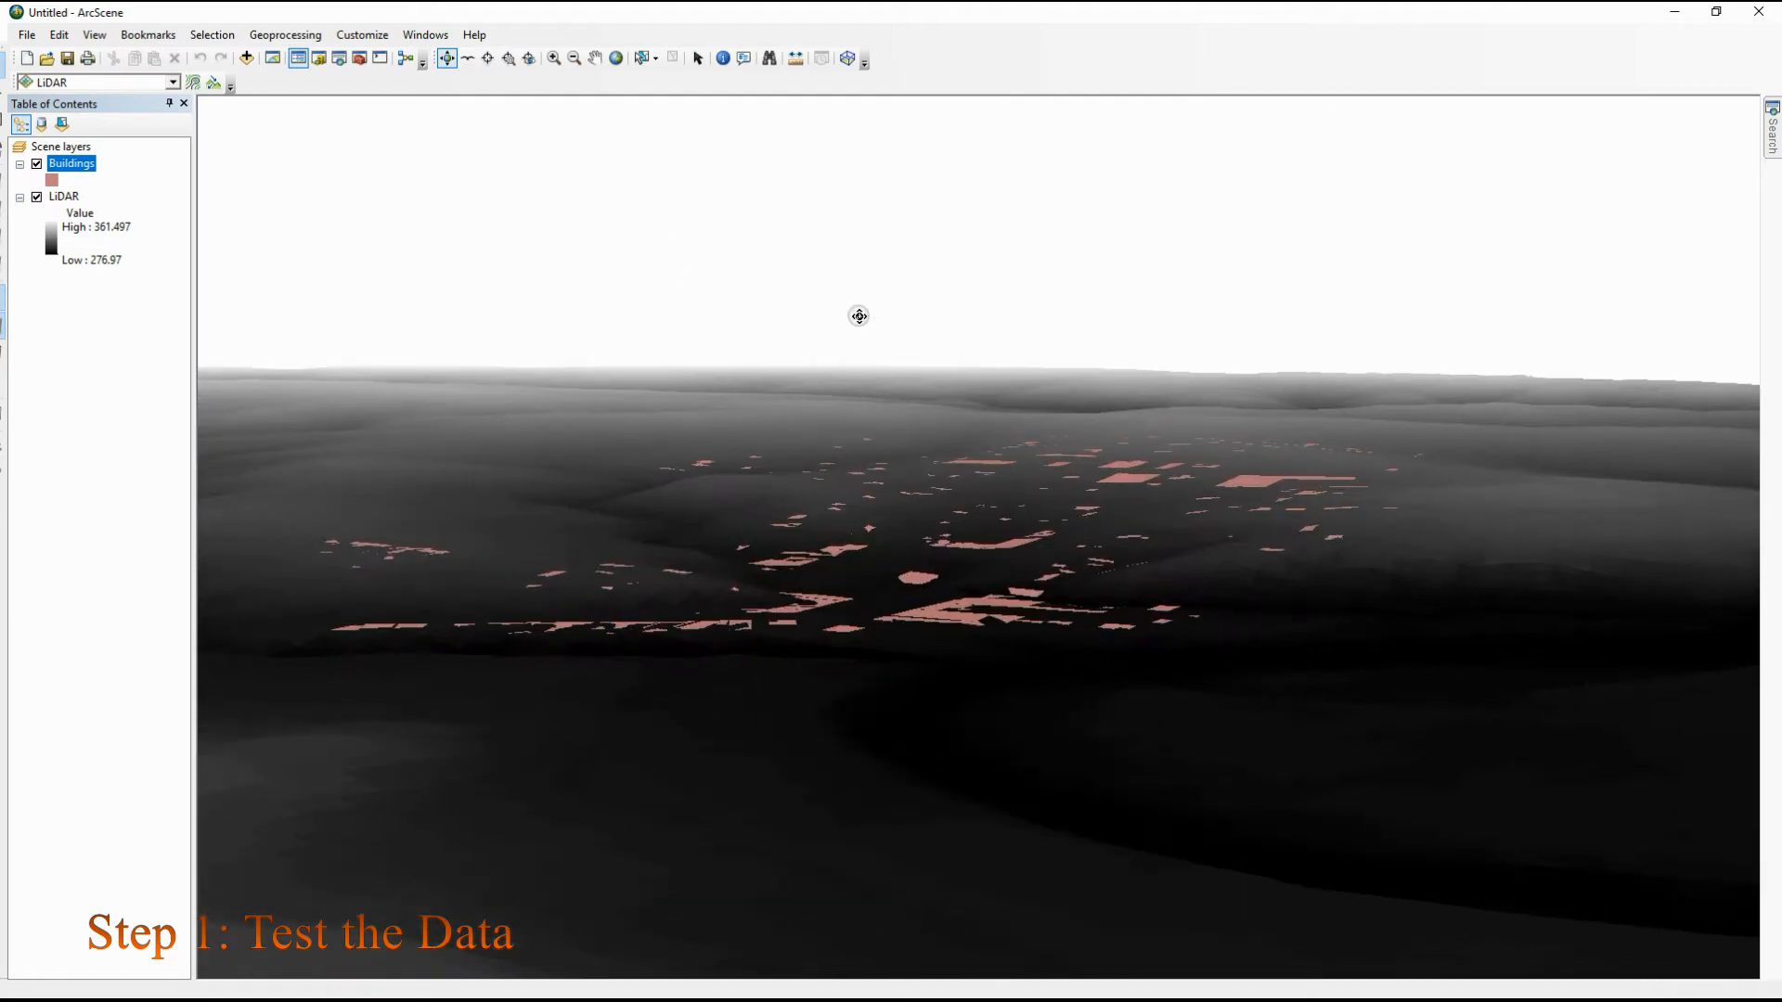
scroll(861, 317, "up", 3)
scroll(861, 317, "down", 7)
left_click_drag(1082, 414, 696, 475)
left_click_drag(1381, 477, 1260, 506)
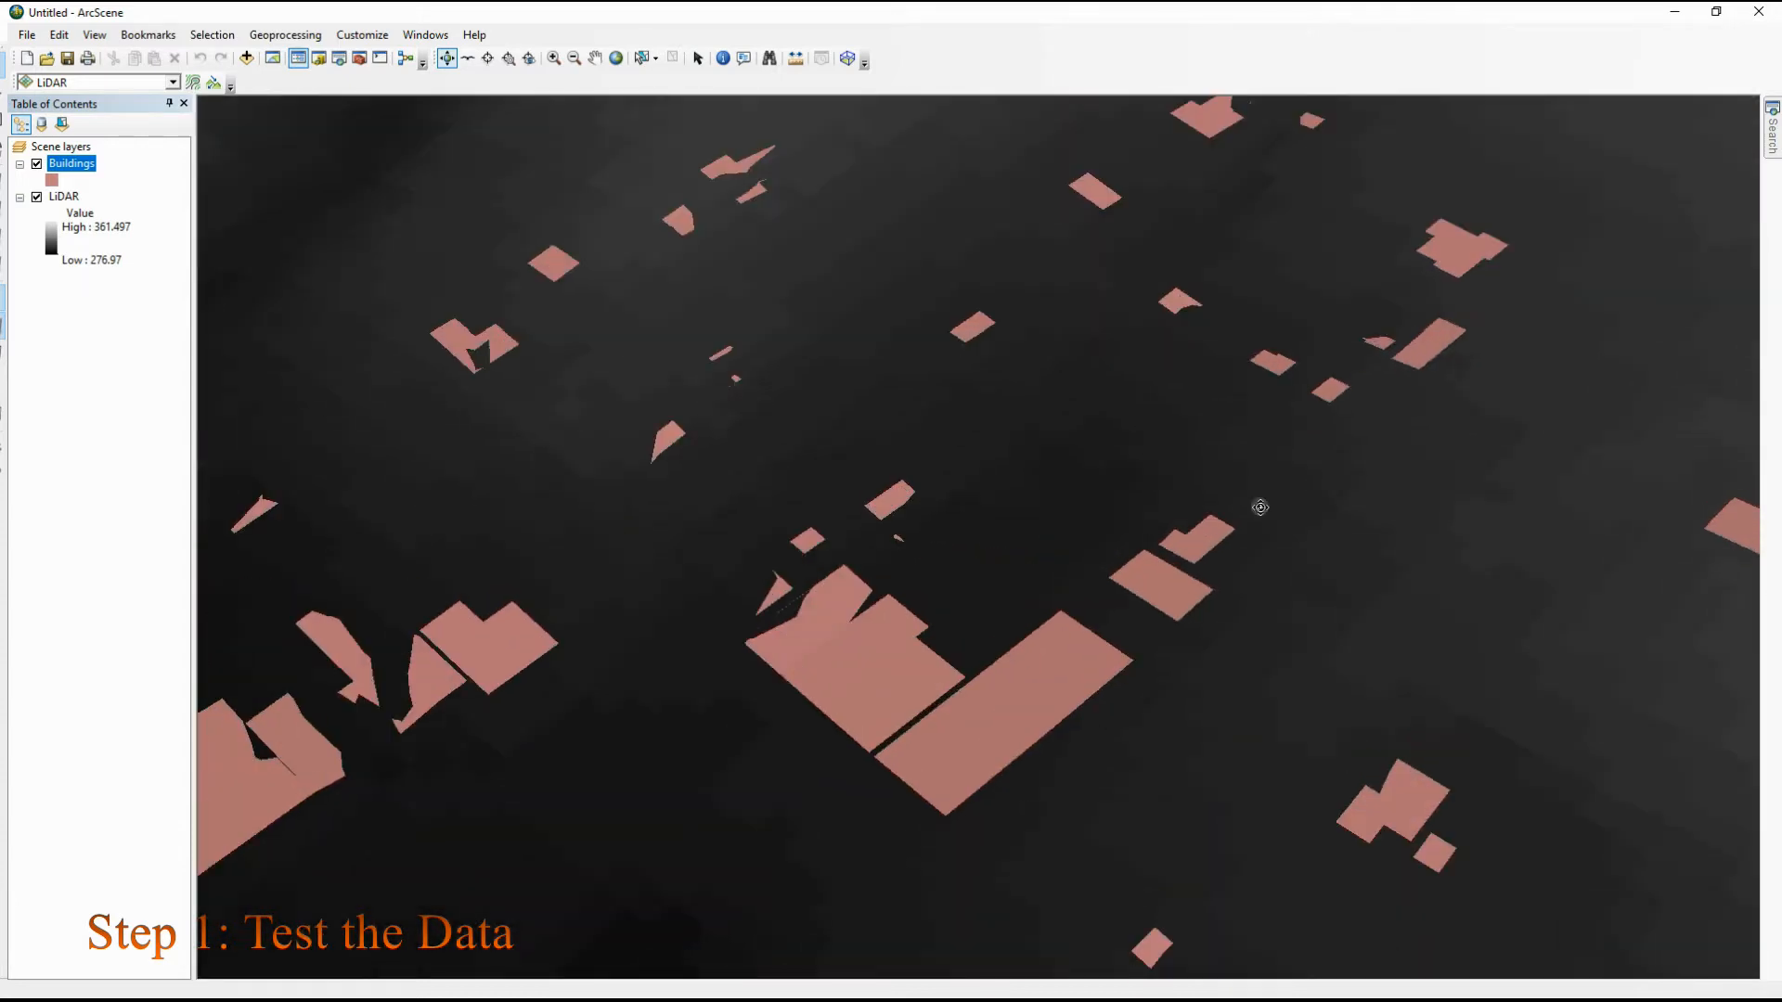
left_click_drag(693, 434, 814, 432)
scroll(815, 432, "up", 4)
scroll(815, 432, "down", 9)
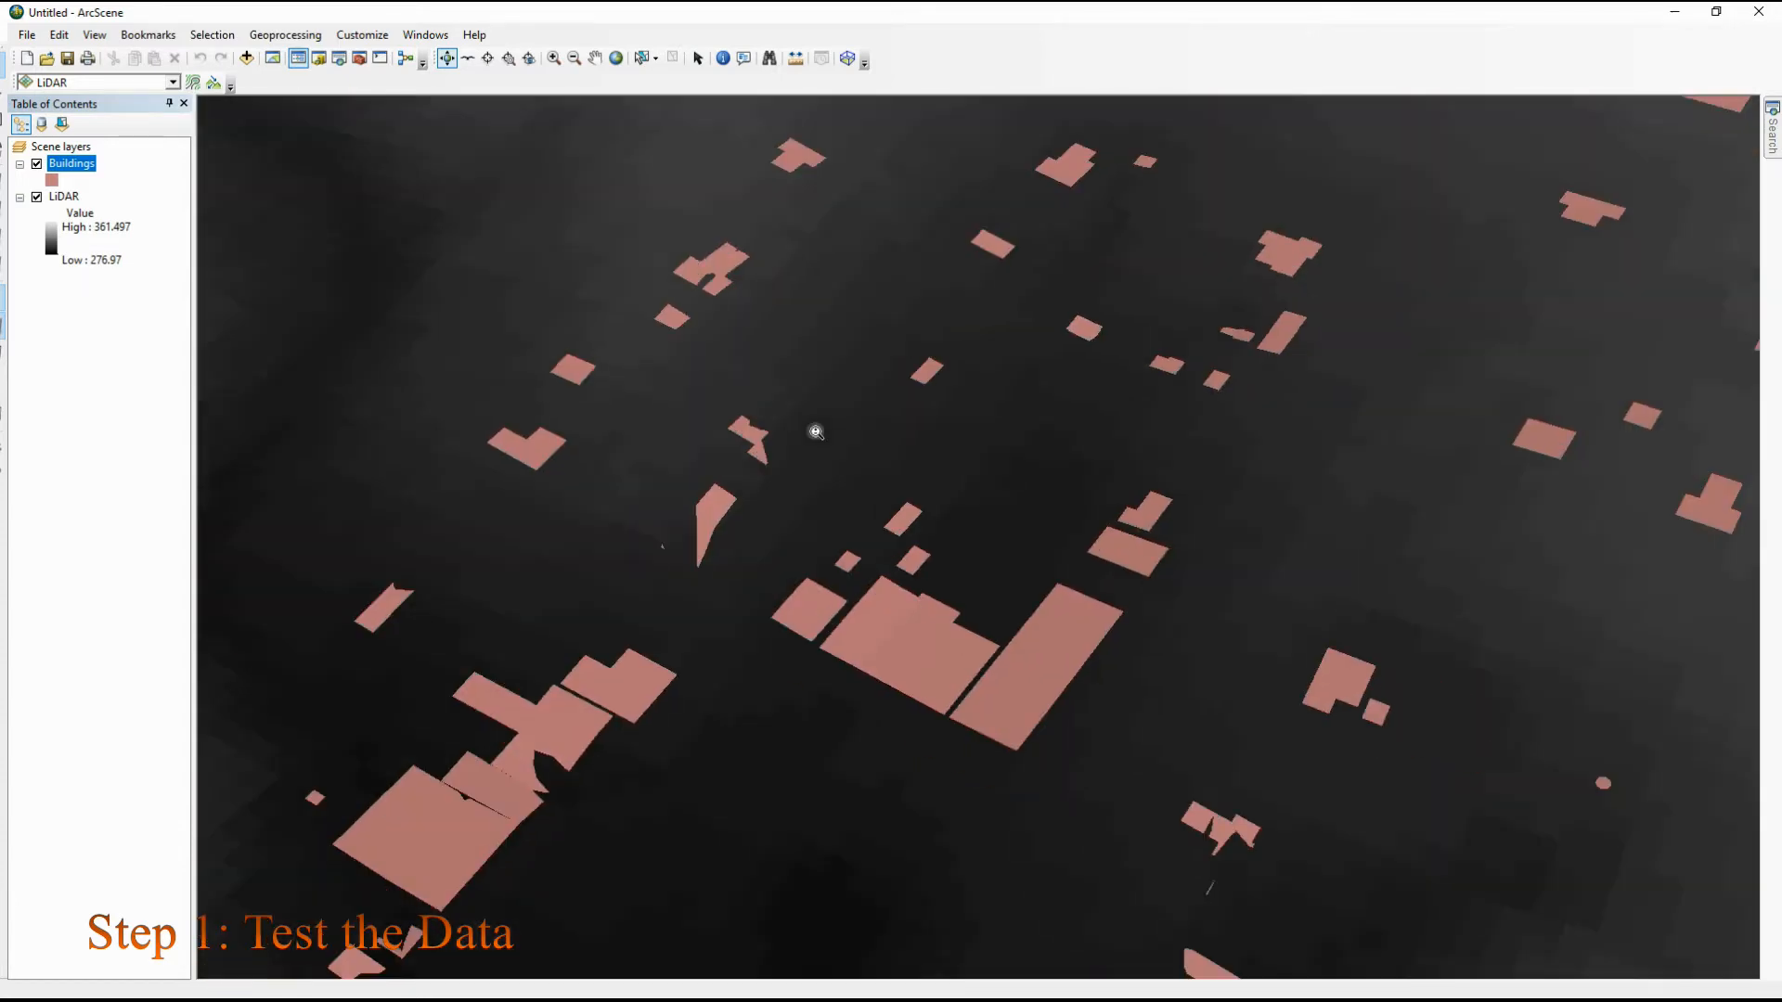
scroll(816, 430, "down", 5)
scroll(821, 422, "up", 6)
left_click_drag(839, 489, 828, 372)
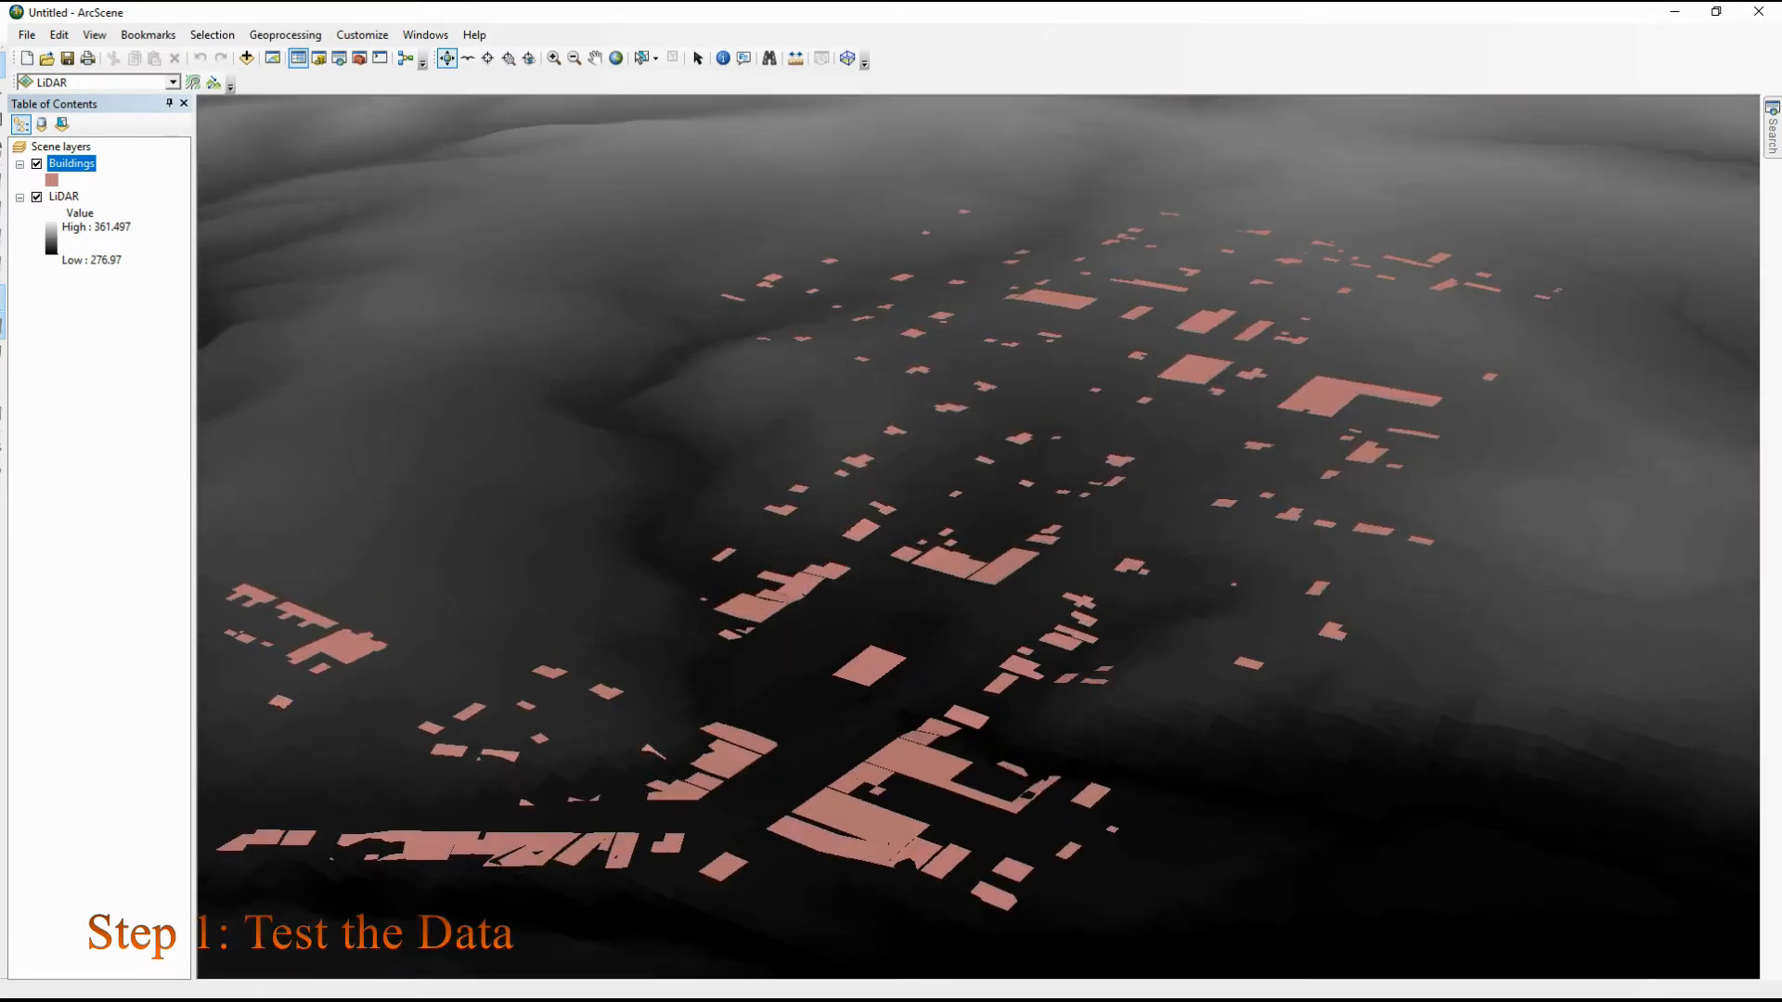
Toggle the LiDAR layer off and on to inspect the footprints alone, and hide the Buildings layer
left_click(38, 197)
mouse_move(990, 505)
left_mouse_down()
mouse_move(983, 381)
mouse_move(674, 387)
mouse_move(529, 347)
mouse_move(541, 489)
mouse_move(1012, 529)
left_mouse_up()
left_click(37, 197)
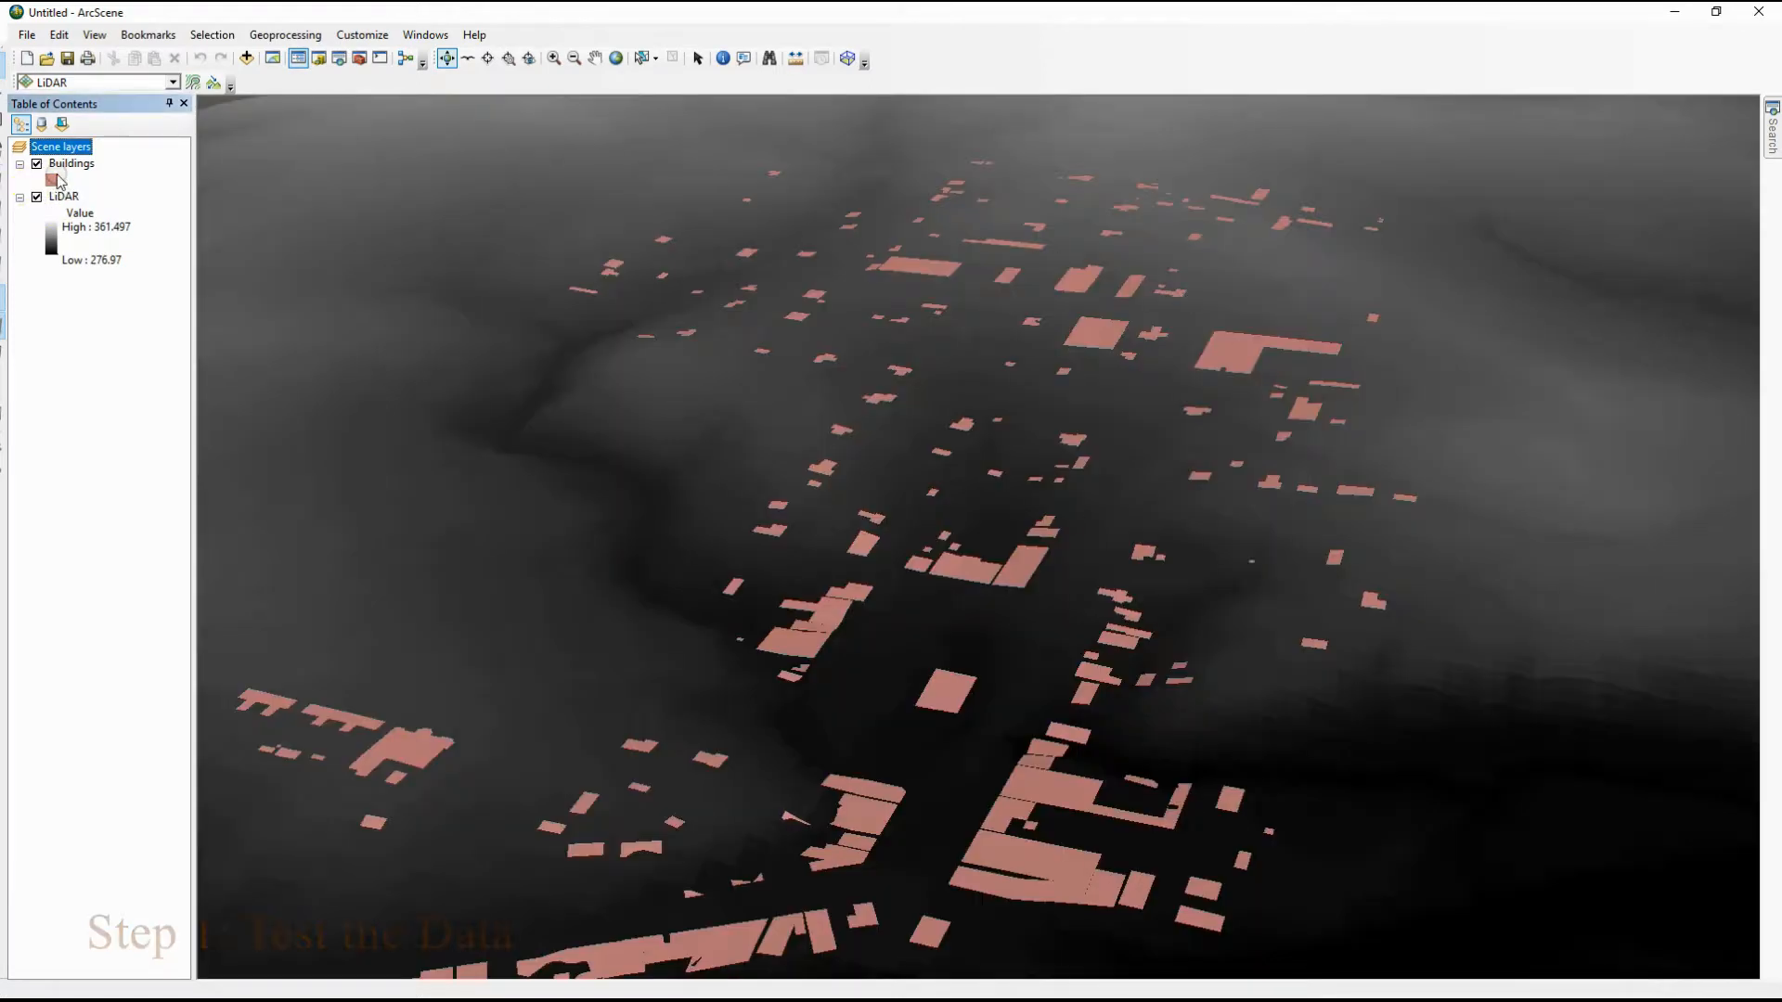
left_click(38, 163)
left_click(38, 197)
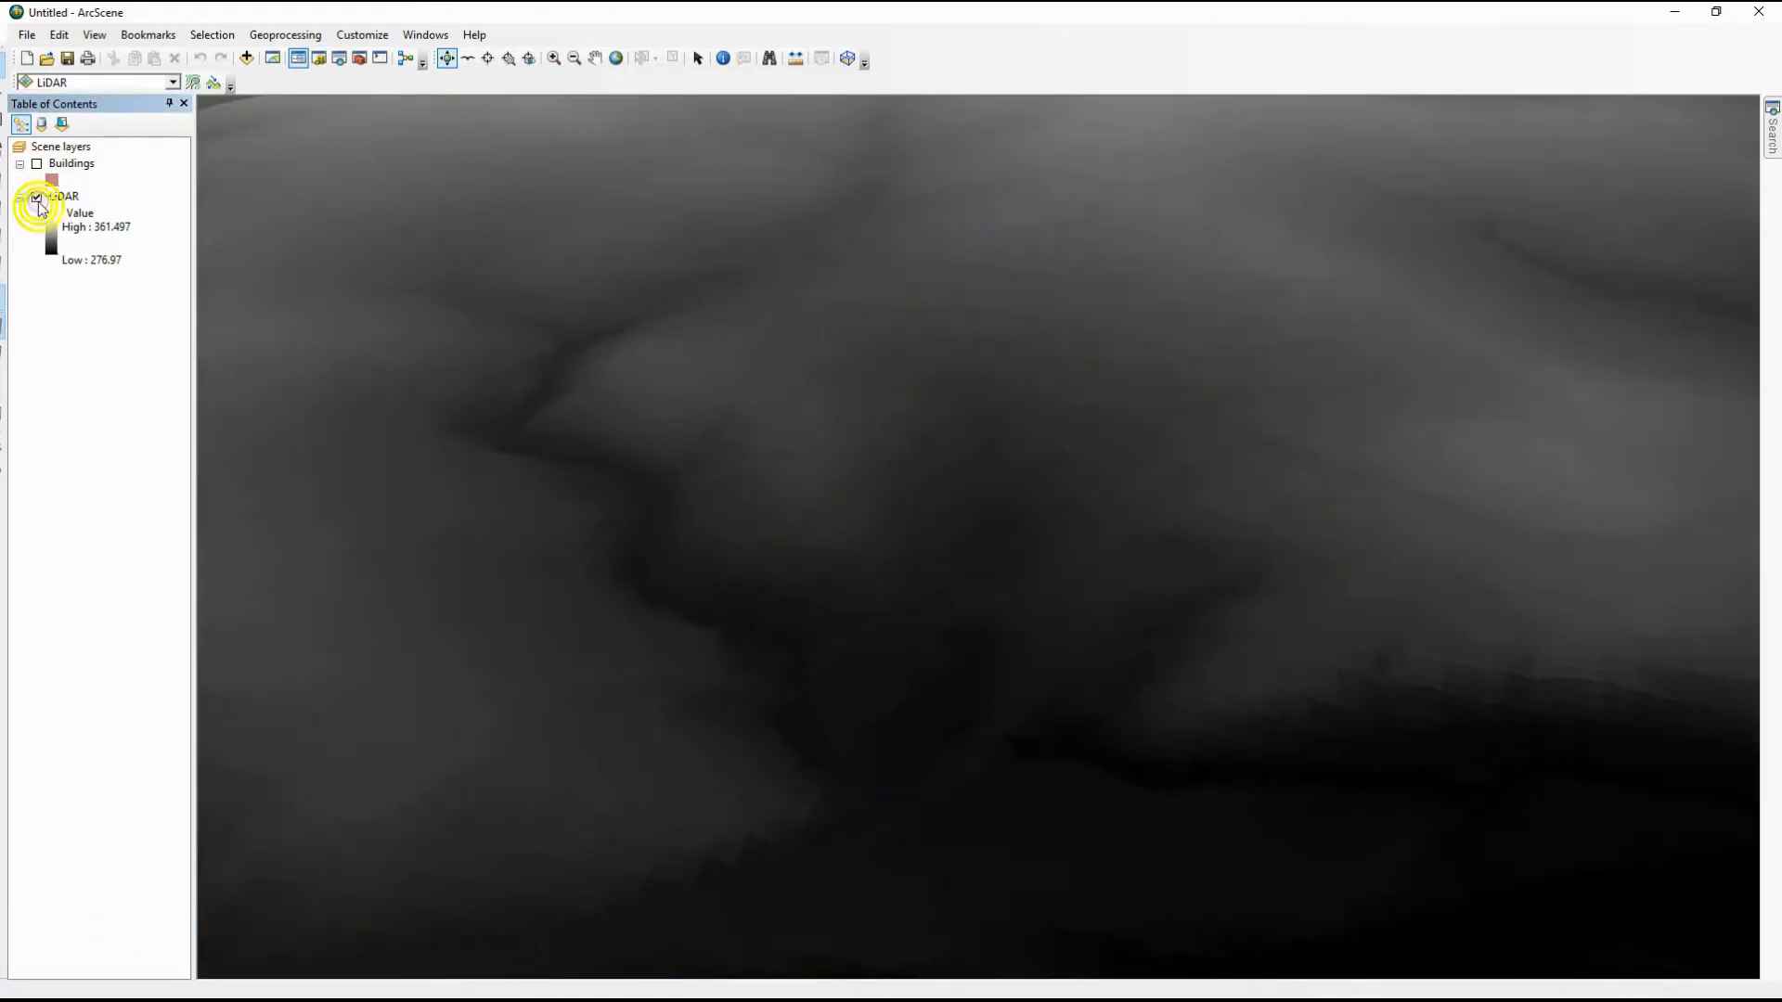
Switch to ArcMap, hide the Buildings layer and zoom to the full extent of the LiDAR layer
mouse_move(556, 997)
left_click(475, 986)
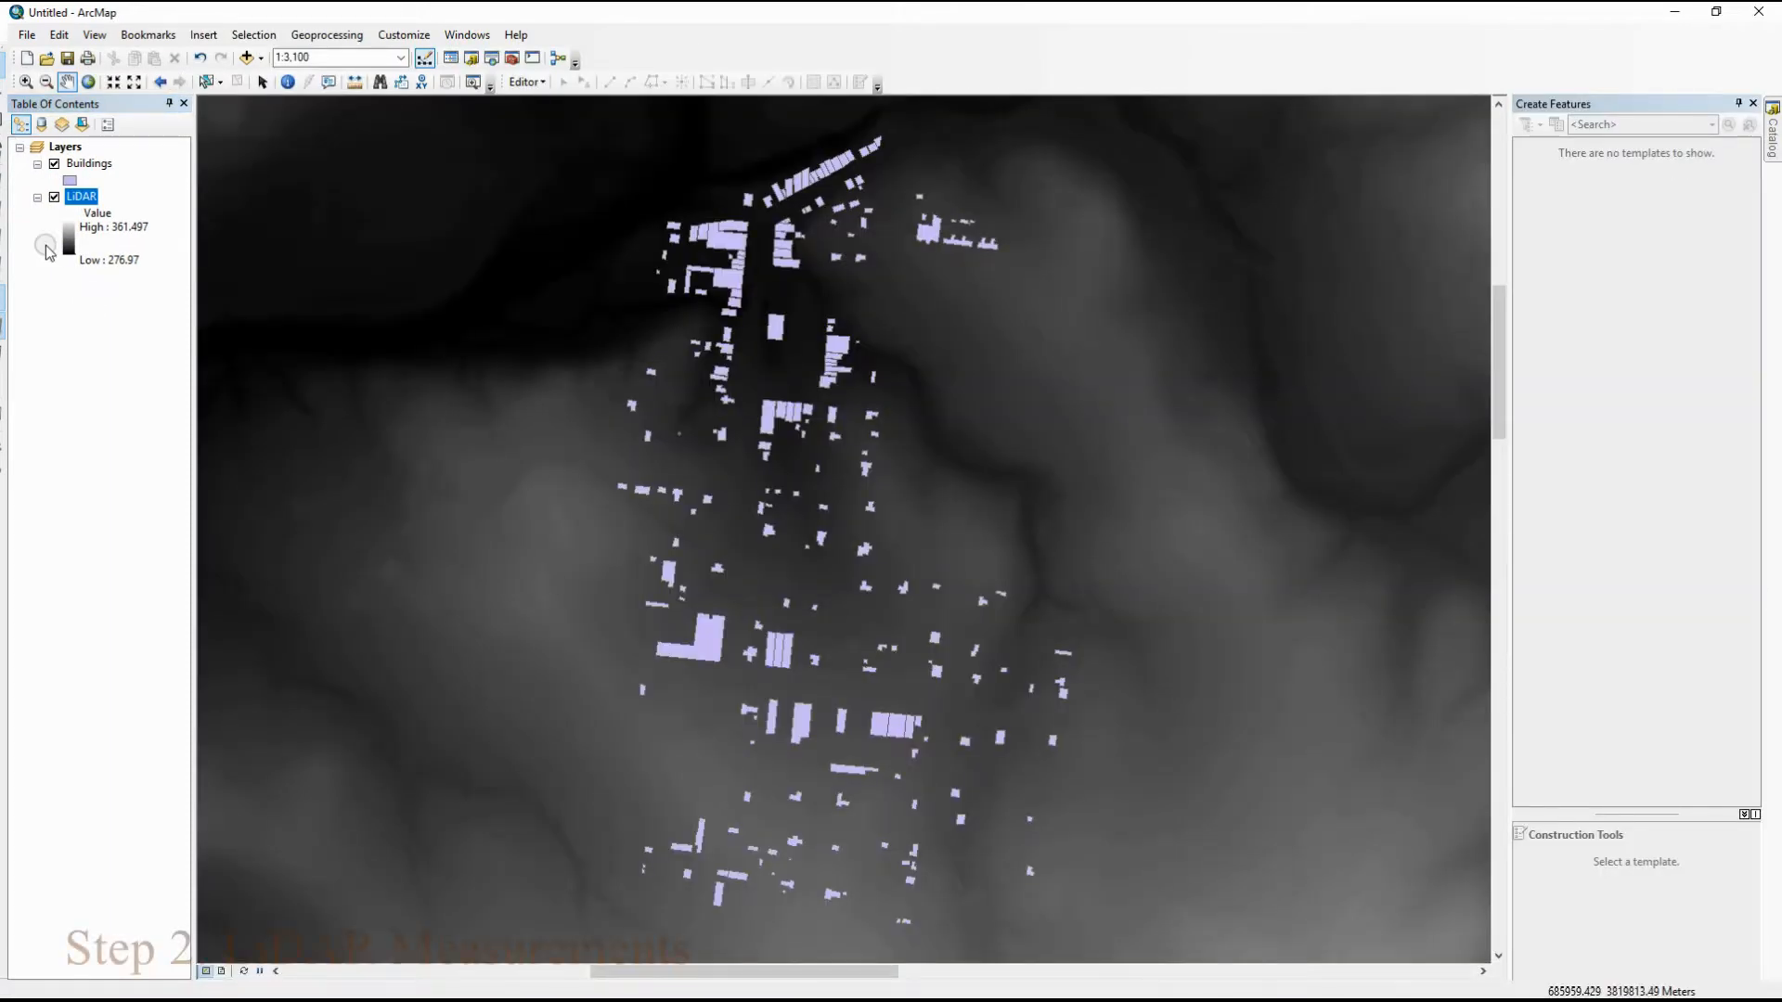
left_click(54, 164)
scroll(903, 656, "up", 1)
scroll(903, 656, "down", 2)
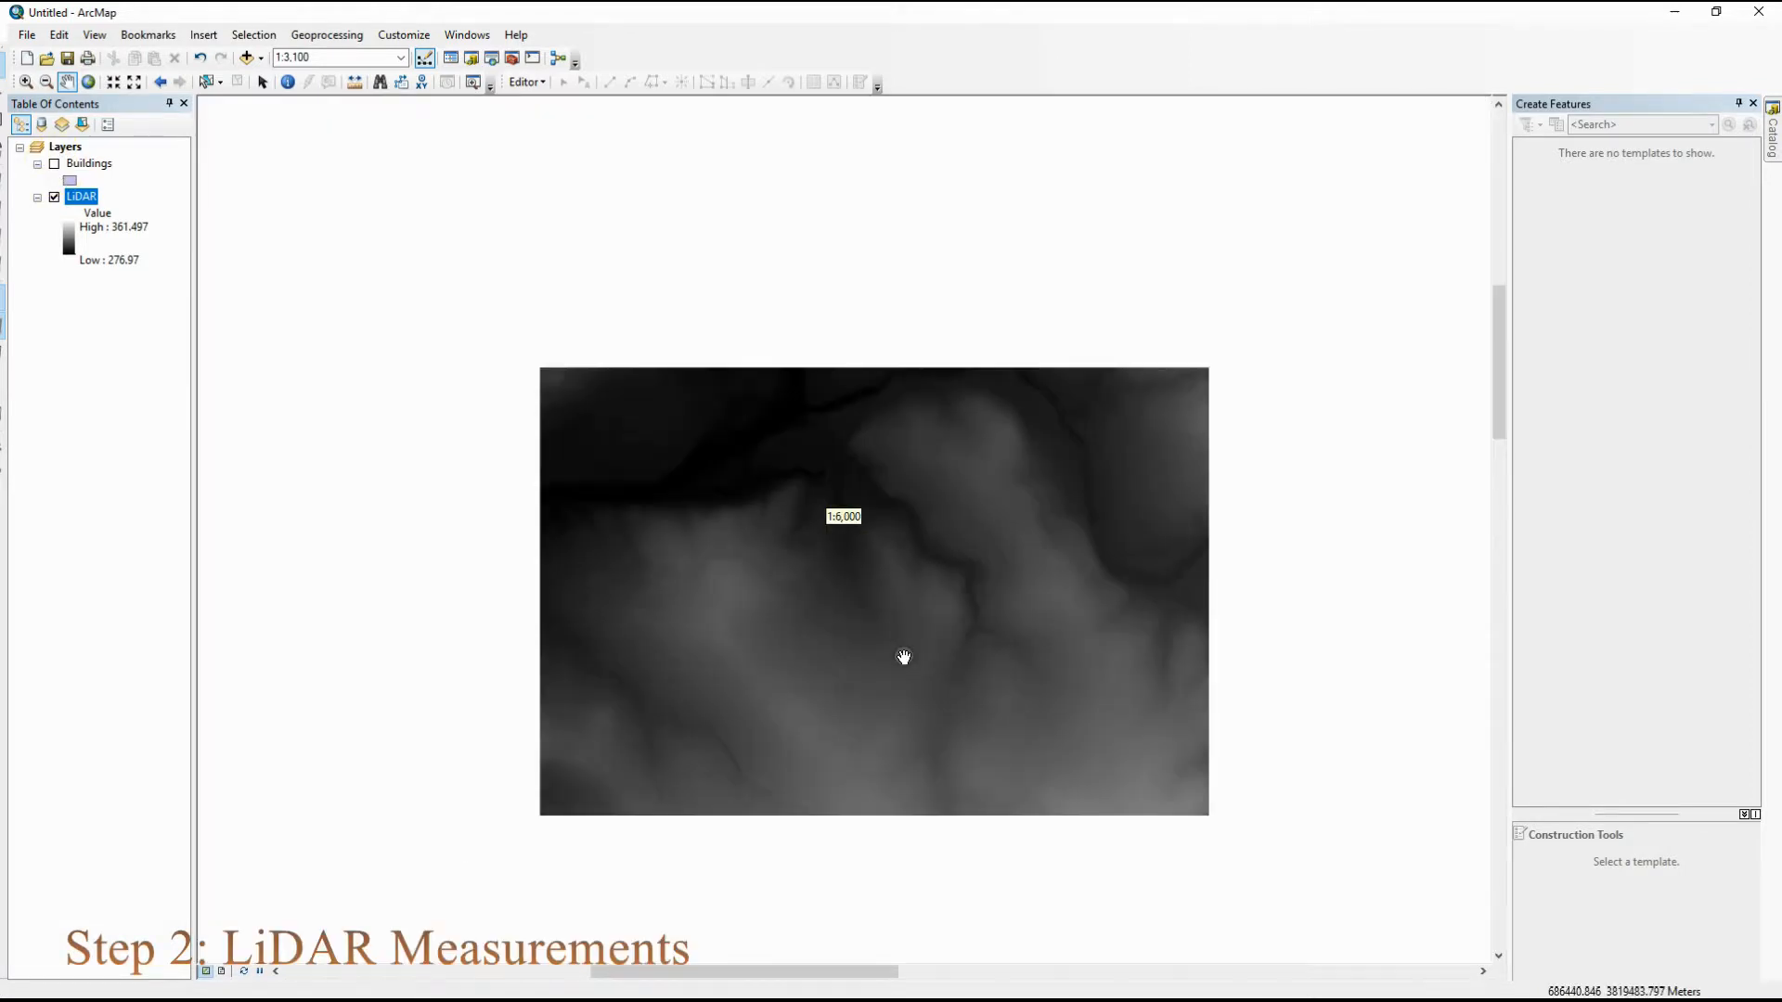
right_click(93, 198)
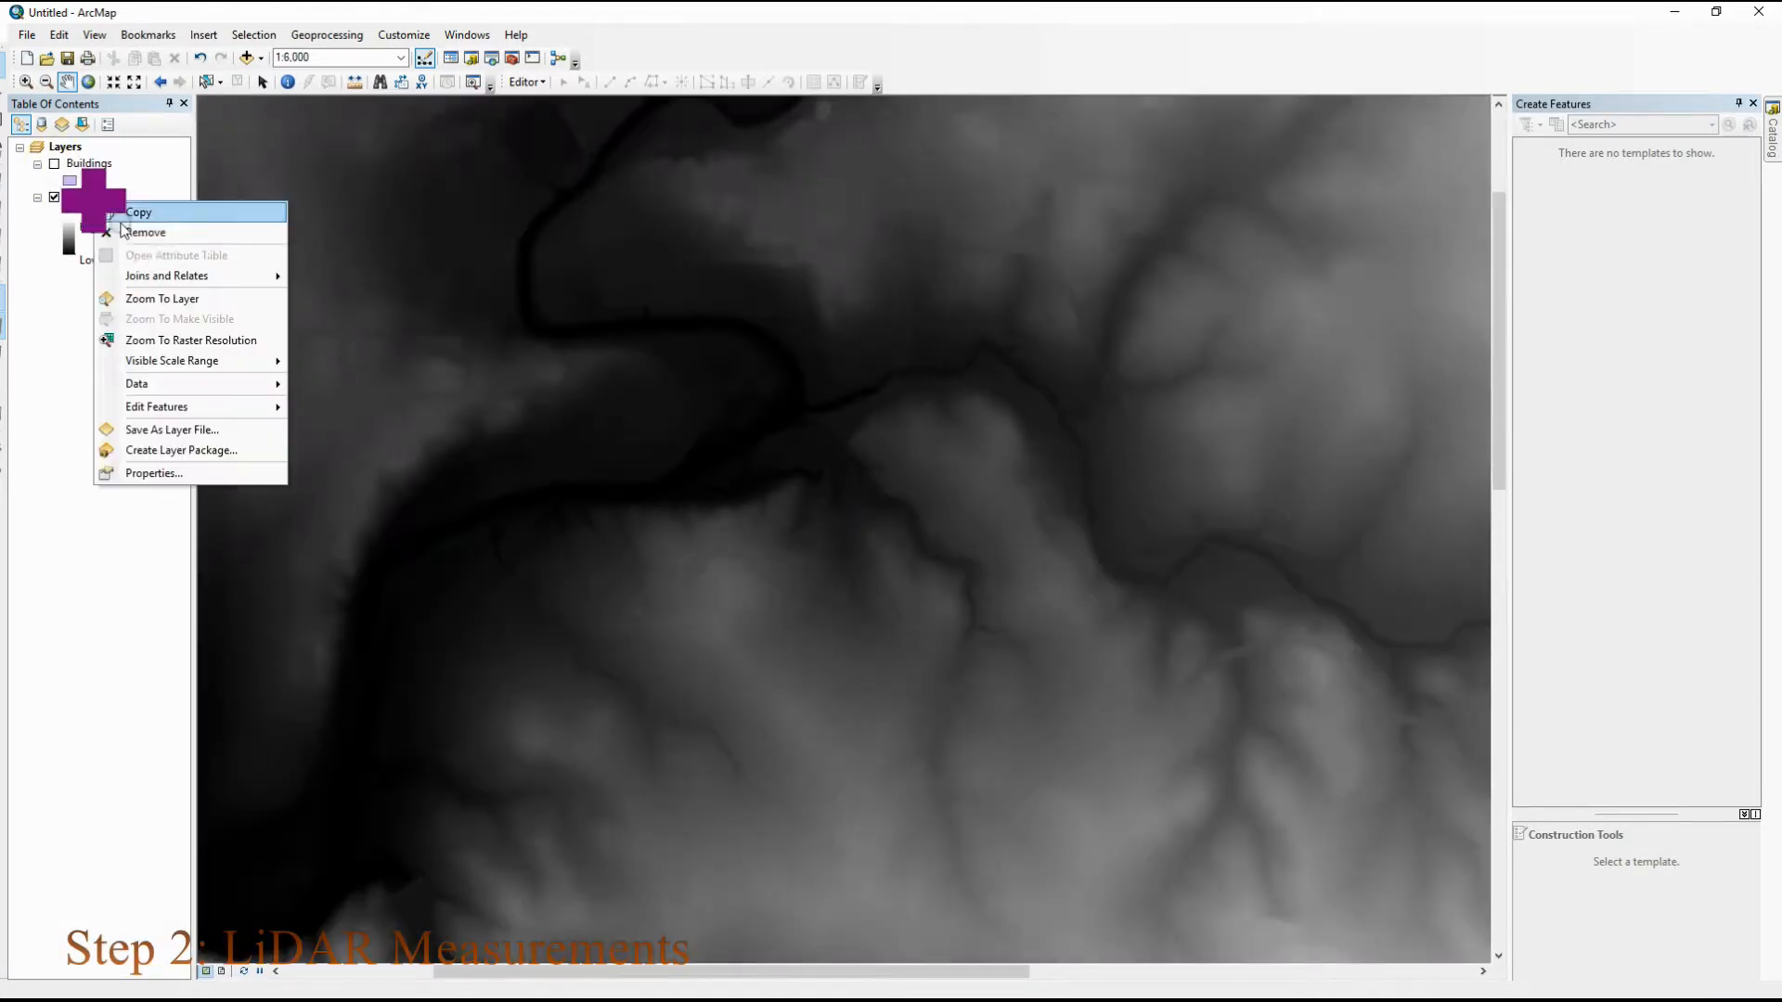
left_click(156, 298)
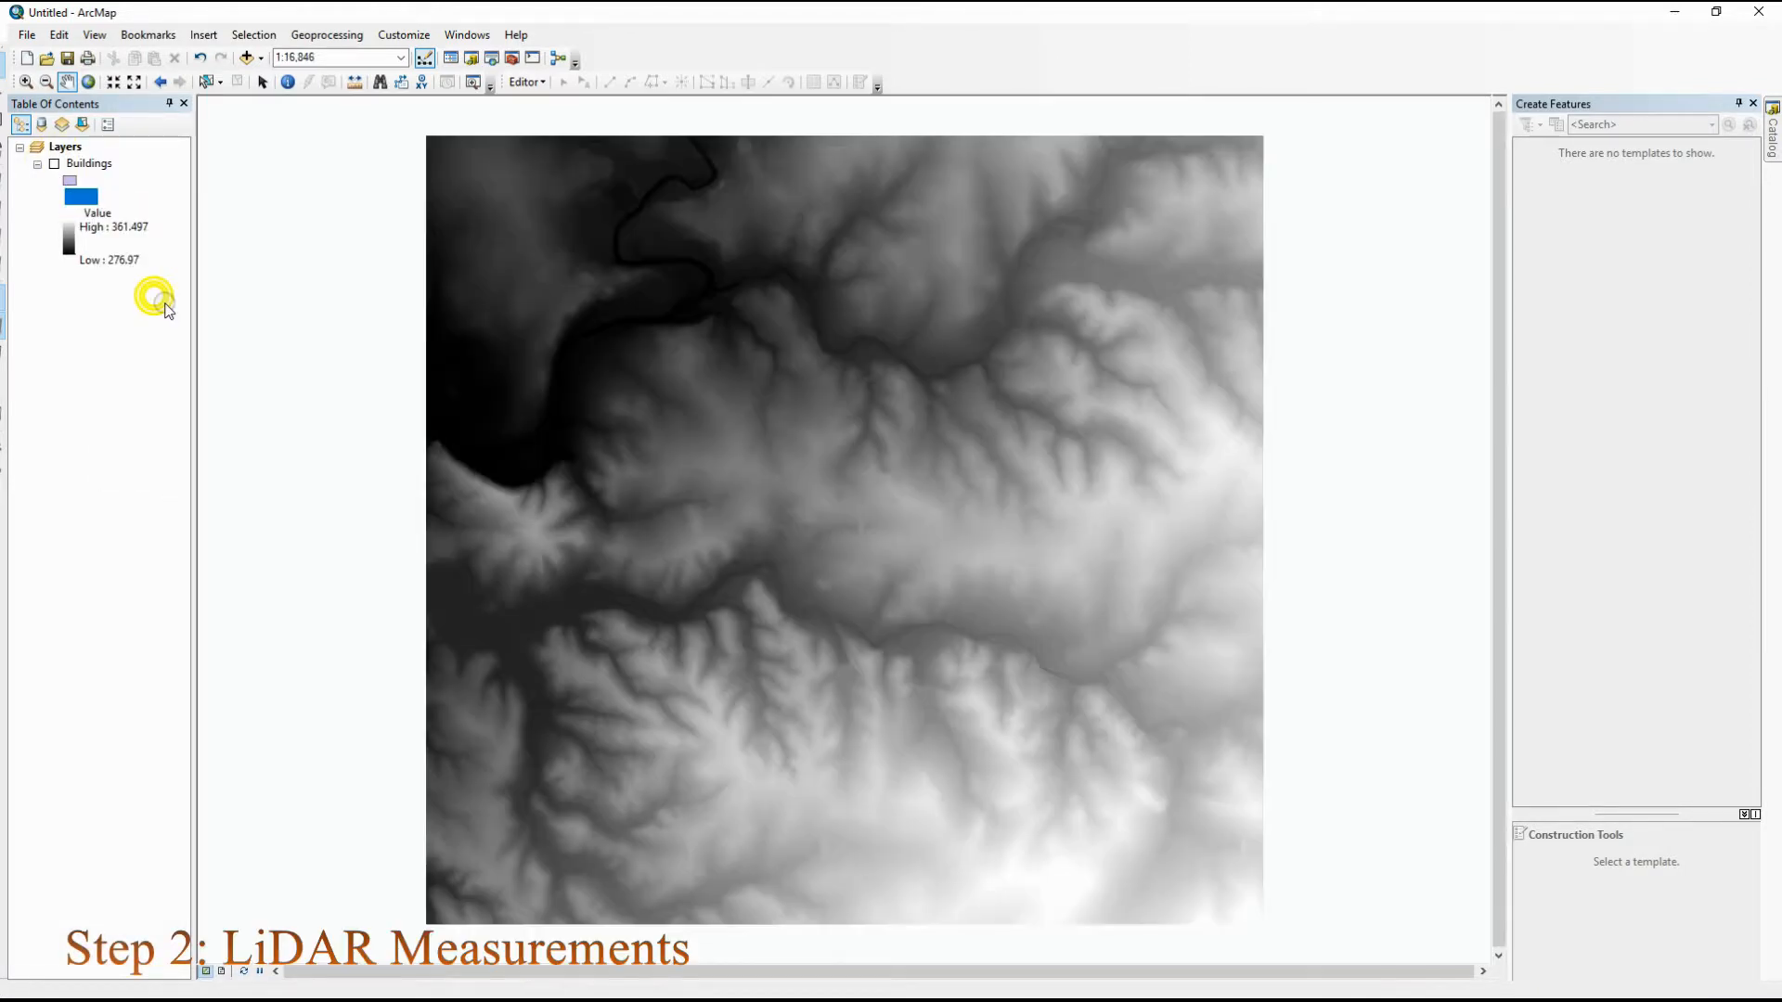
Start the Measure tool in line mode with its distance units set to meters
left_click(355, 81)
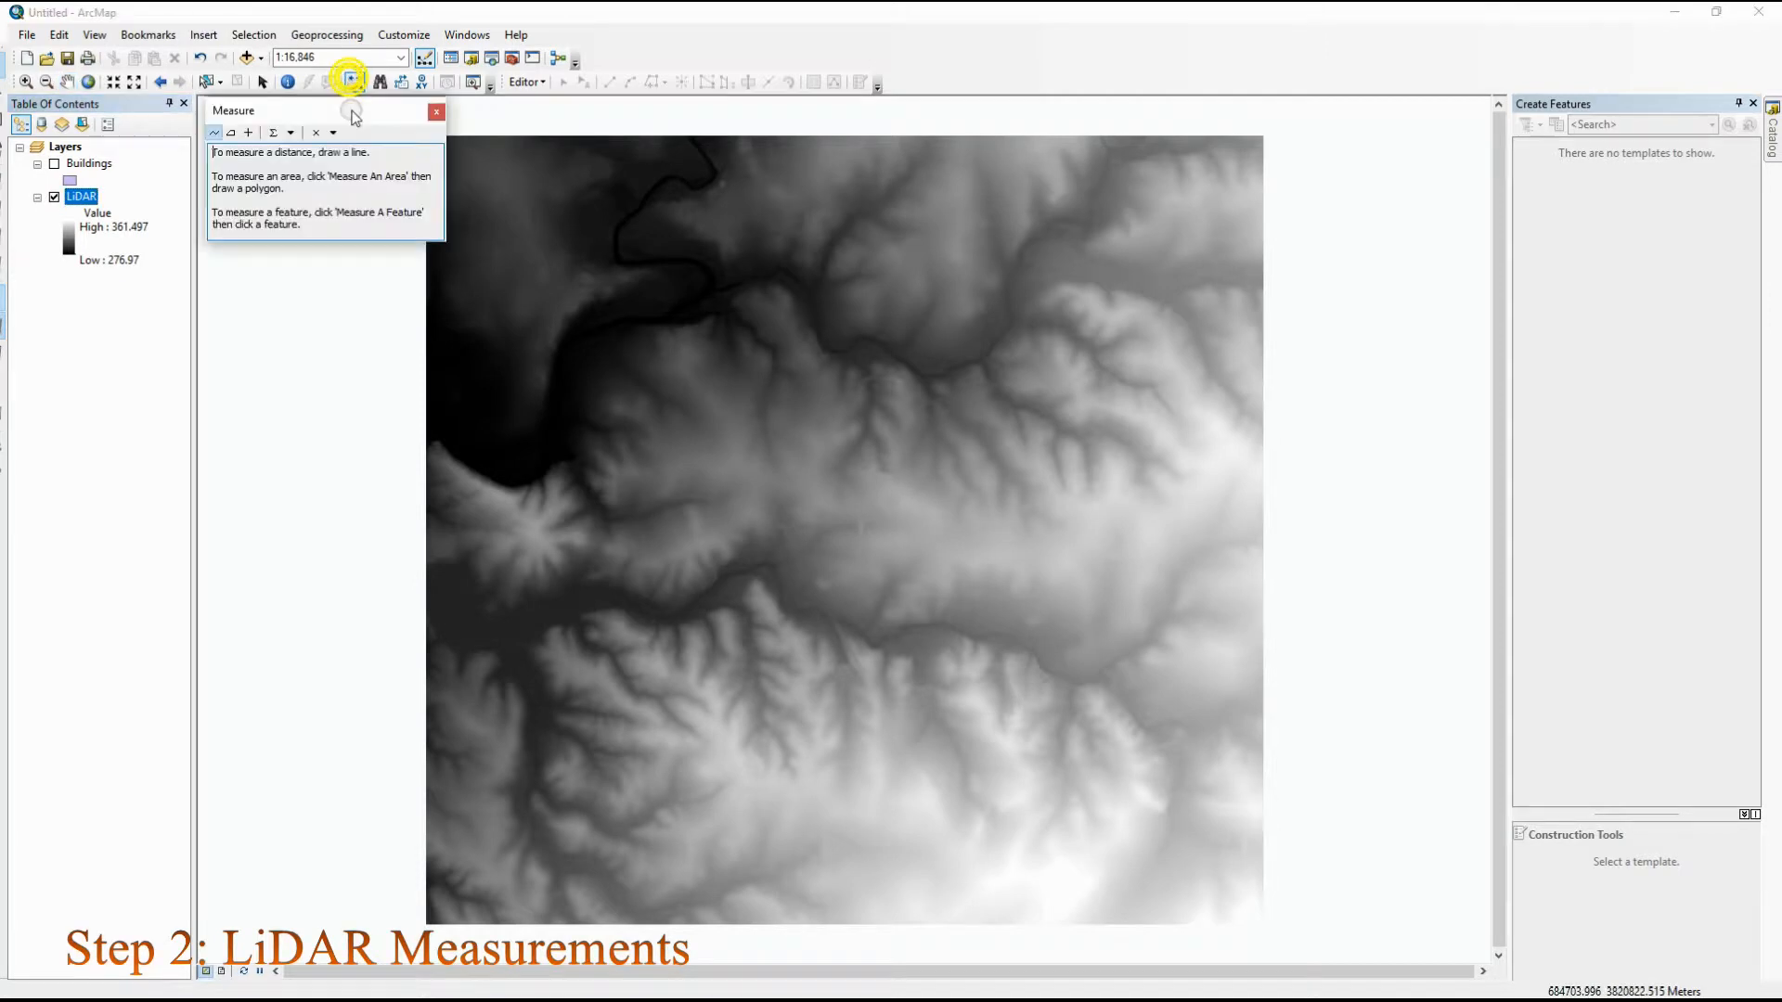
left_click(292, 135)
mouse_move(301, 153)
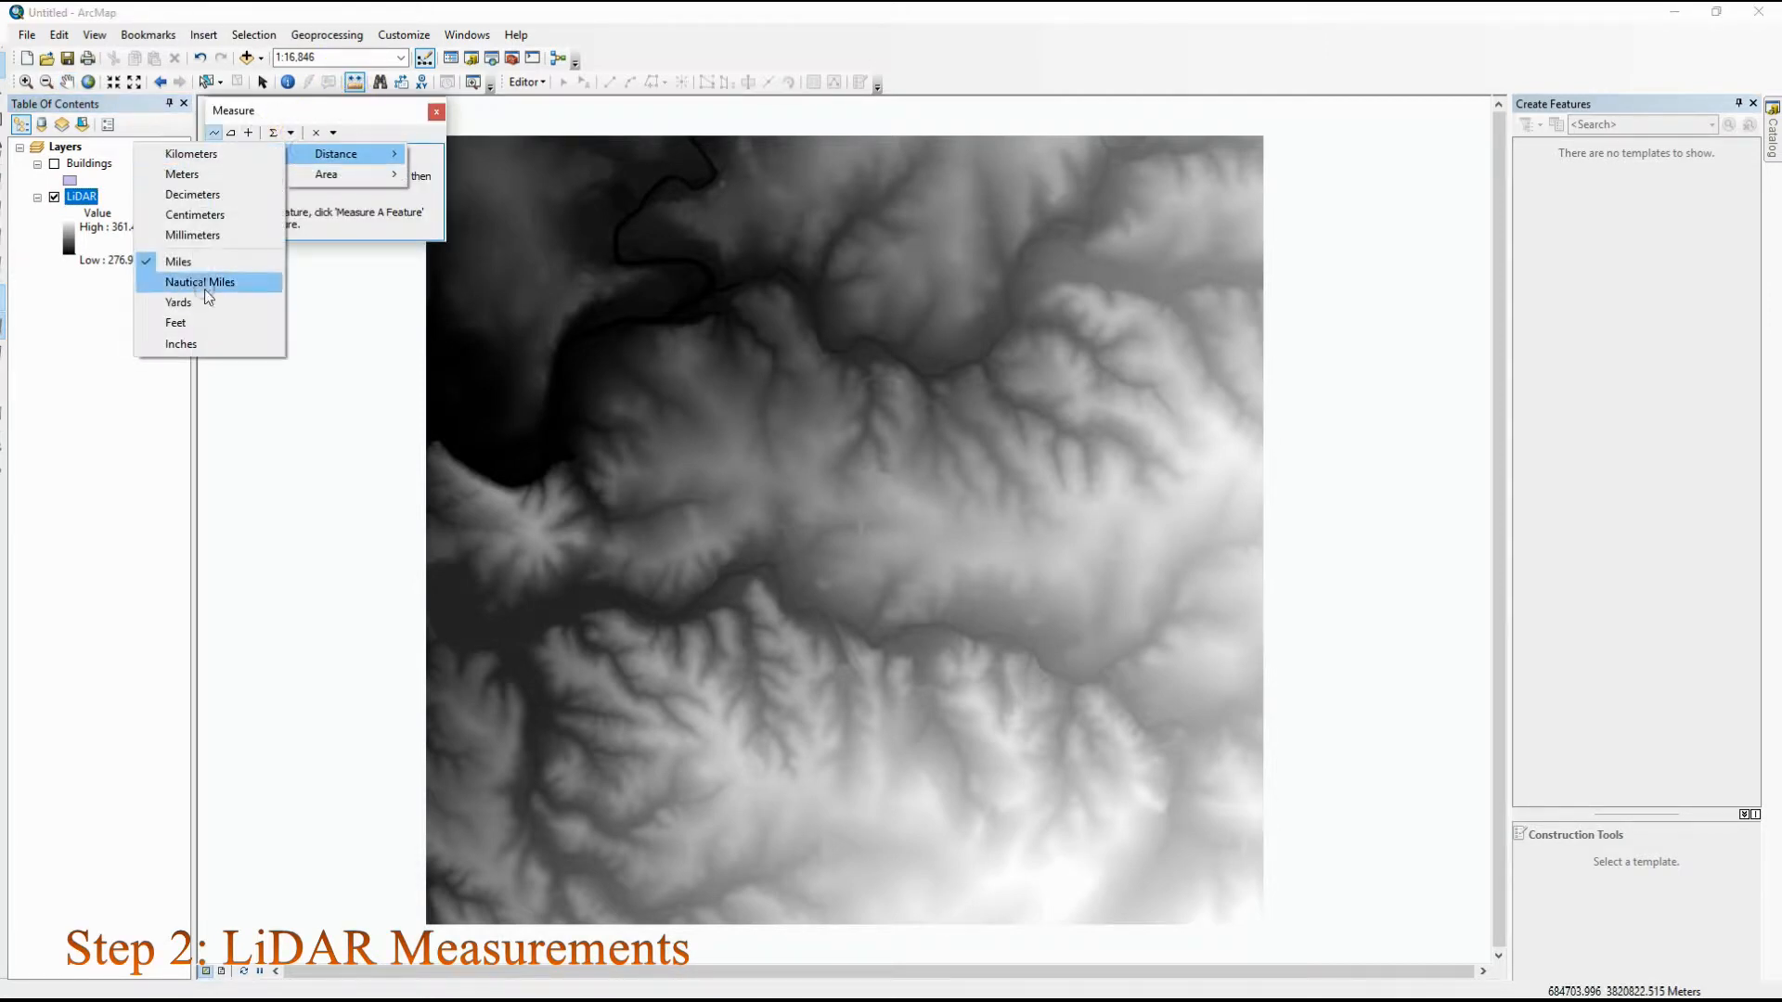
left_click(185, 173)
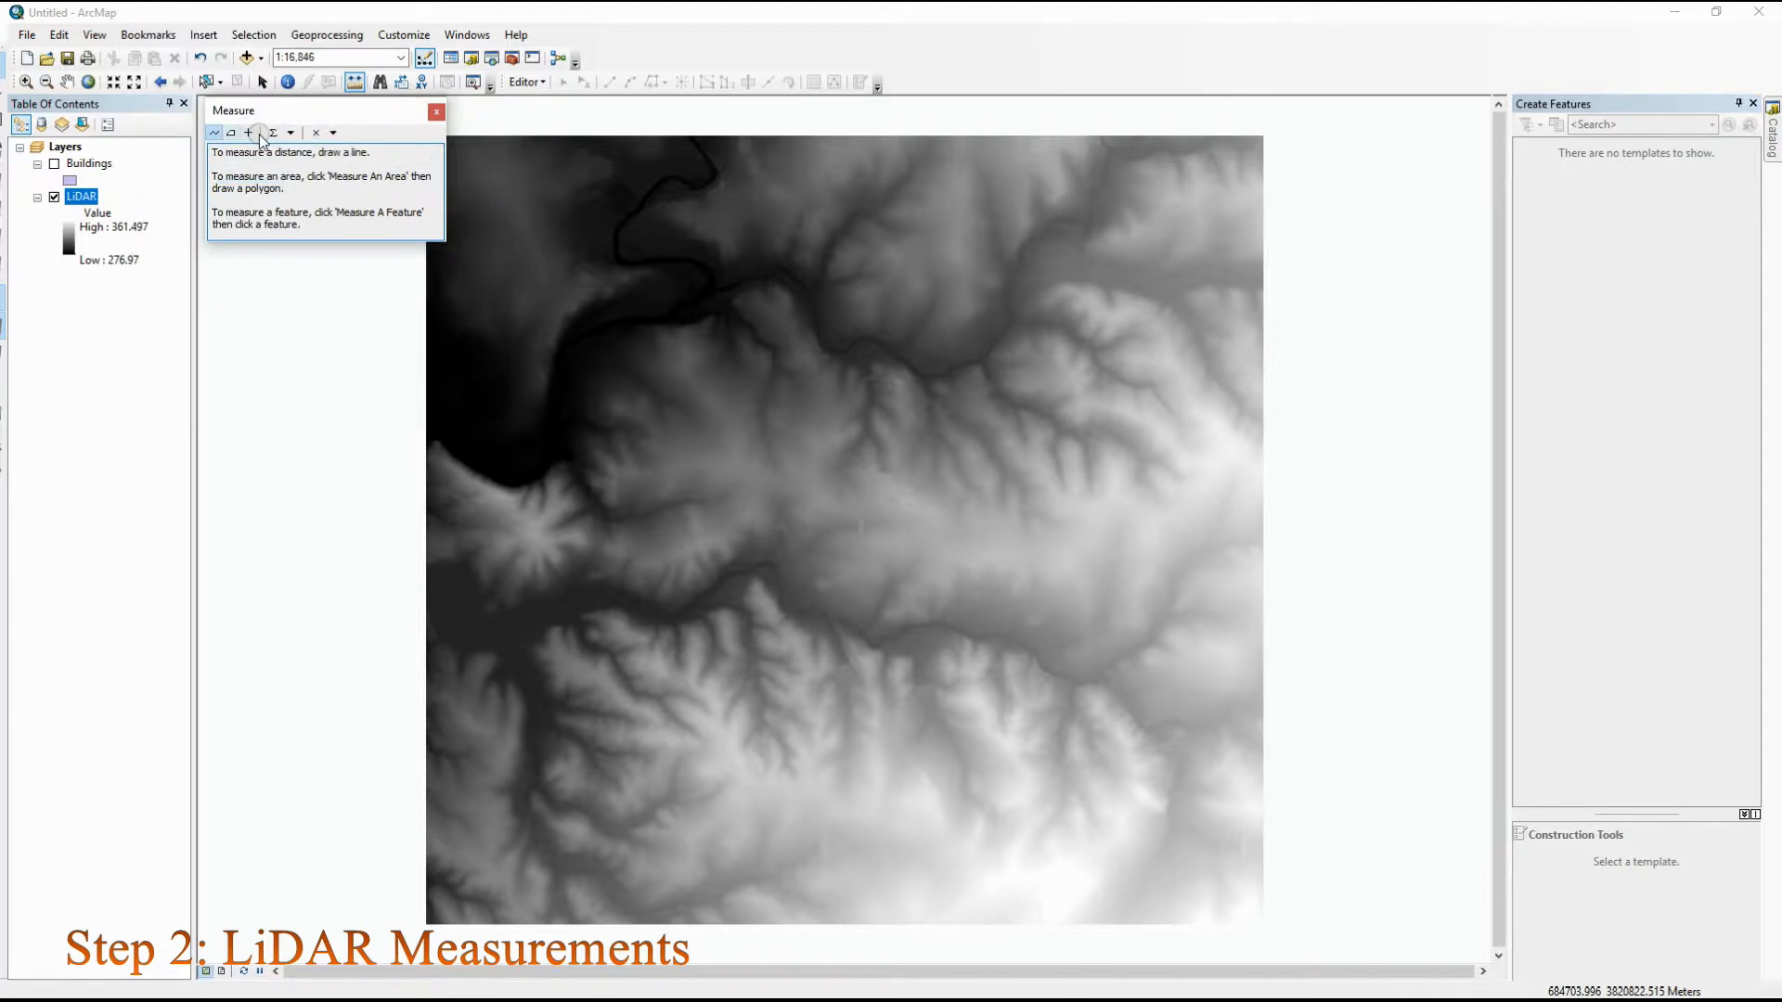
left_click(272, 135)
left_click(215, 137)
Measure the LiDAR raster's width with a horizontal line from its west edge to its east edge
scroll(427, 516, "up", 7)
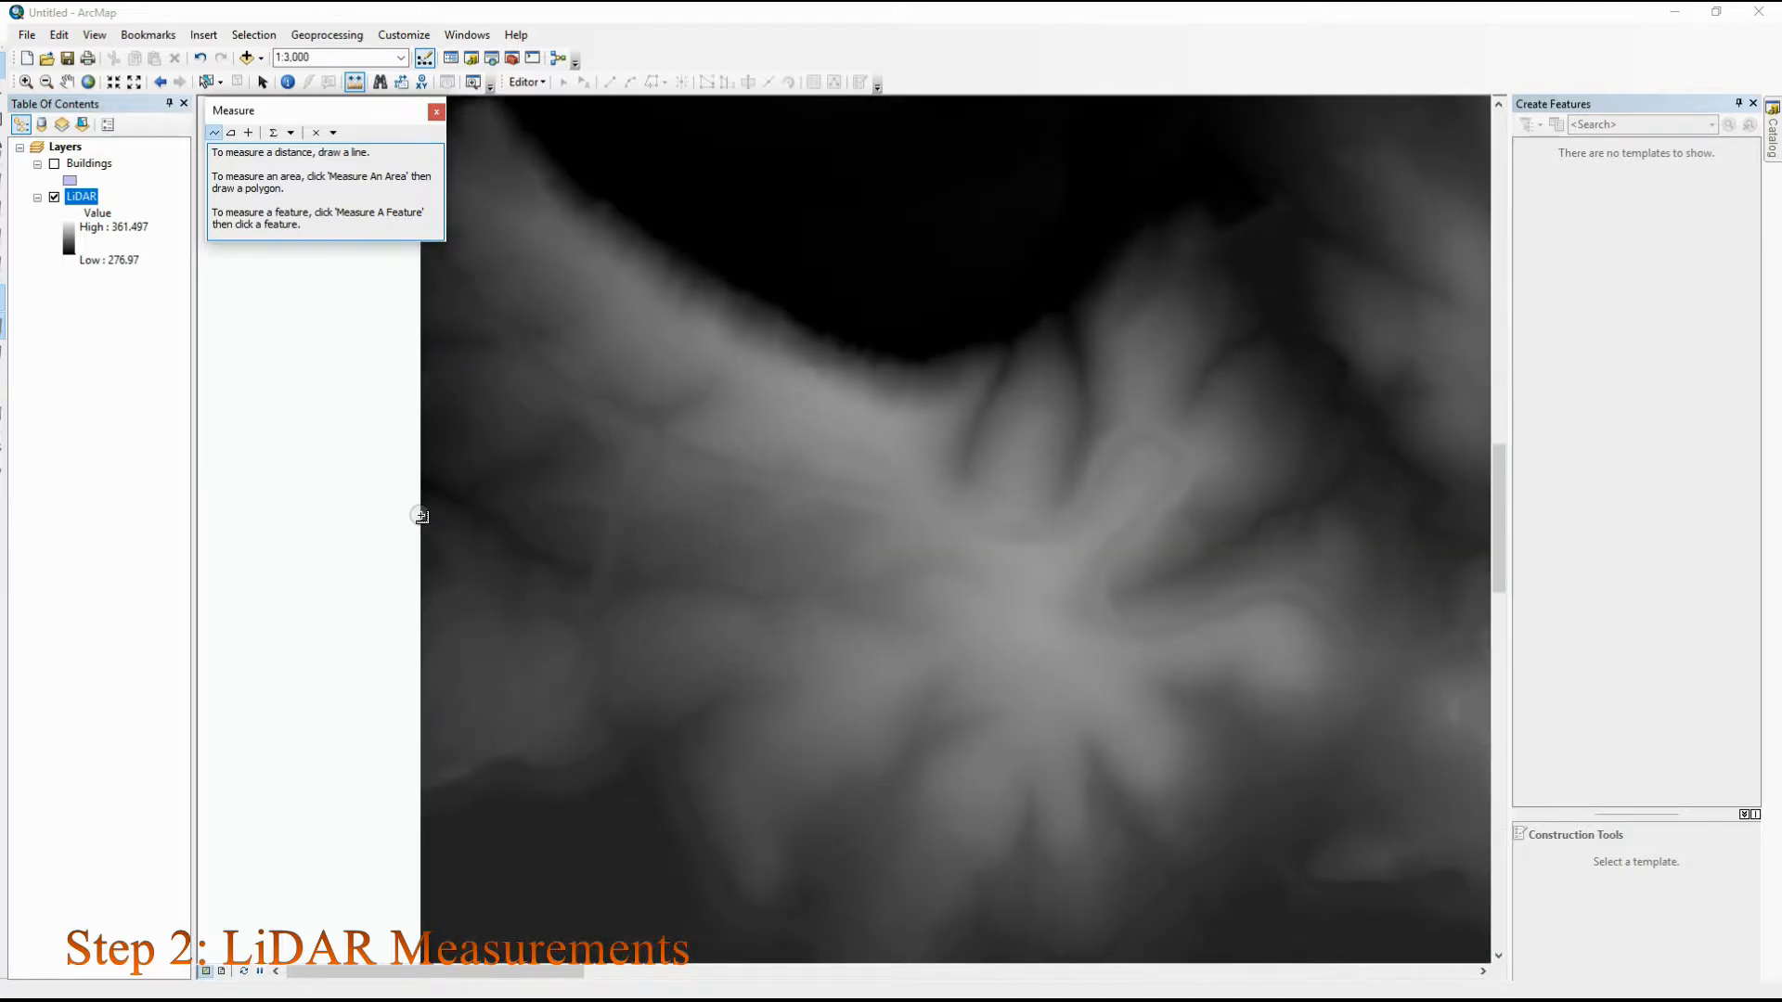
left_click(422, 516)
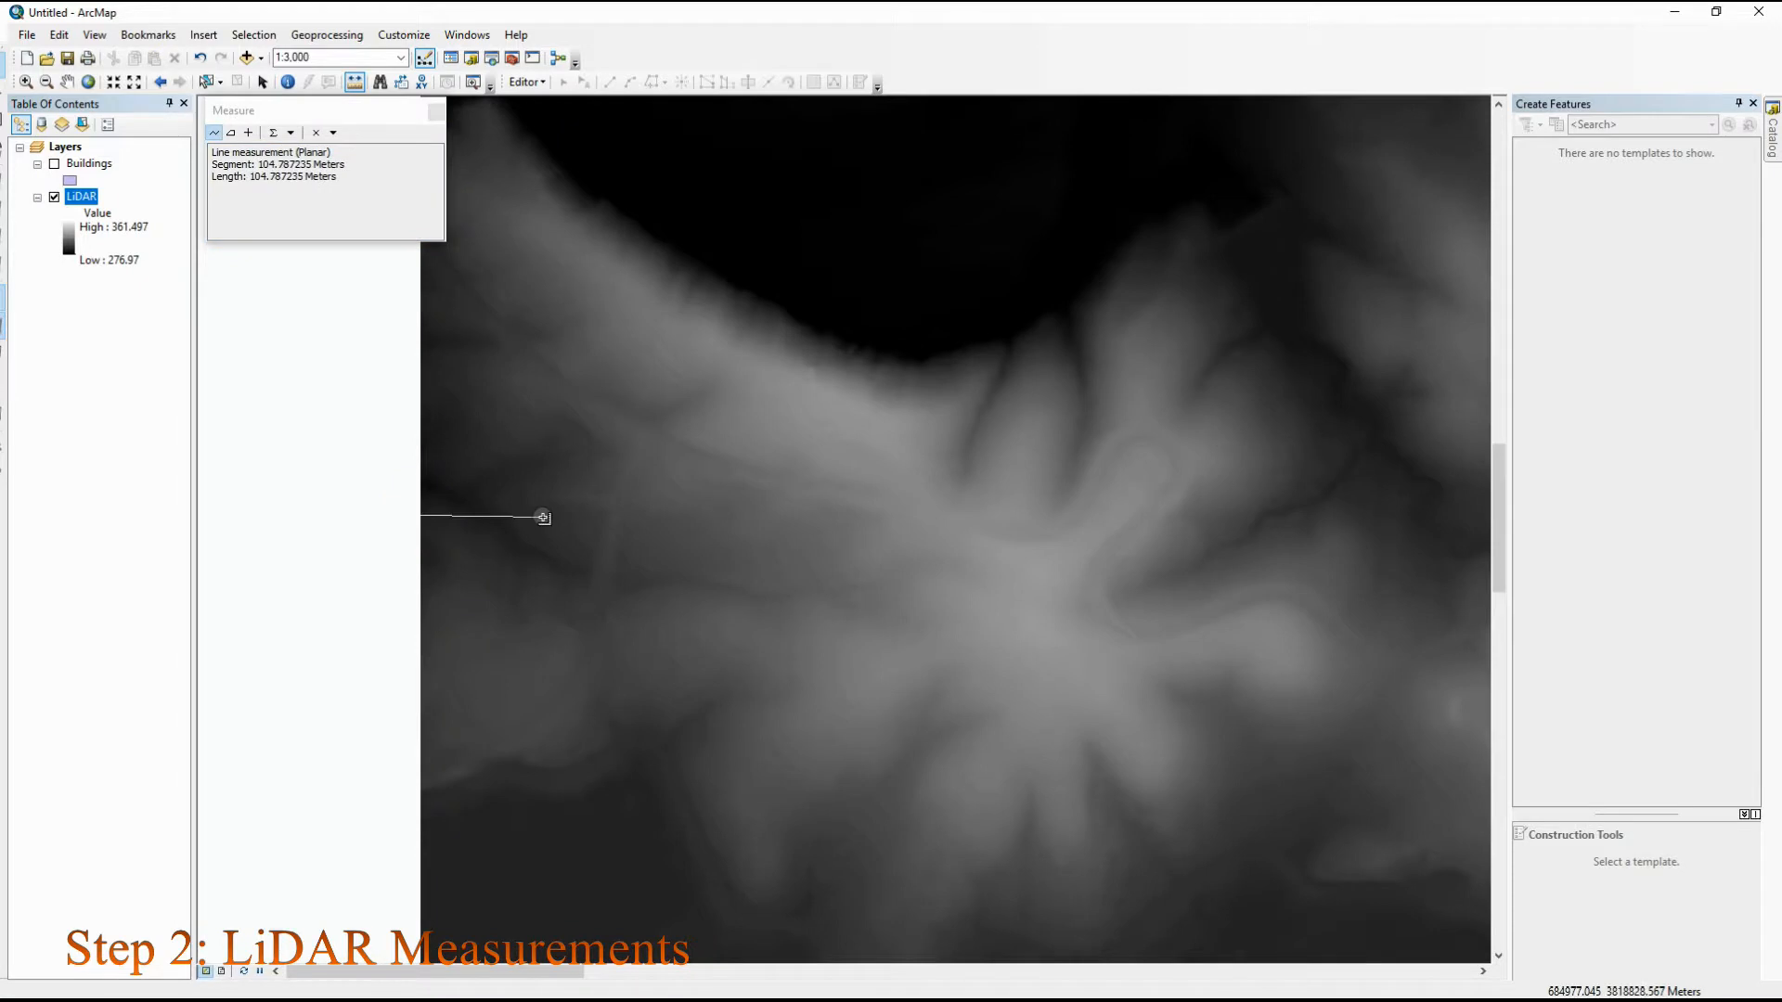
scroll(541, 513, "down", 5)
scroll(994, 531, "down", 2)
scroll(1272, 538, "down", 2)
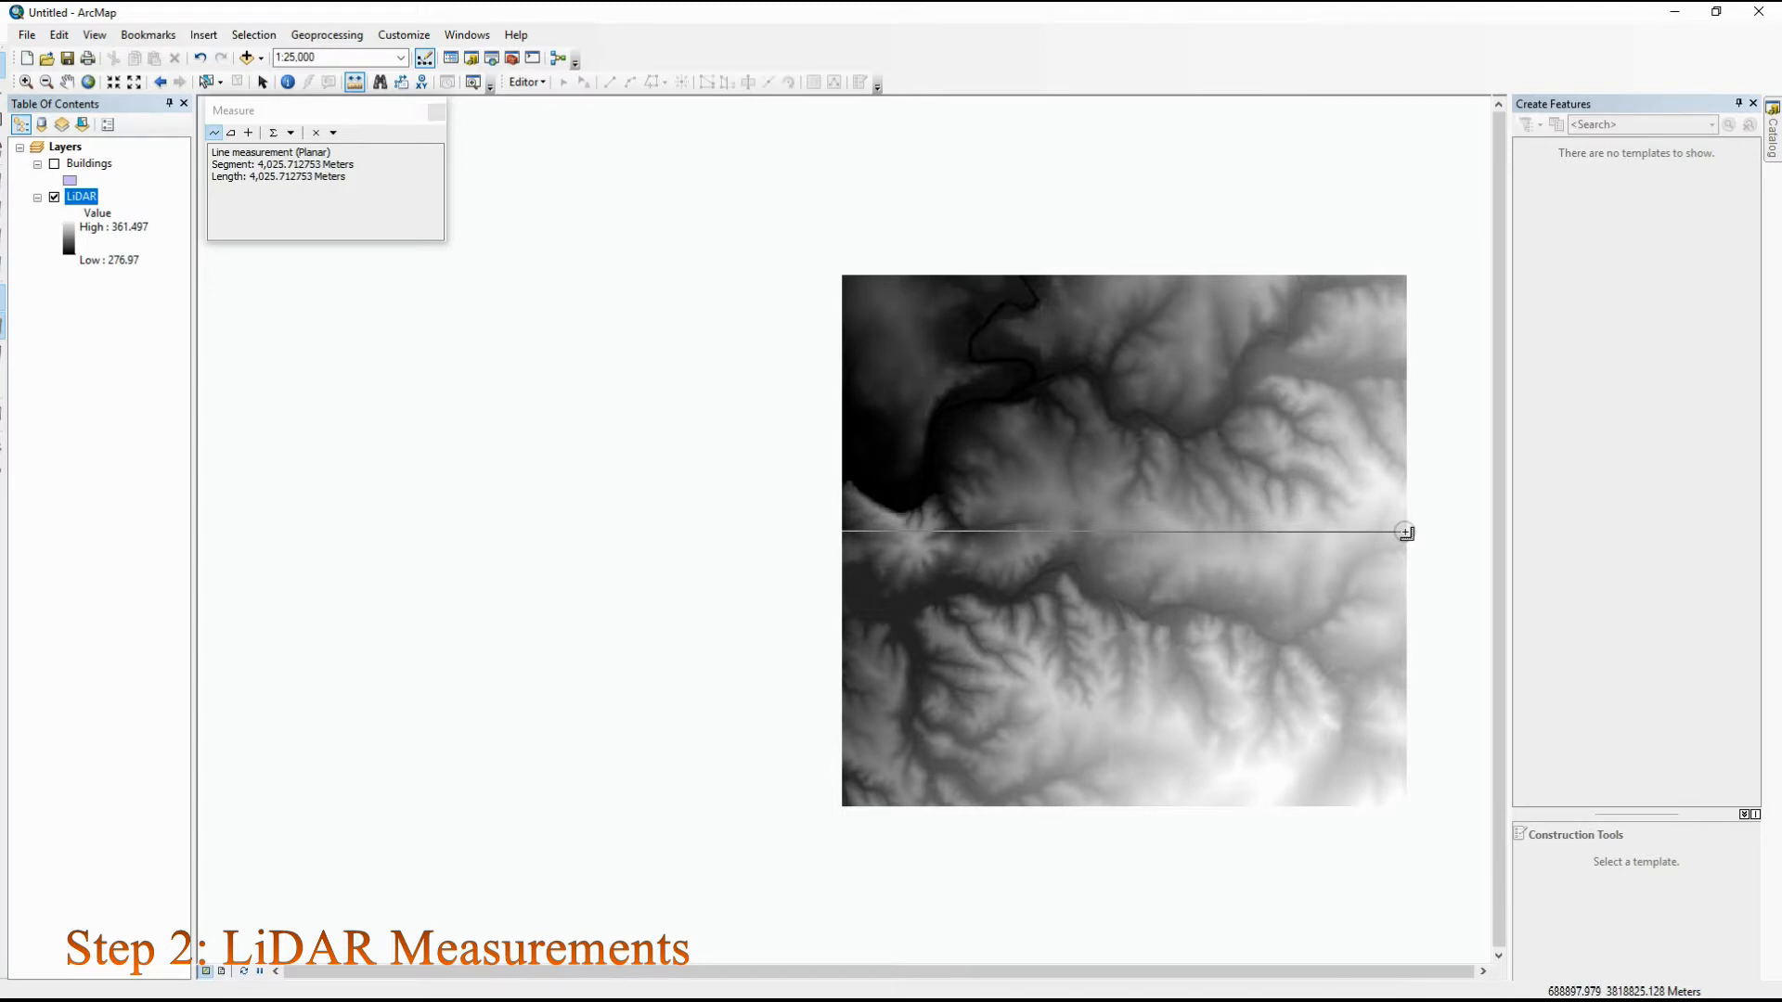
scroll(1407, 532, "down", 10)
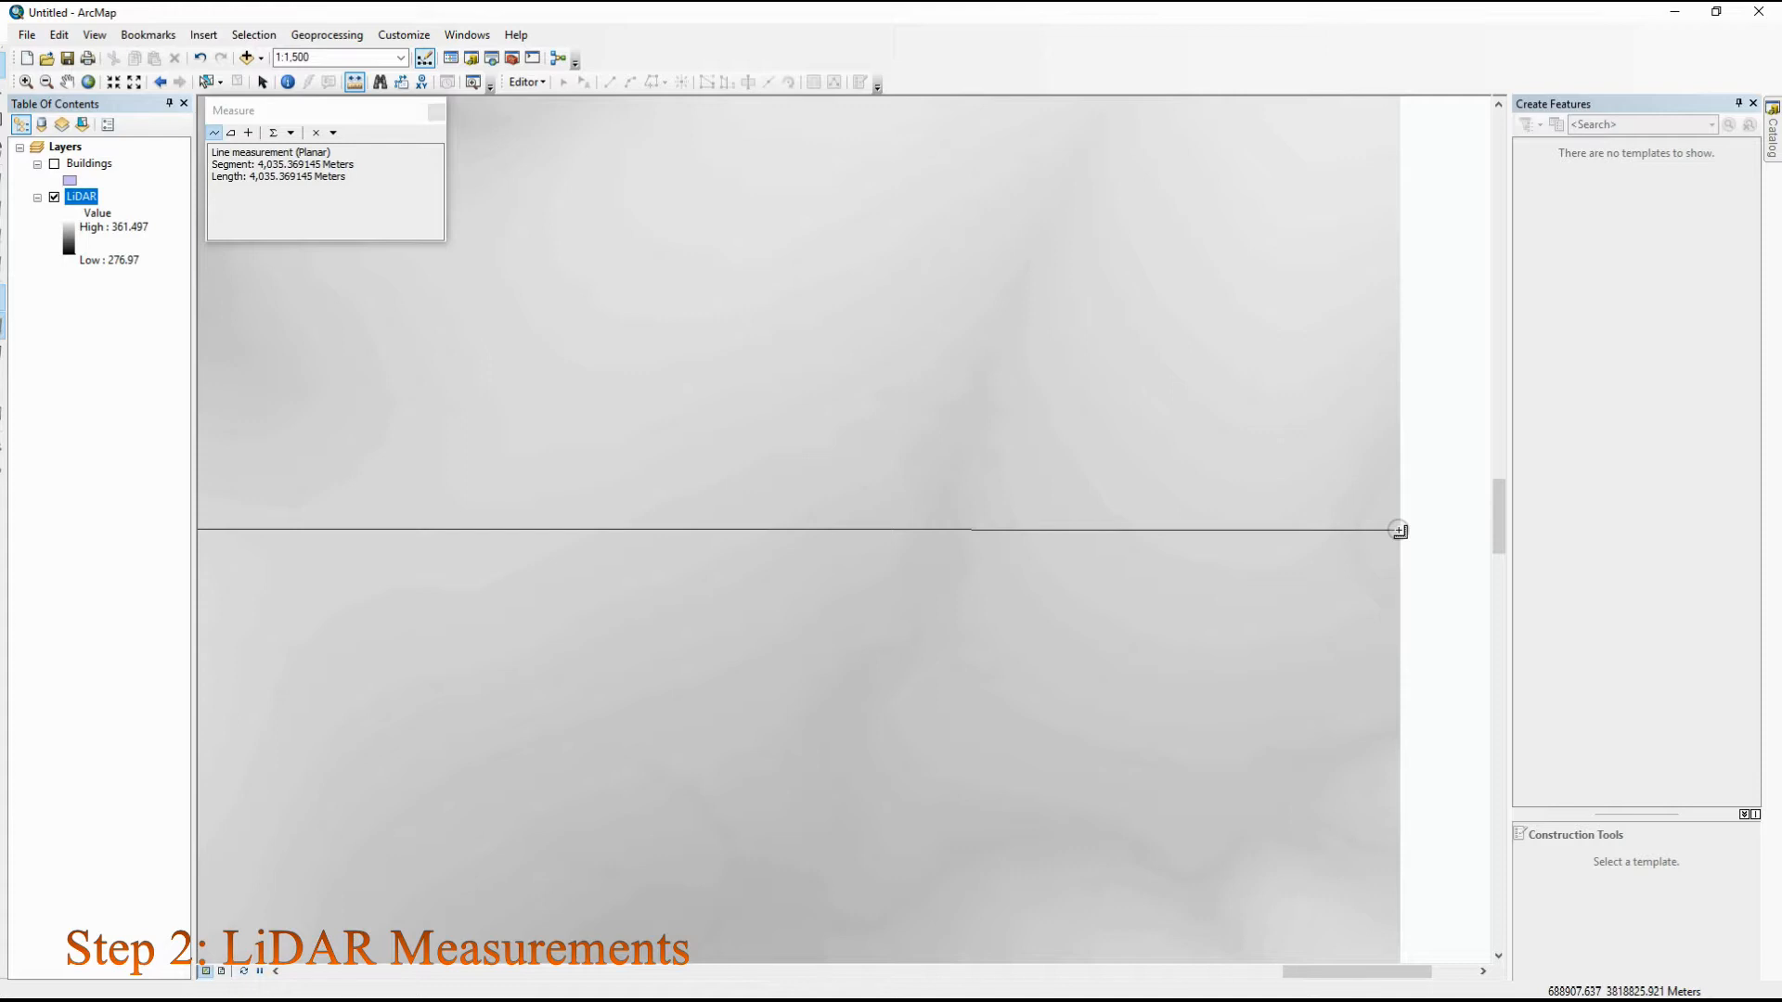
scroll(1400, 531, "up", 5)
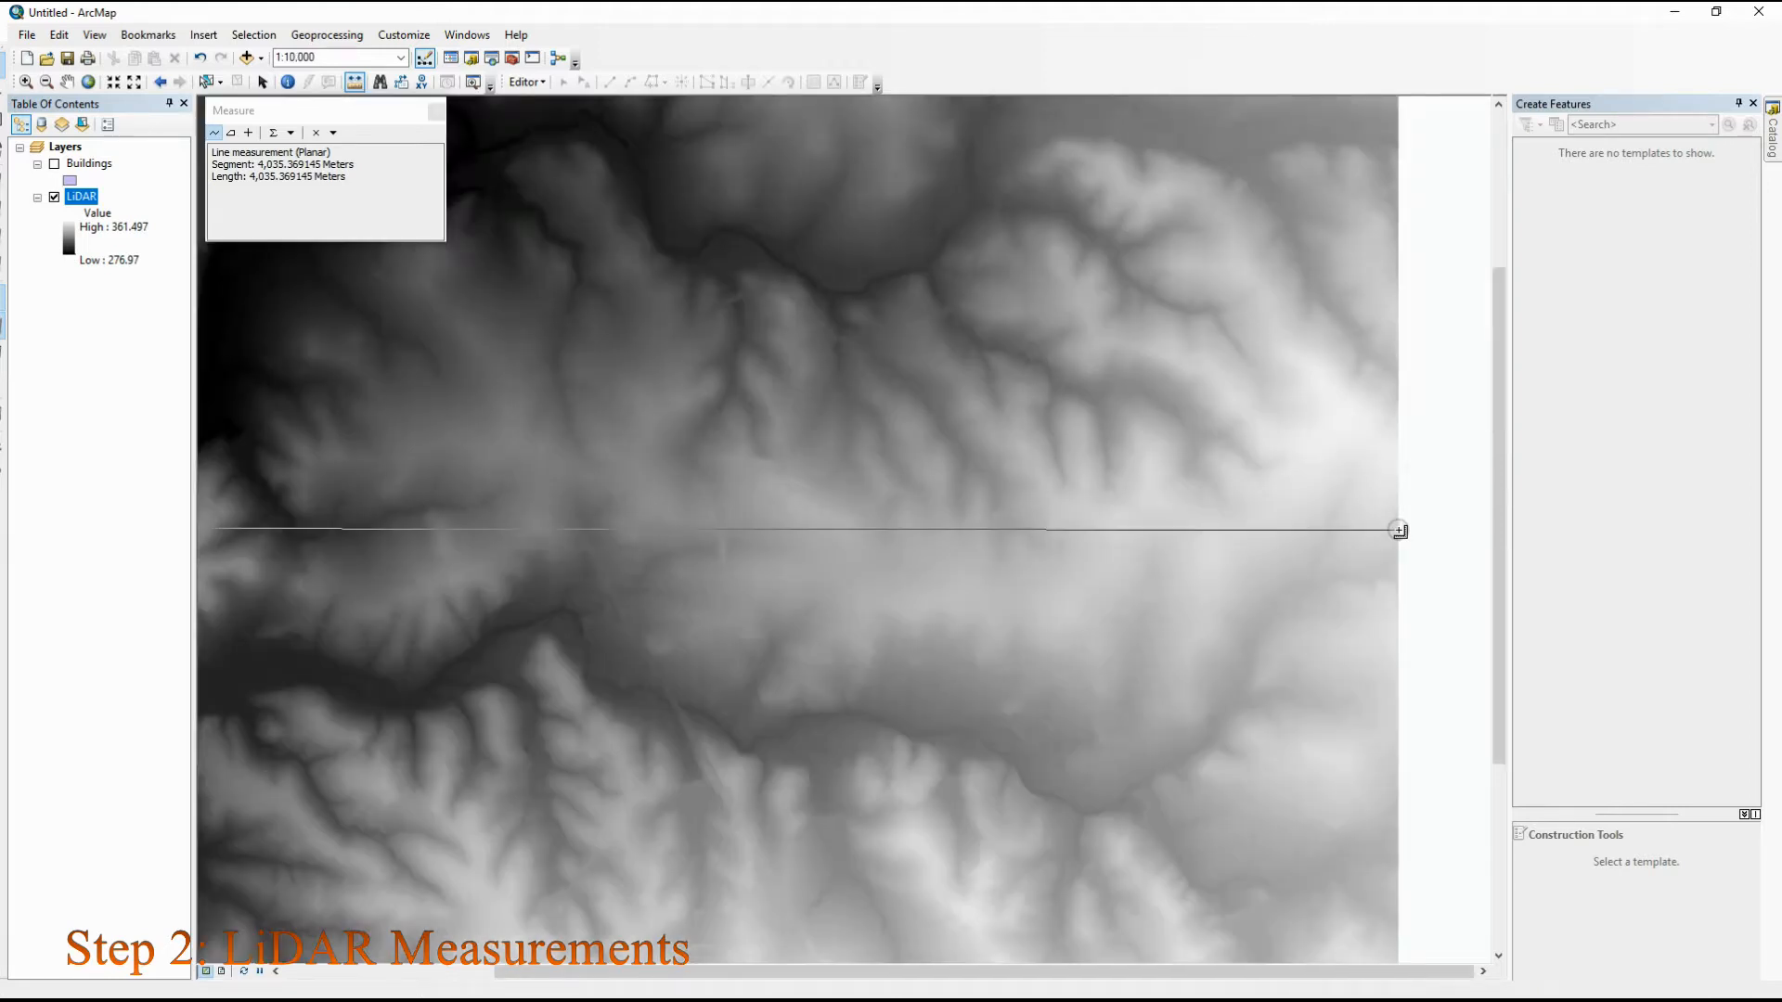
scroll(1399, 531, "up", 3)
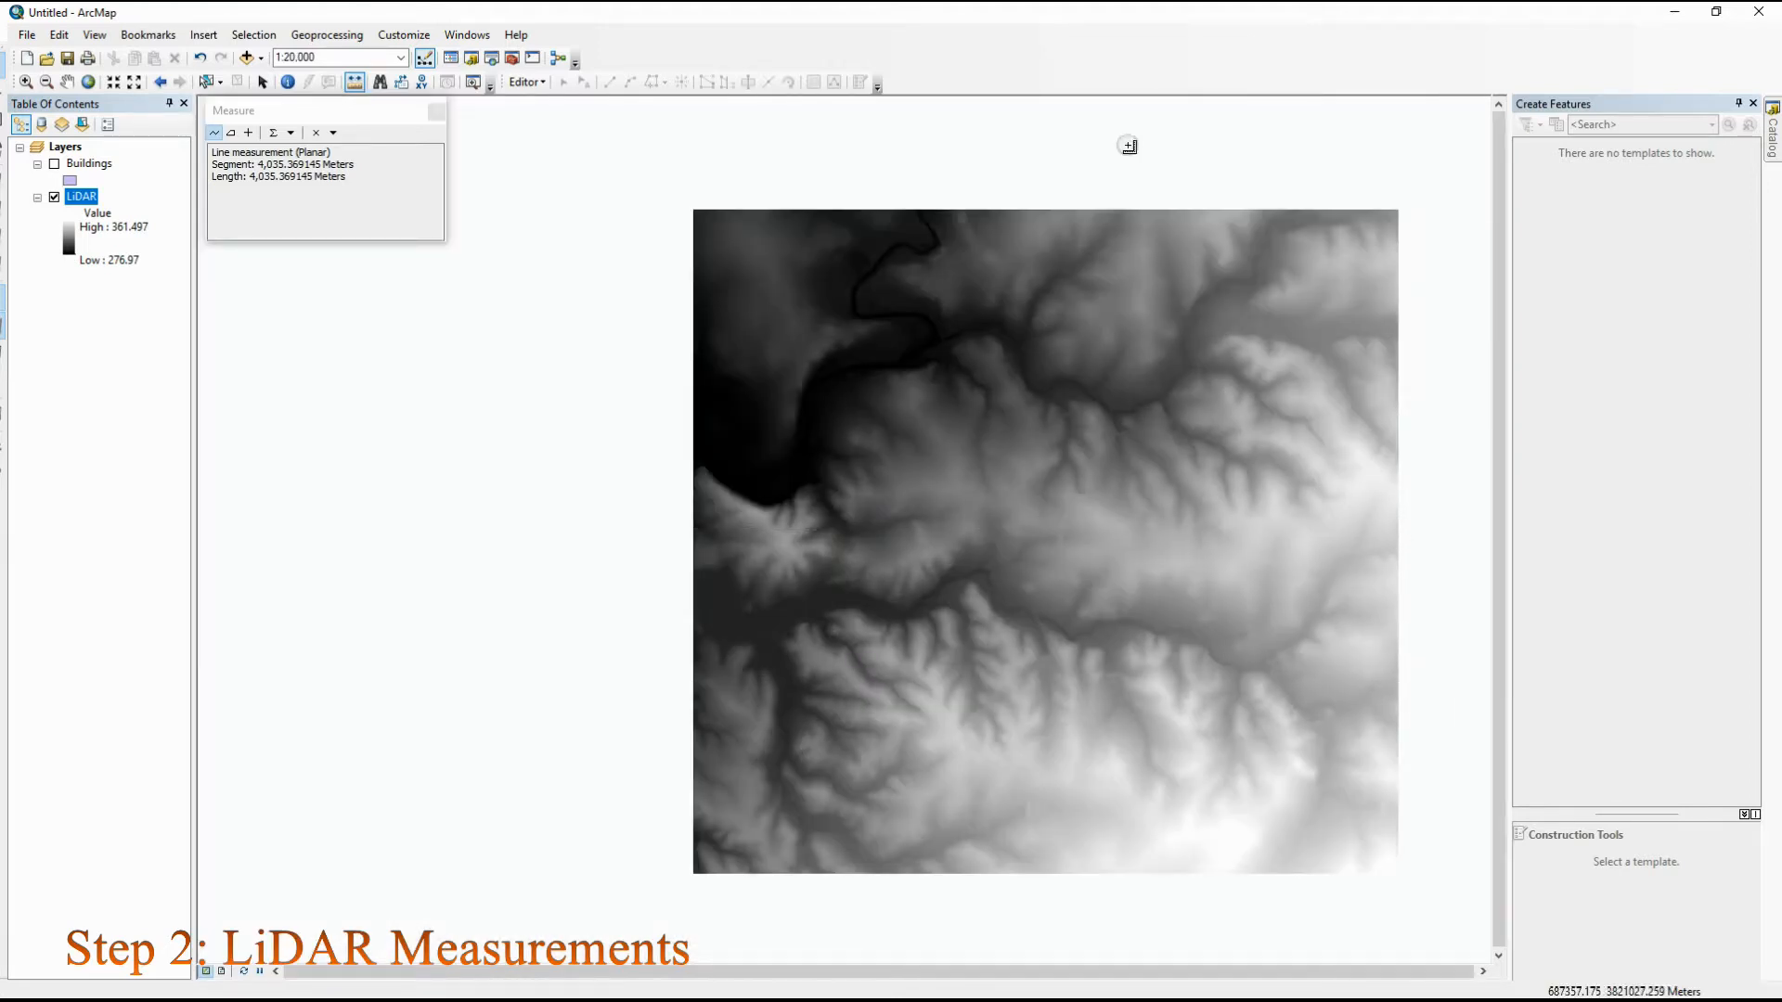
Measure the LiDAR raster's height with a vertical line from its north edge to its south edge, and close the measurement
scroll(1037, 165, "down", 6)
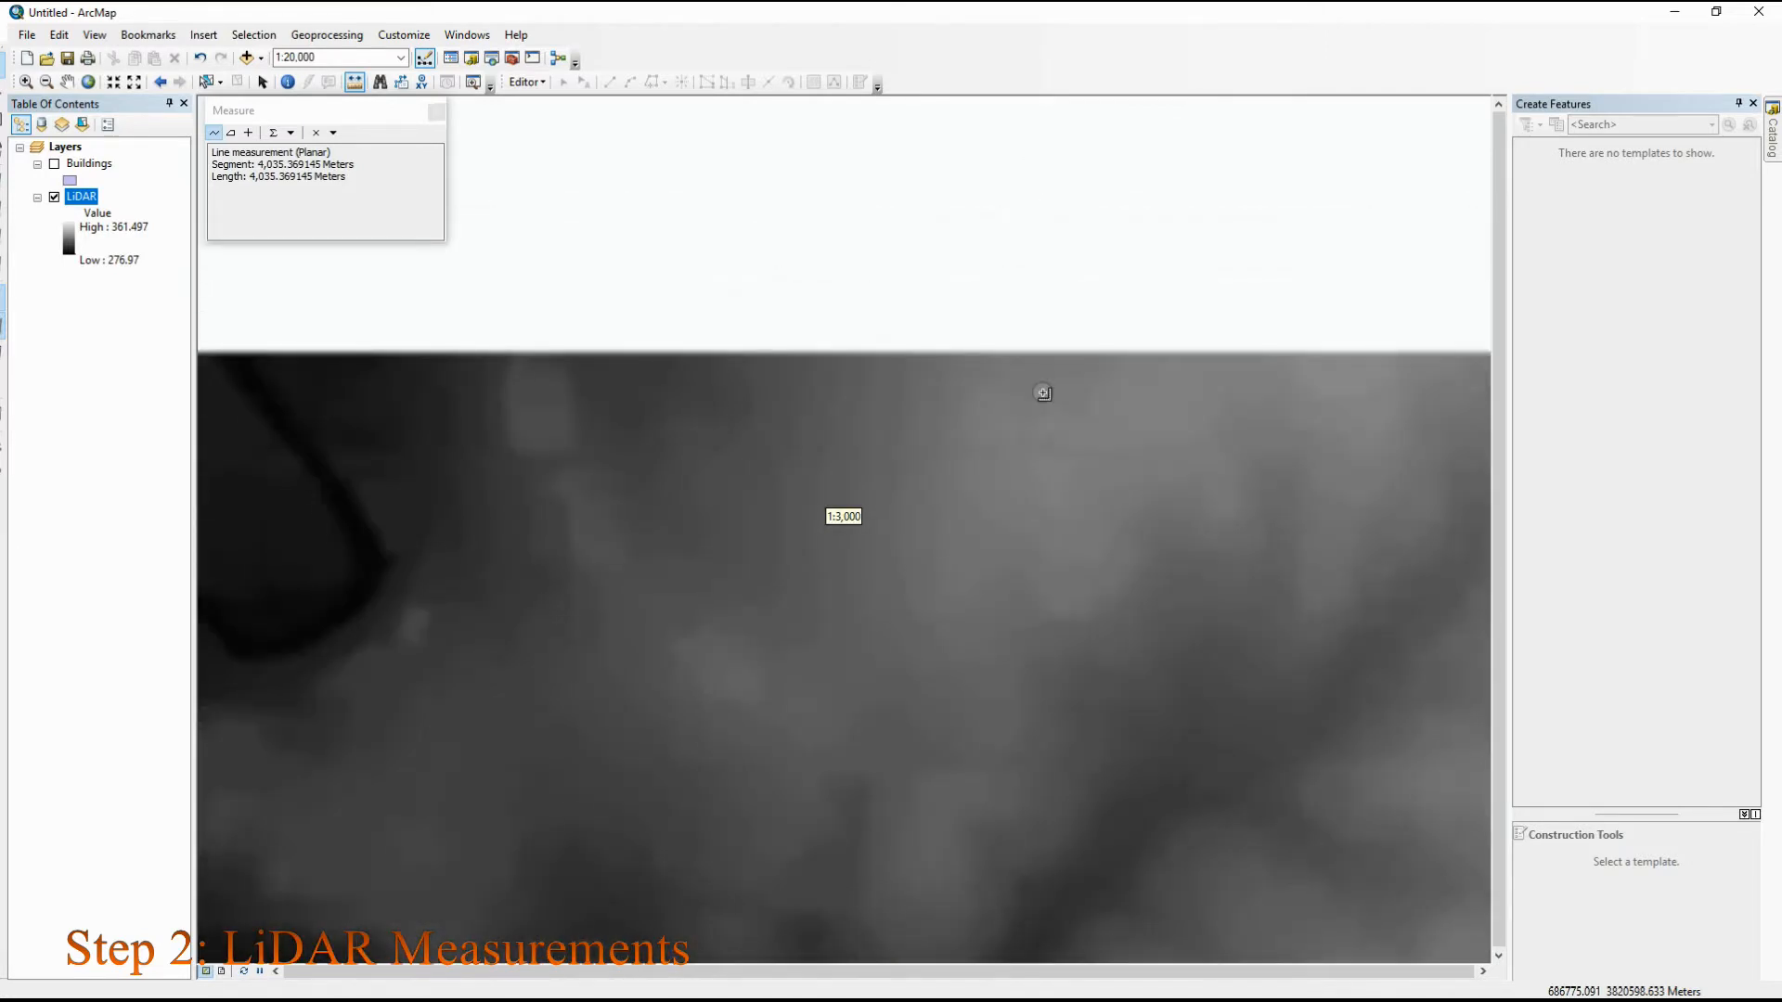
left_click(968, 359)
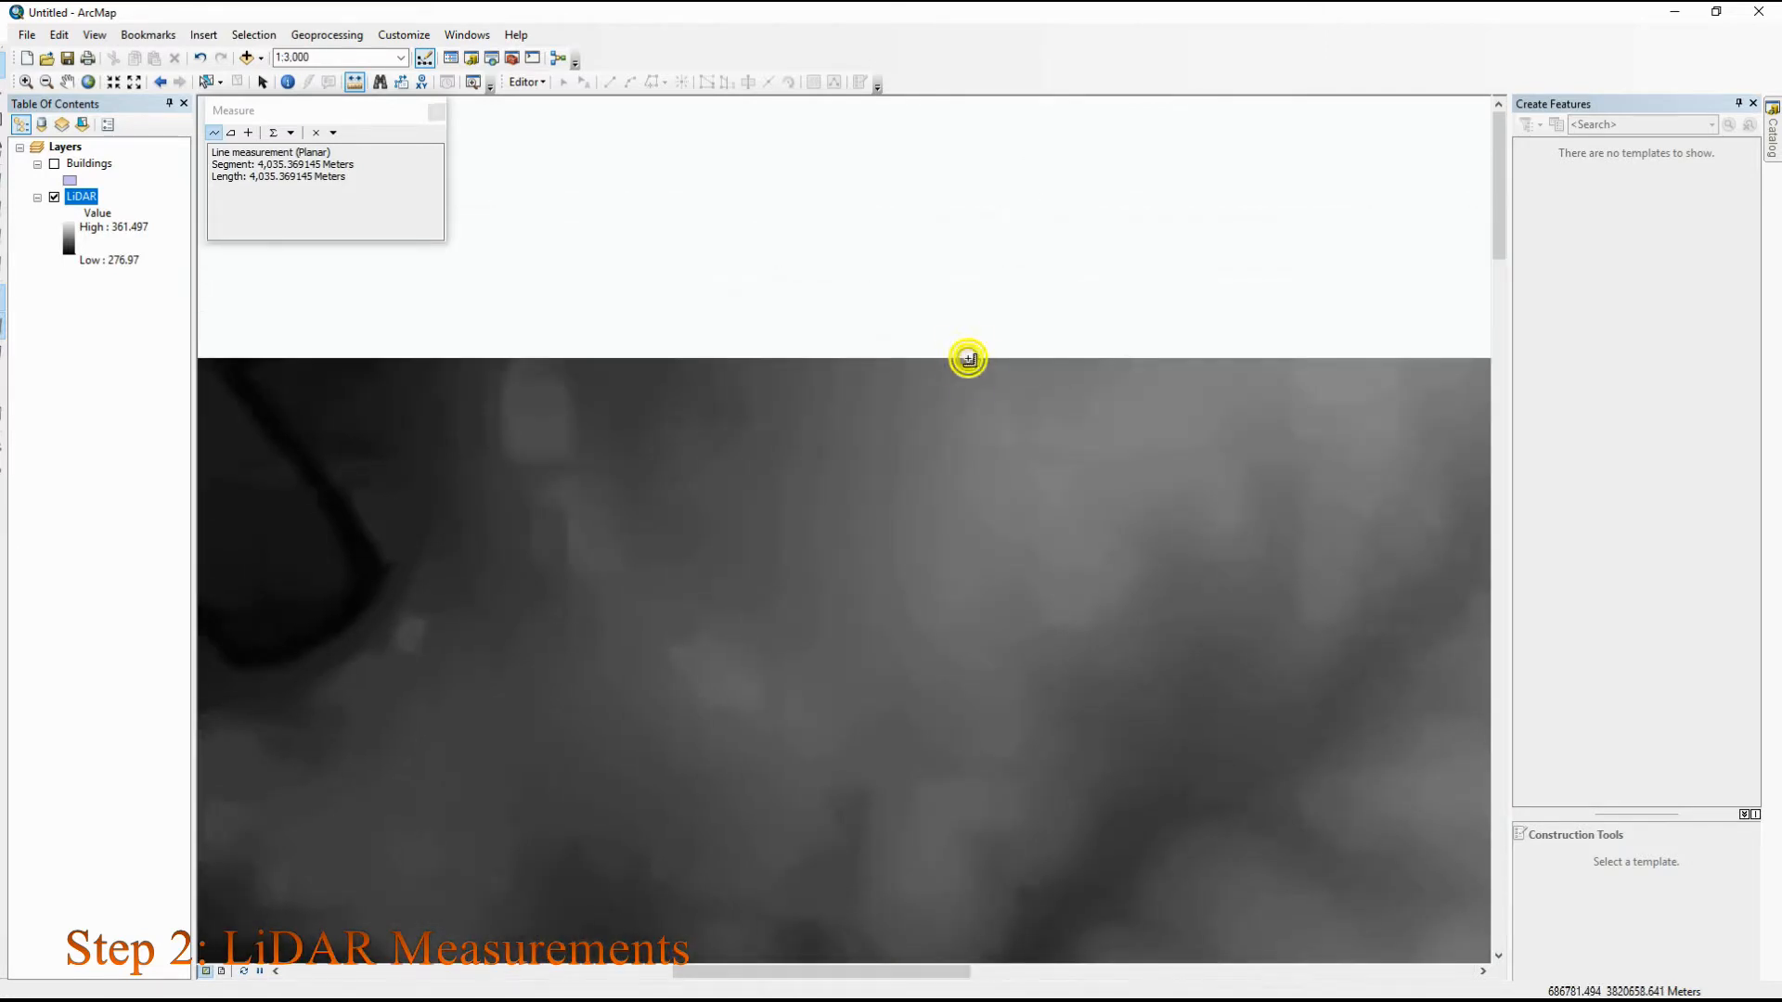
scroll(963, 442, "down", 1)
scroll(971, 458, "up", 7)
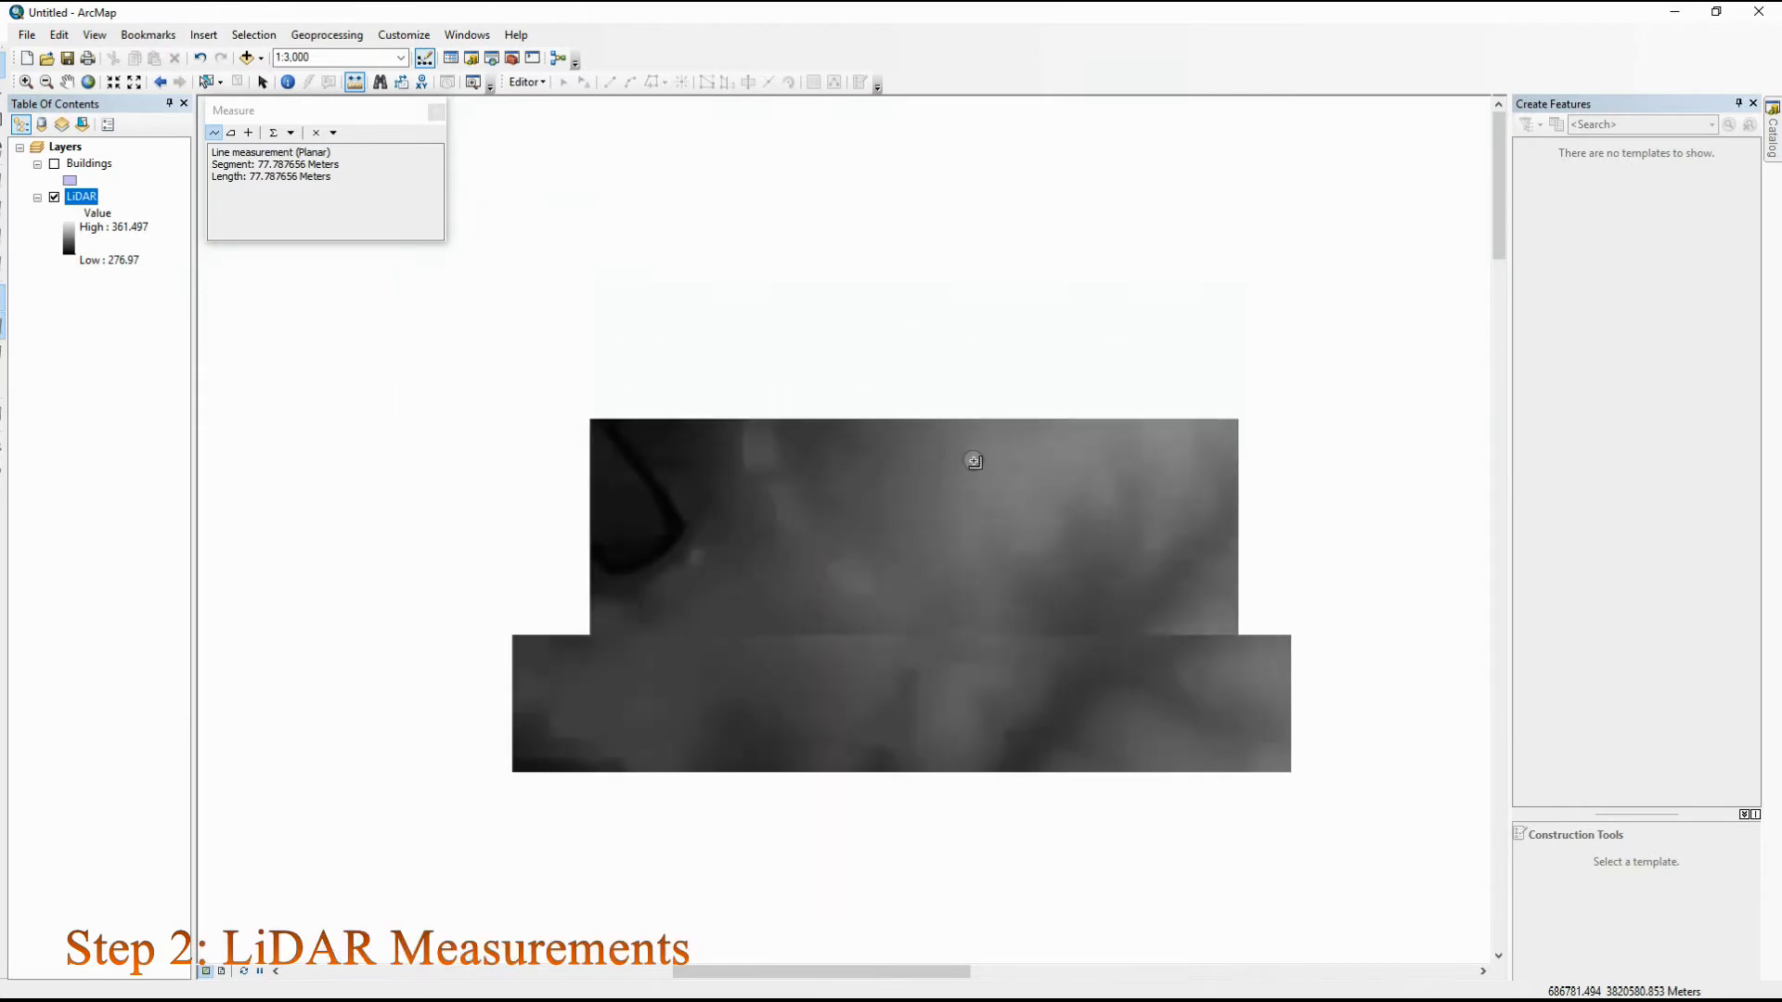
scroll(1030, 814, "up", 1)
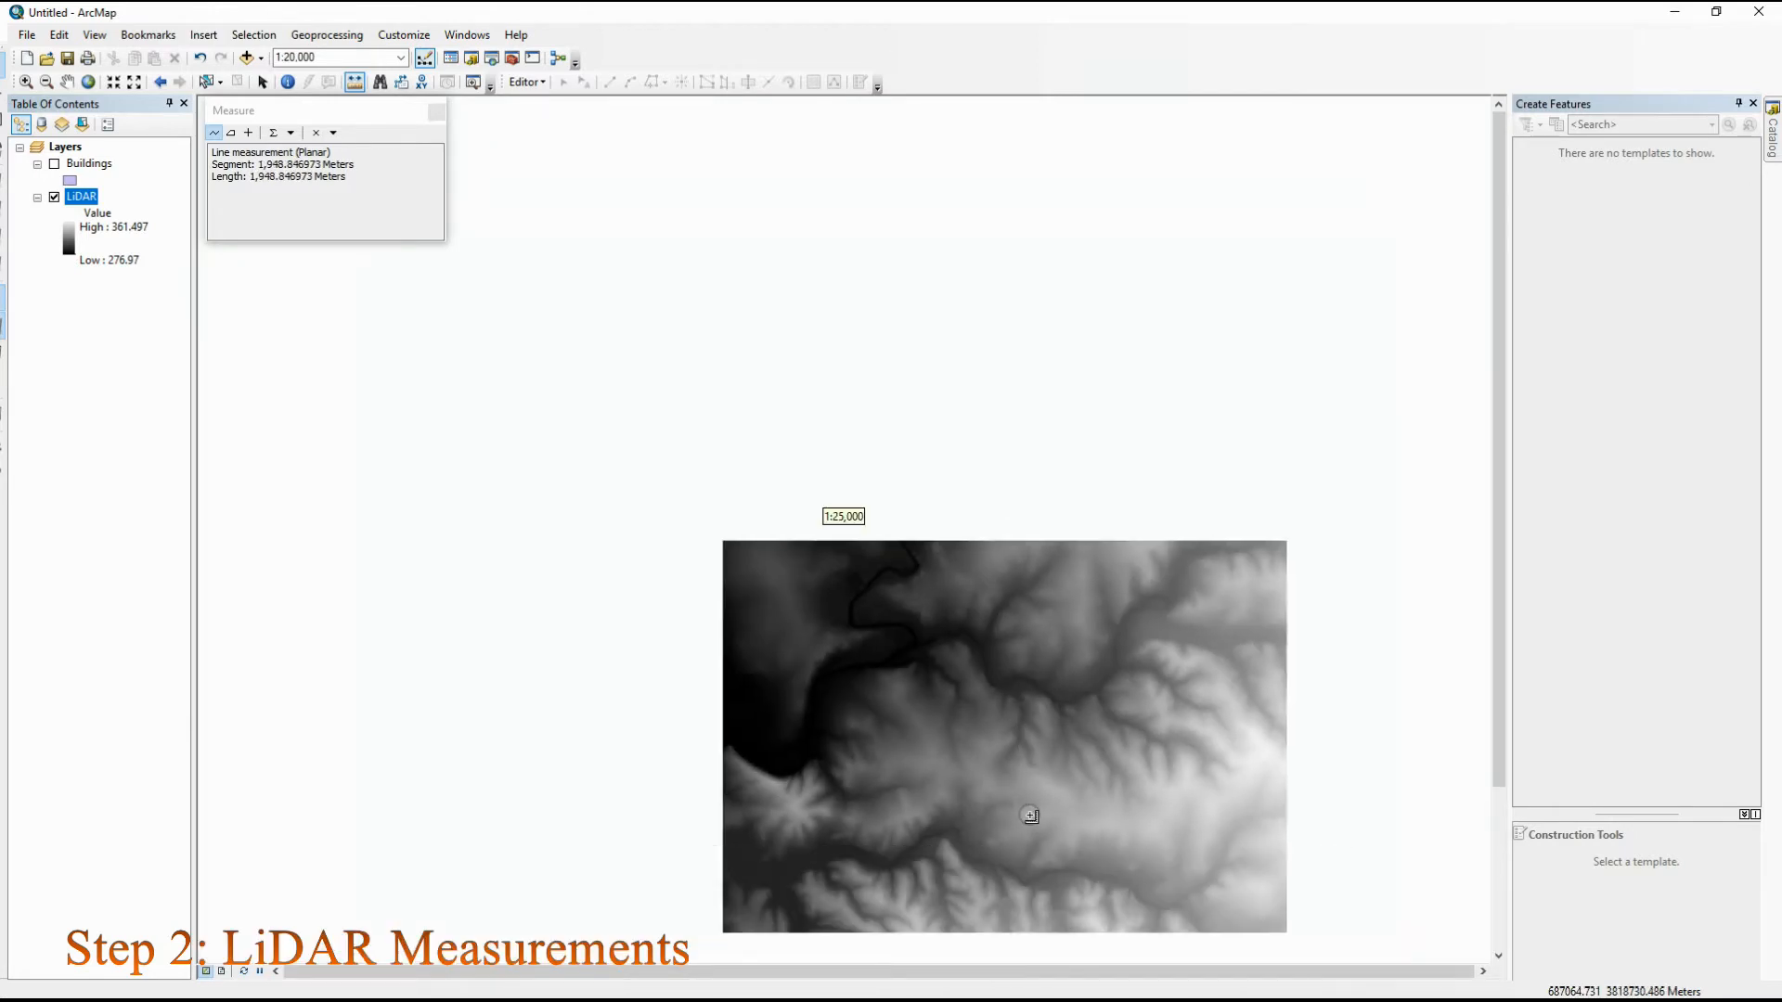
left_click(1491, 656)
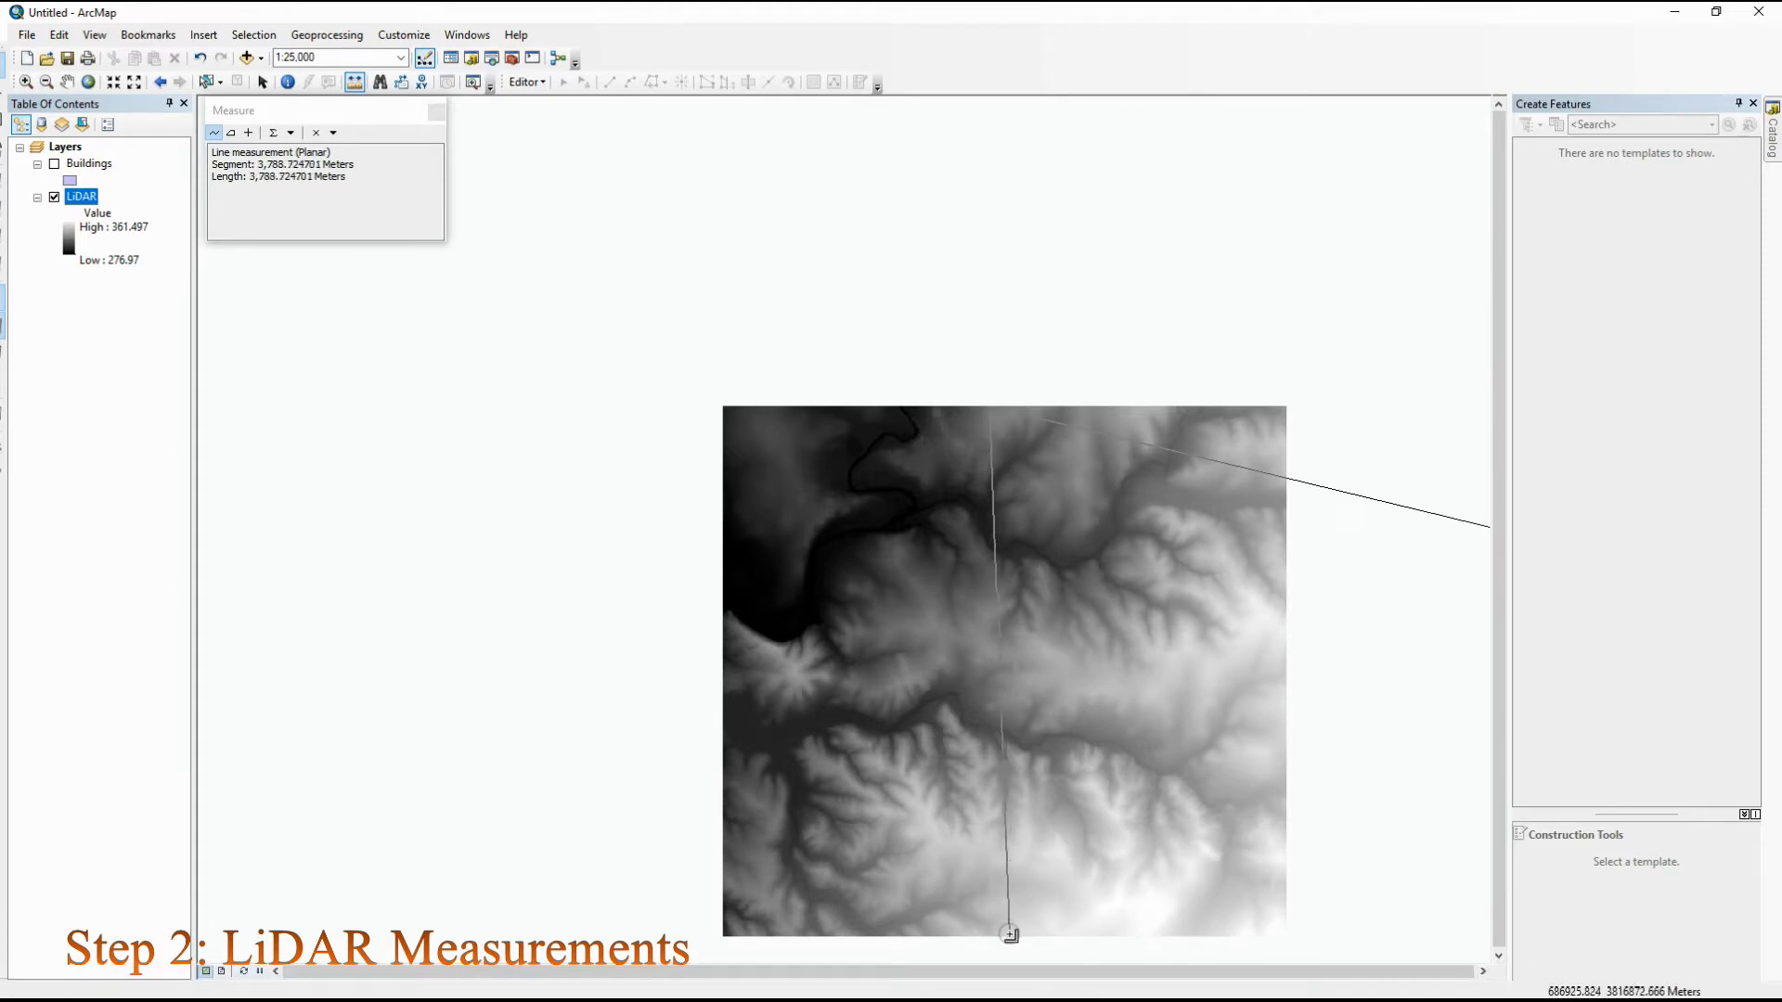
scroll(1003, 934, "down", 2)
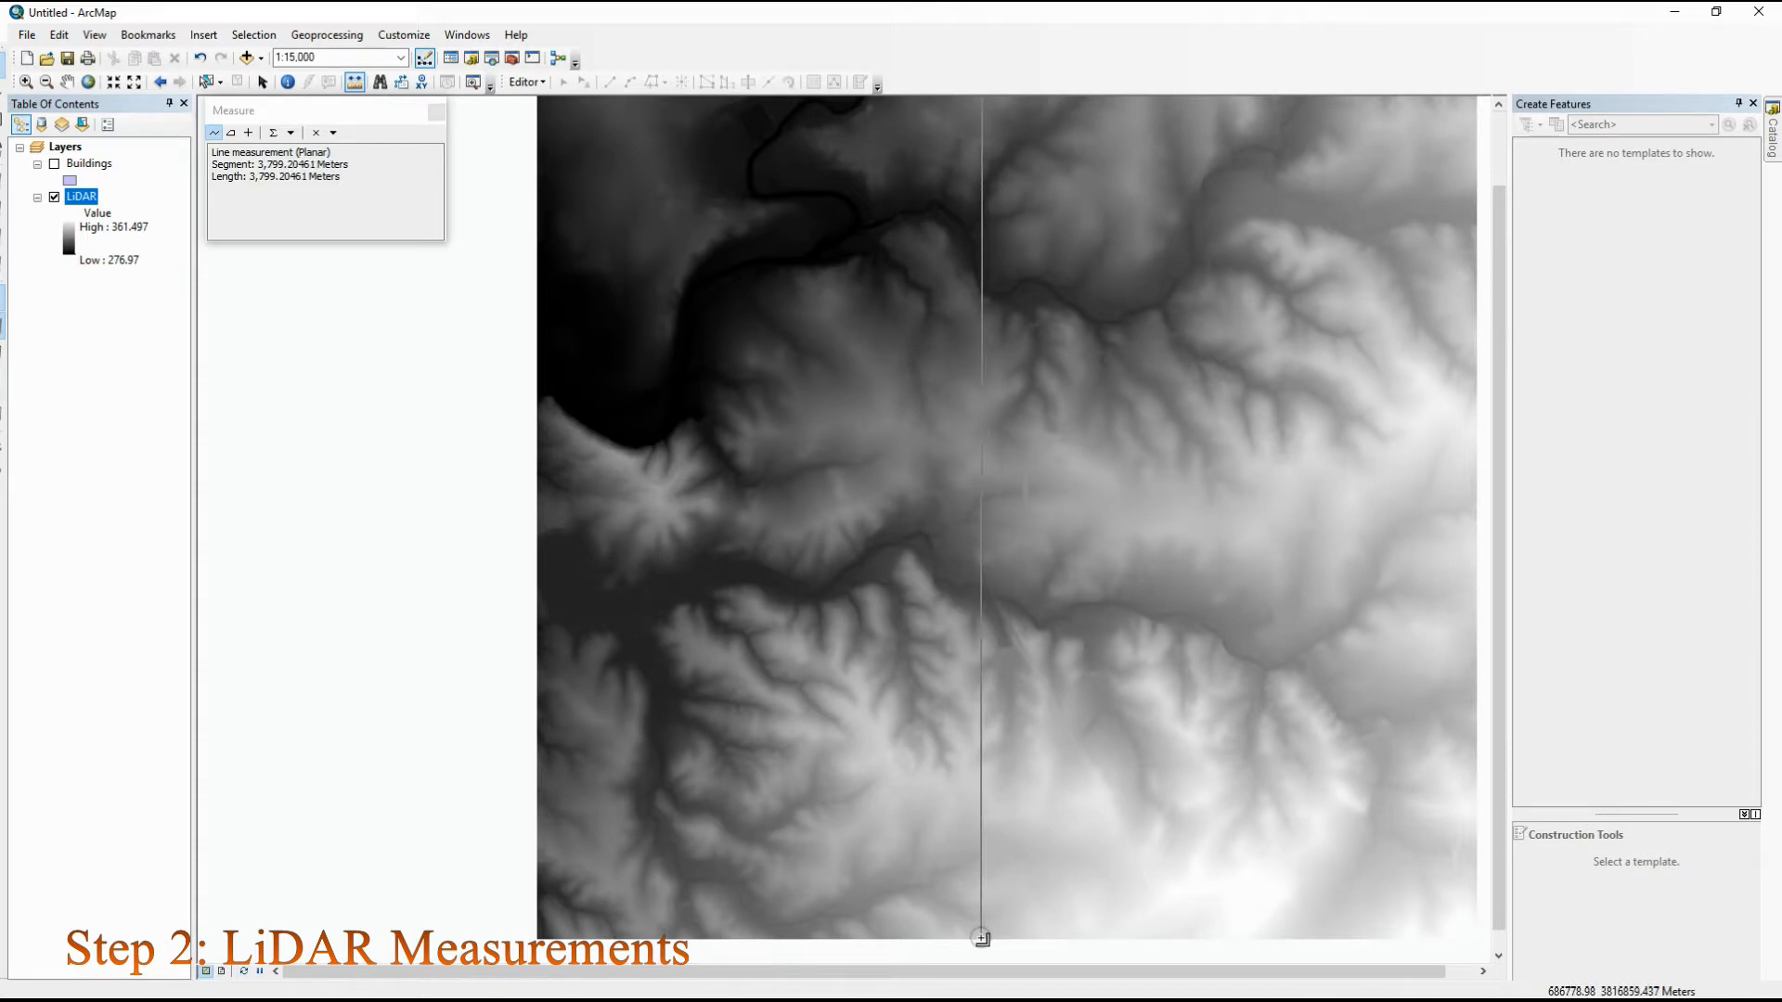
scroll(981, 939, "down", 8)
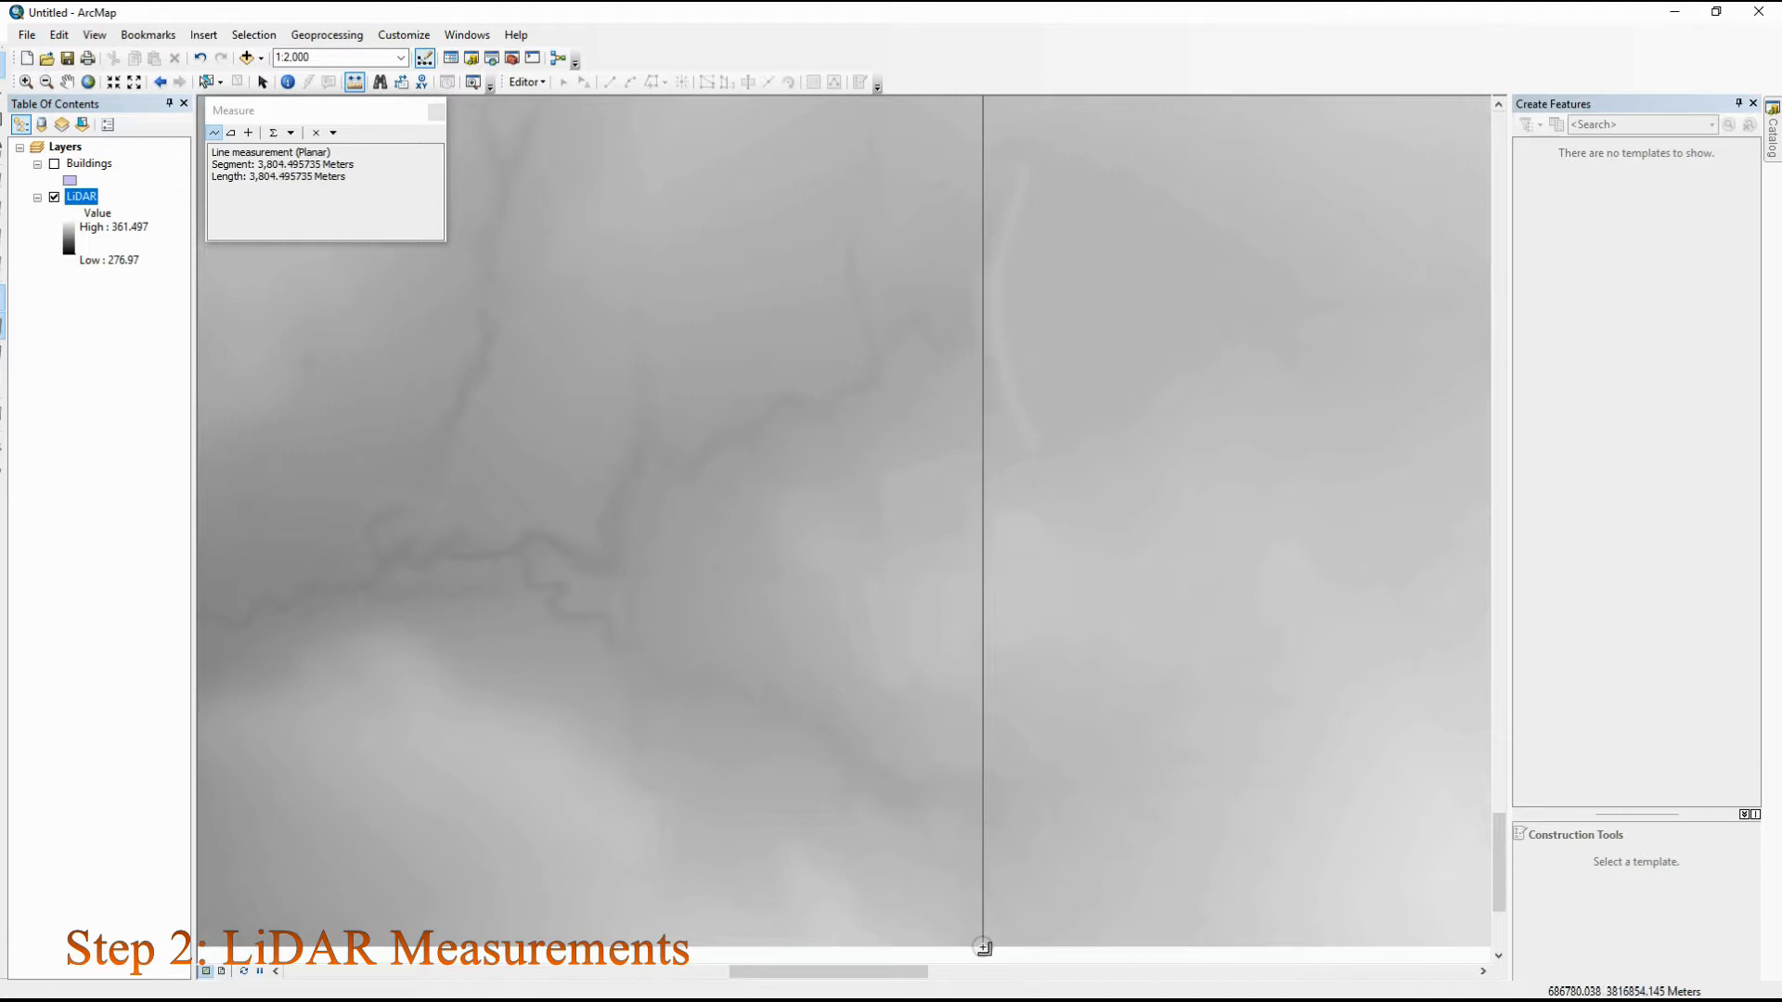
double_click(982, 947)
scroll(800, 548, "up", 1)
scroll(801, 548, "down", 1)
scroll(801, 548, "down", 3)
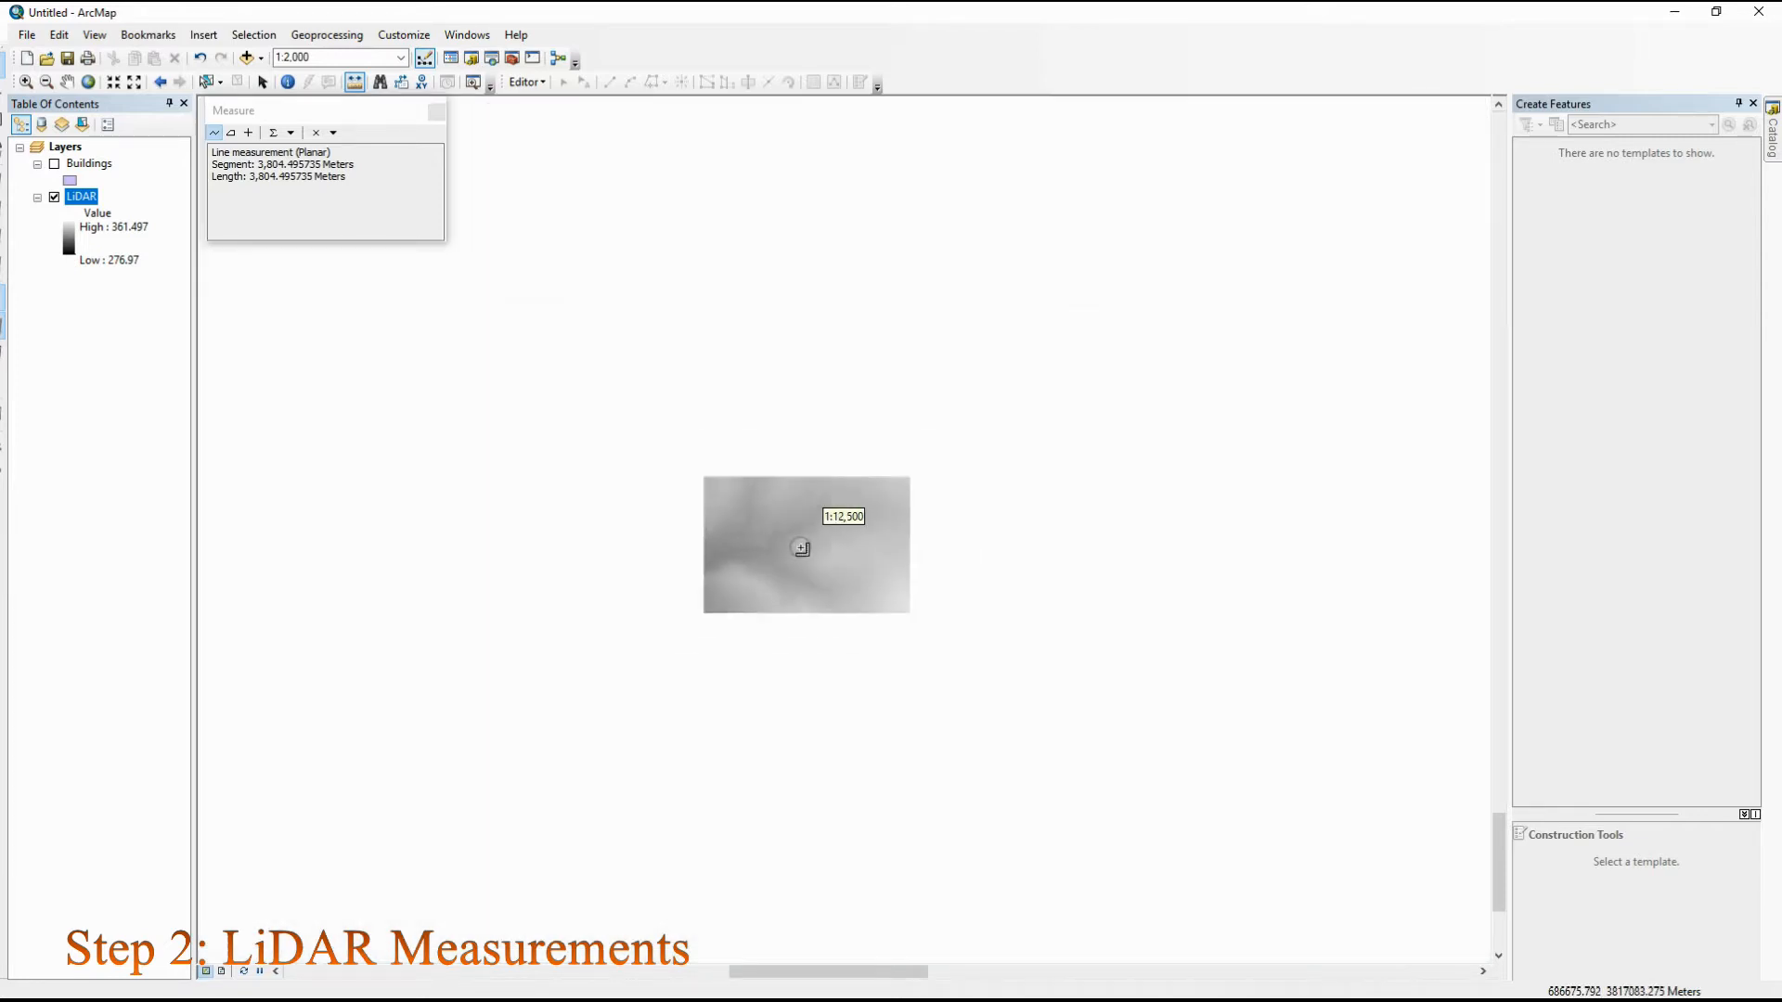
scroll(801, 548, "down", 1)
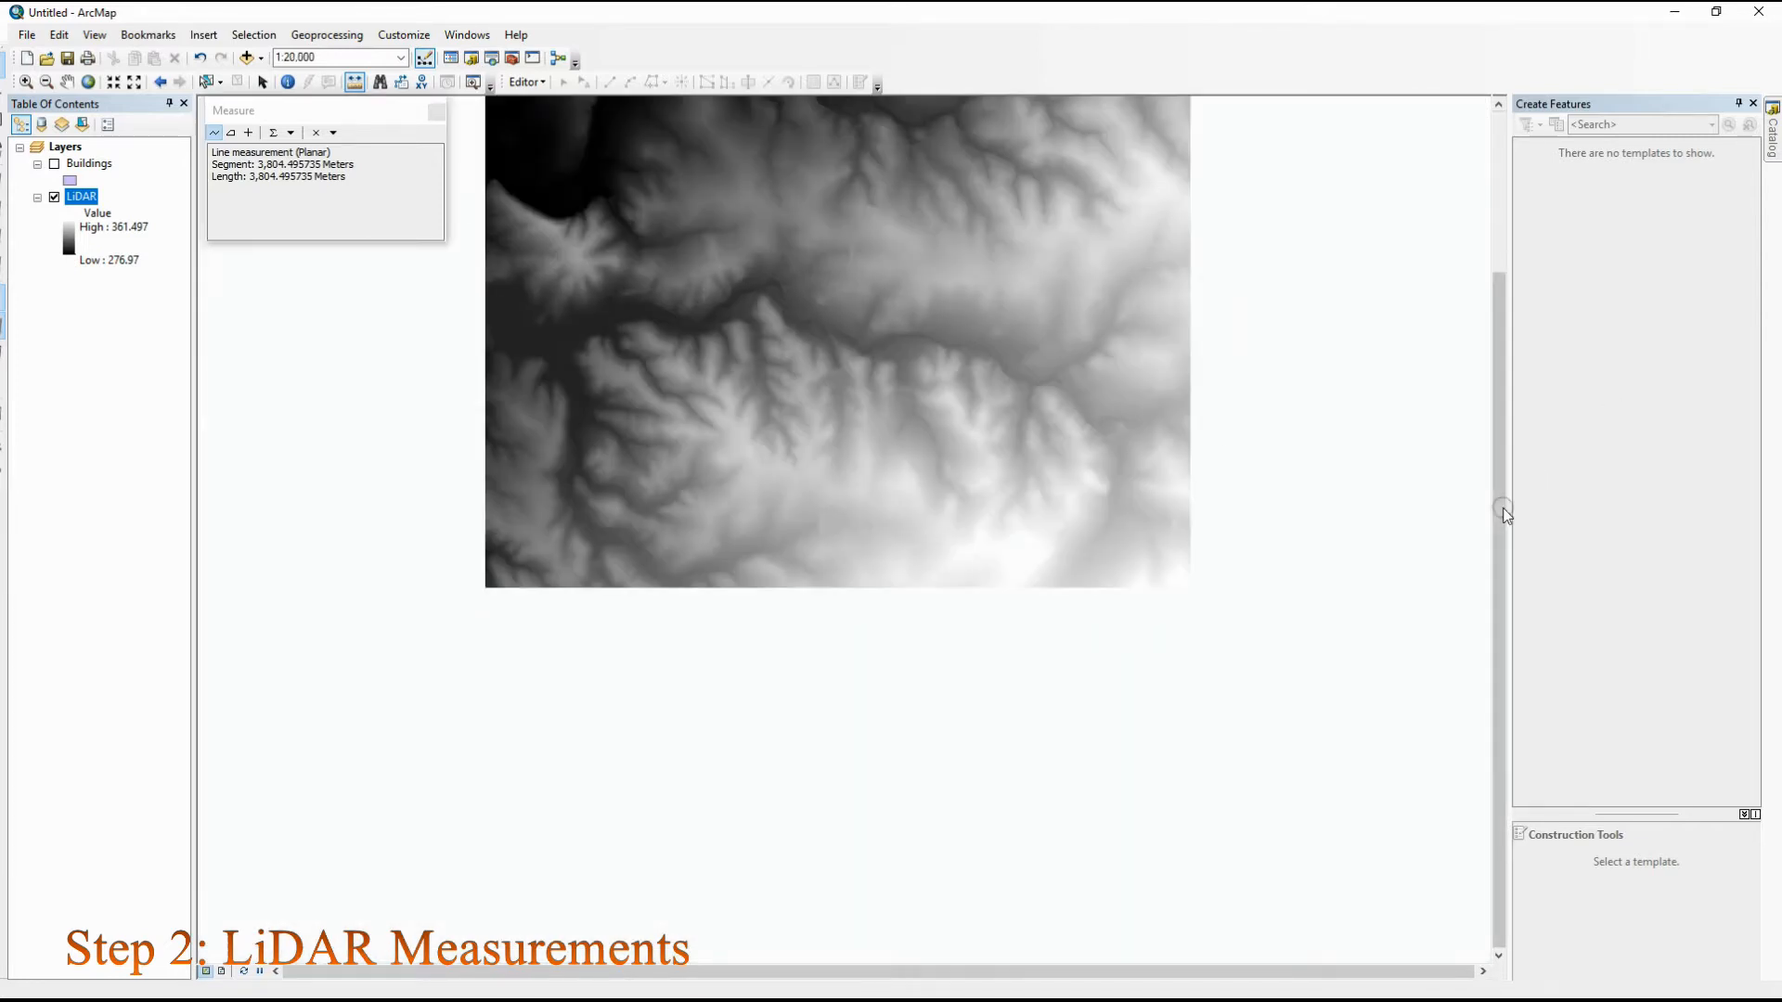
left_click_drag(1500, 510, 1479, 338)
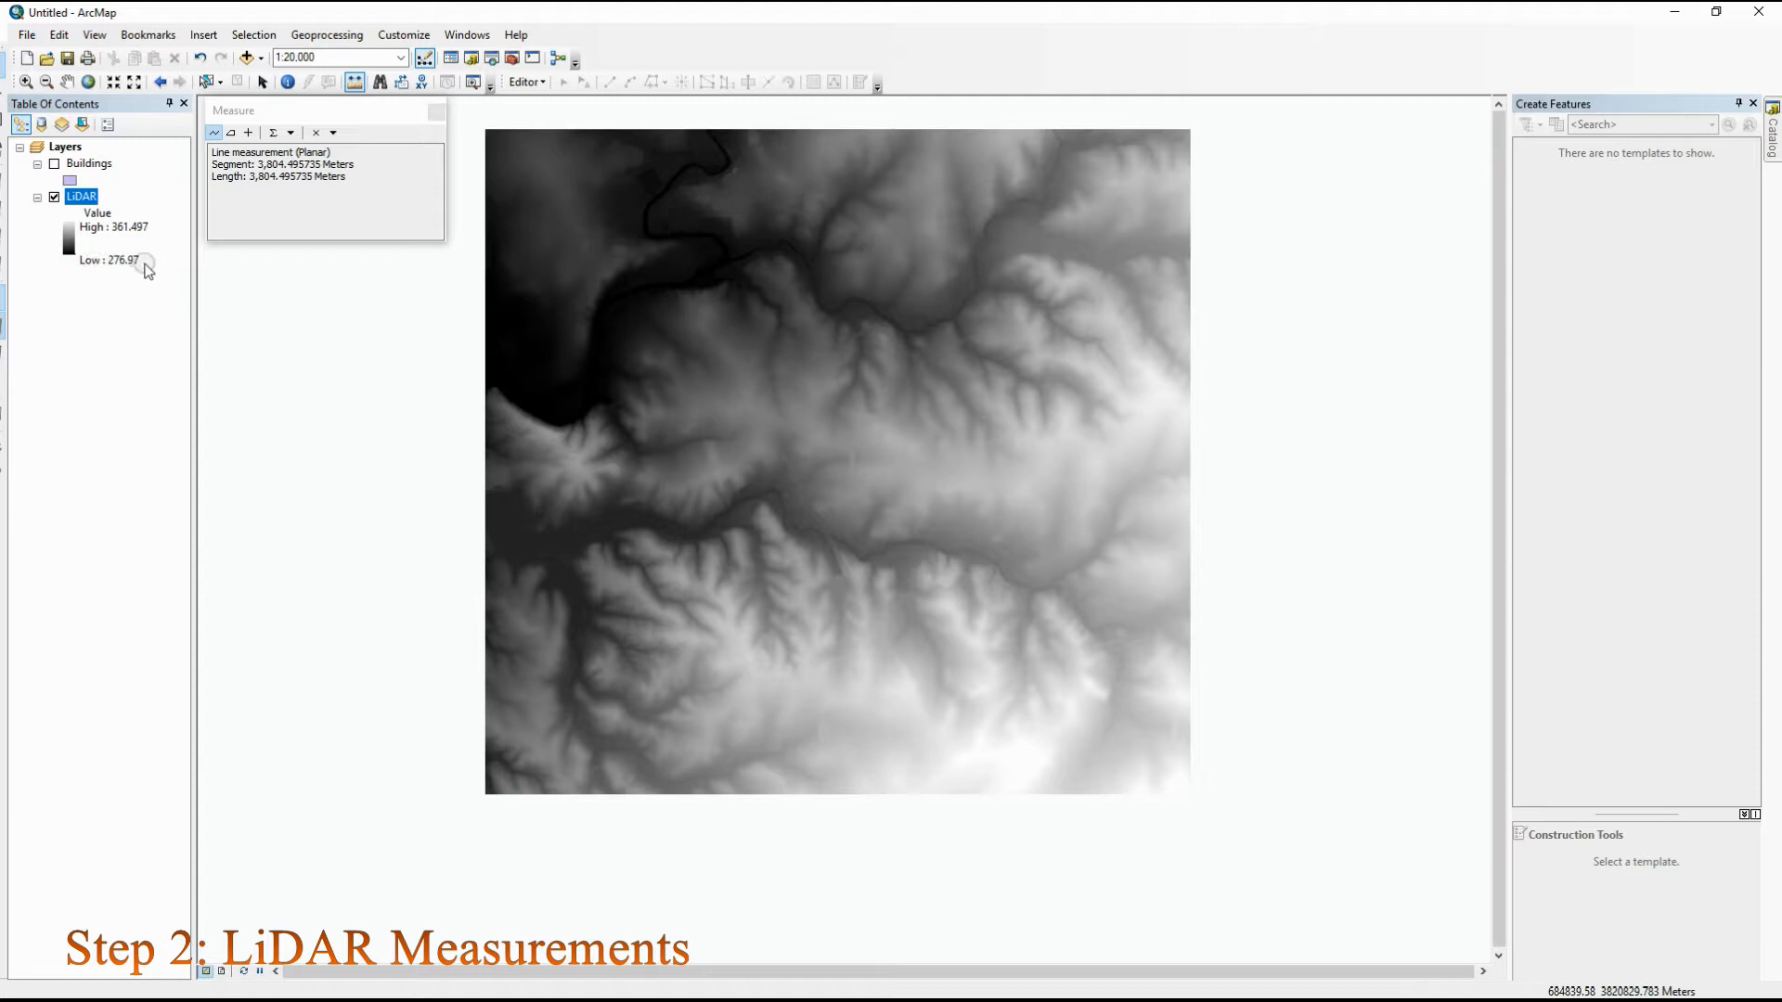
left_click(435, 112)
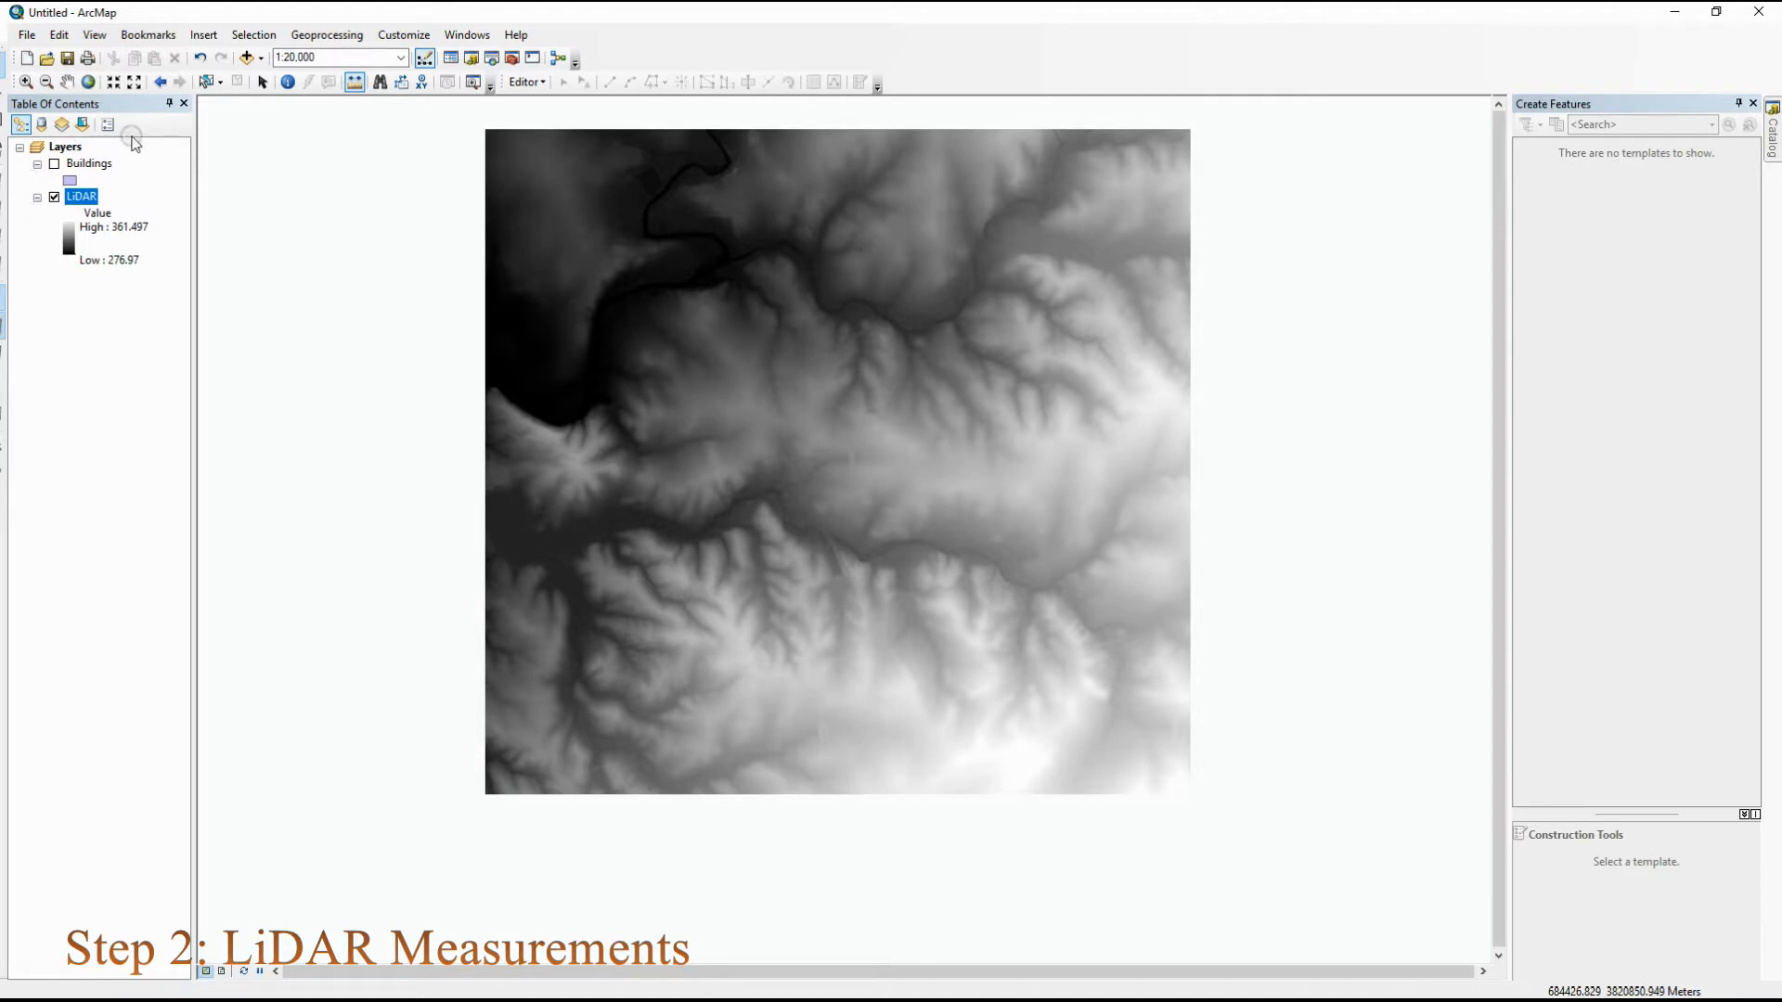
Hide the LiDAR layer, show the Buildings layer and zoom to the extent of the building footprints
left_click(54, 196)
left_click(54, 164)
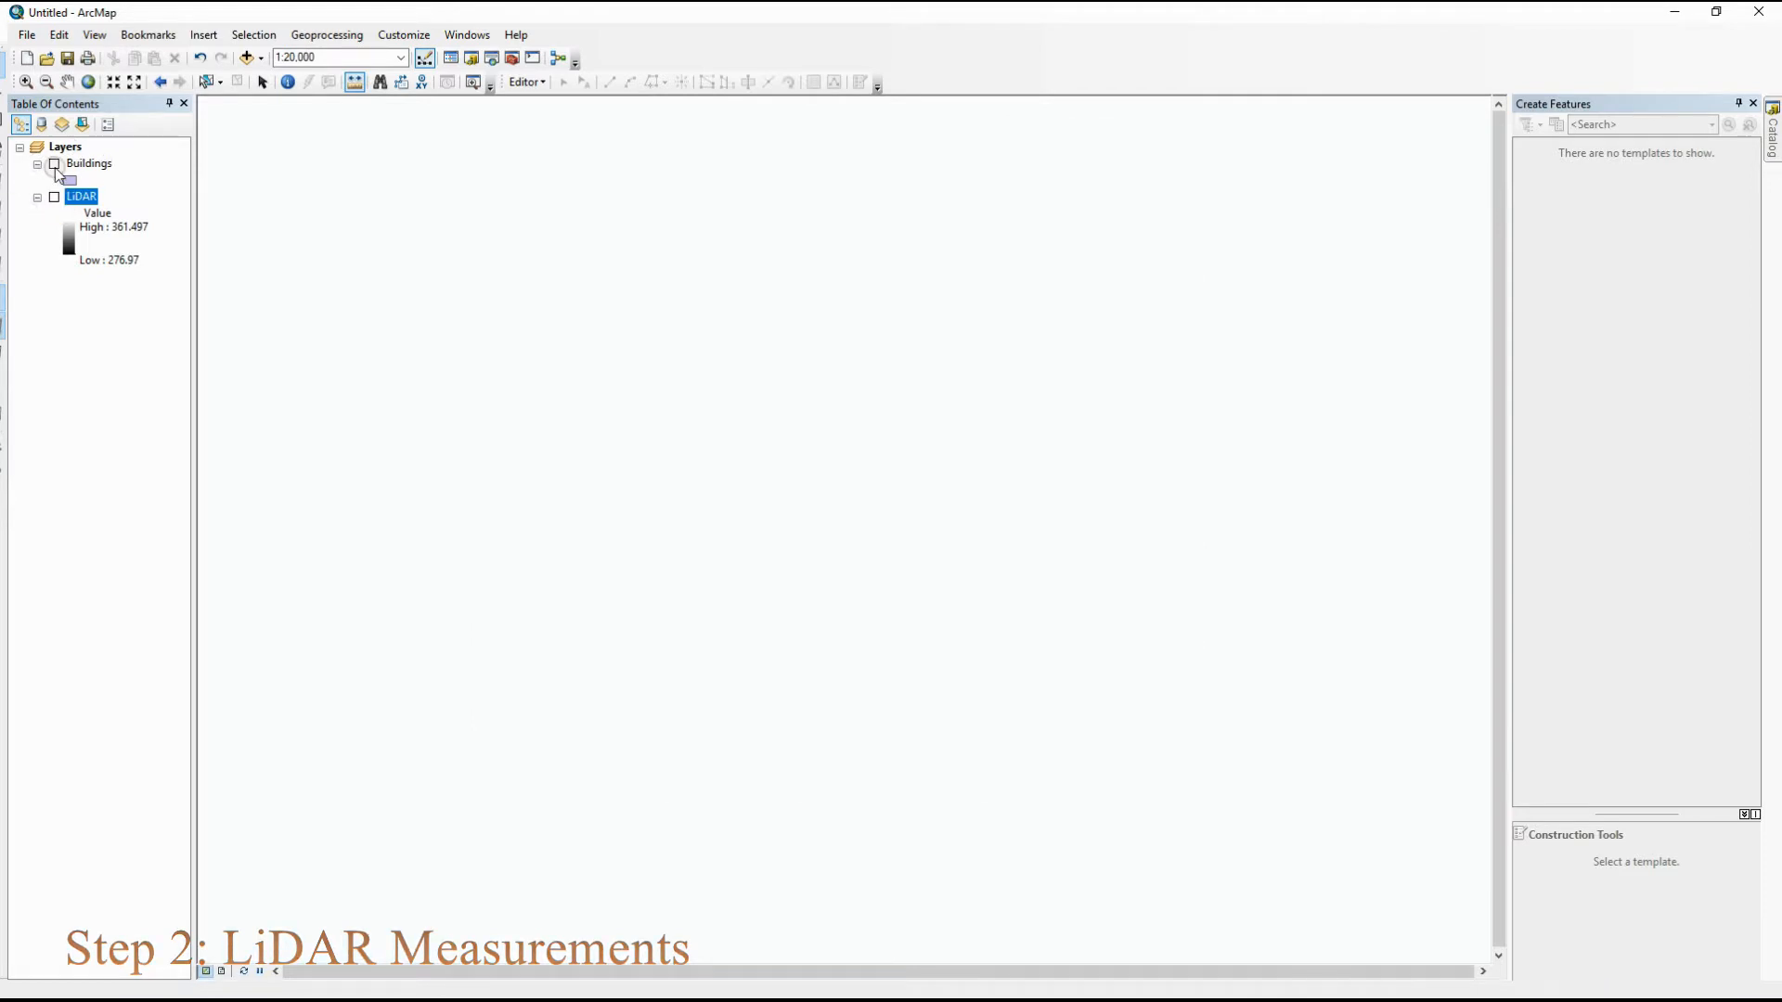
left_click(83, 165)
right_click(84, 165)
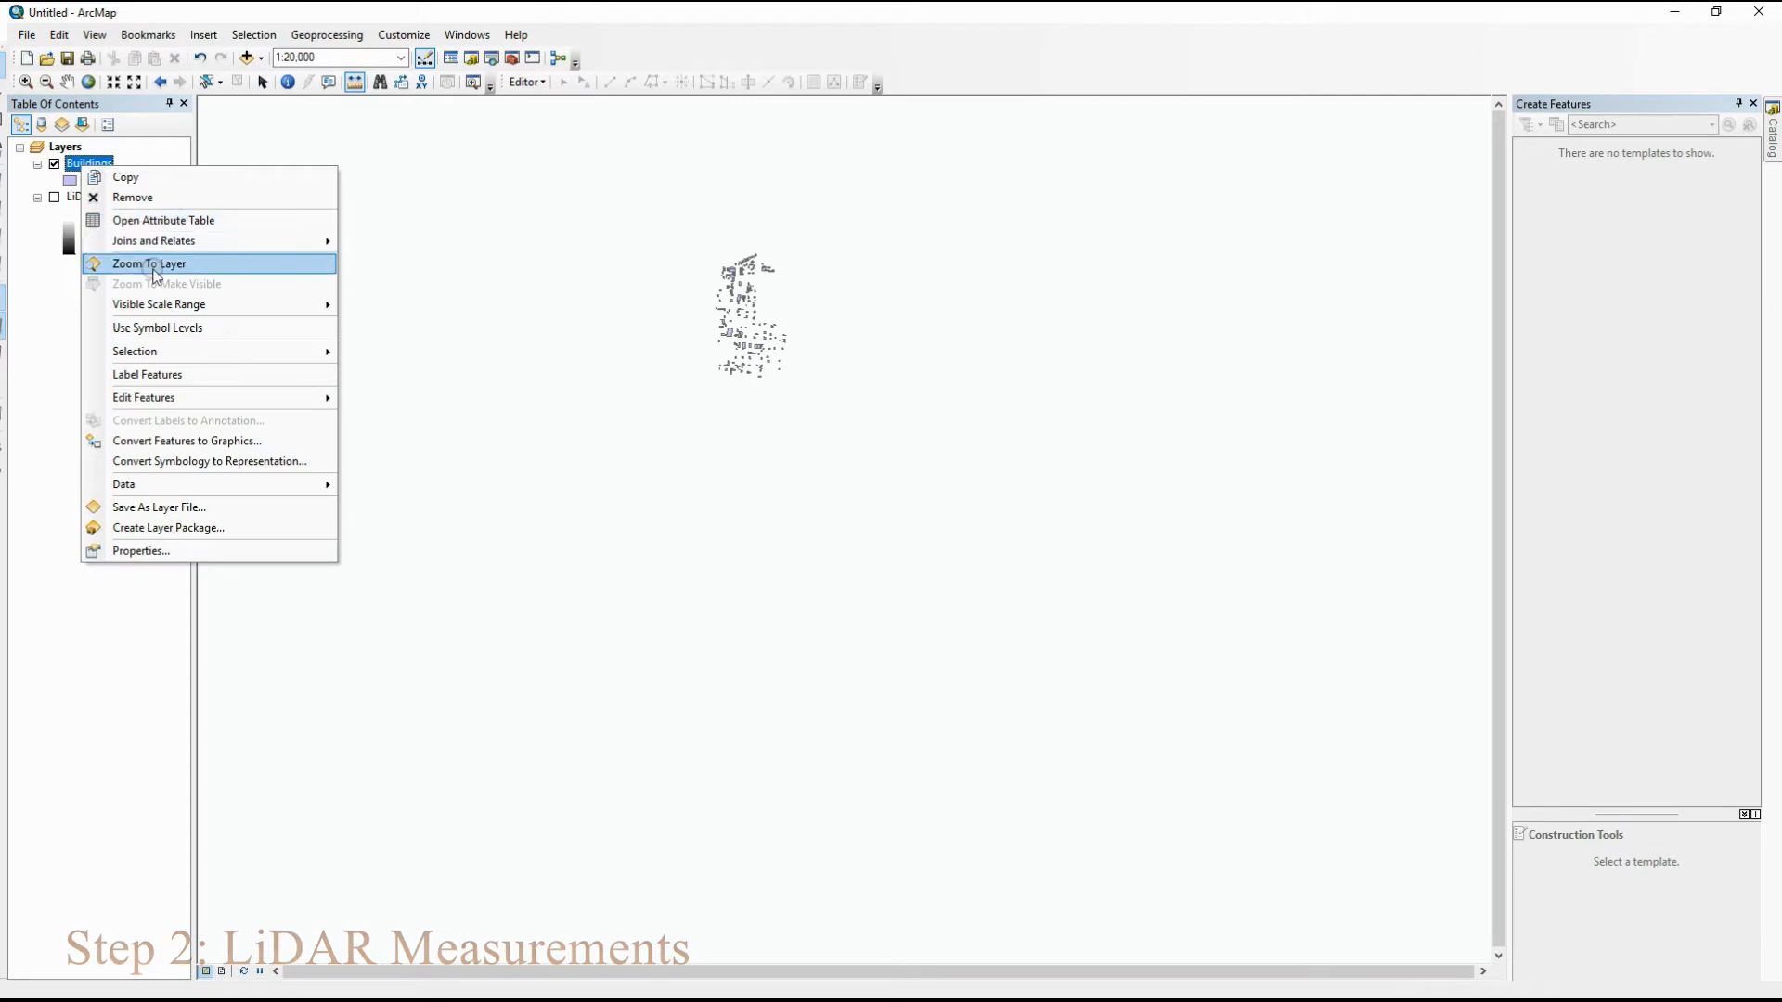
left_click(152, 265)
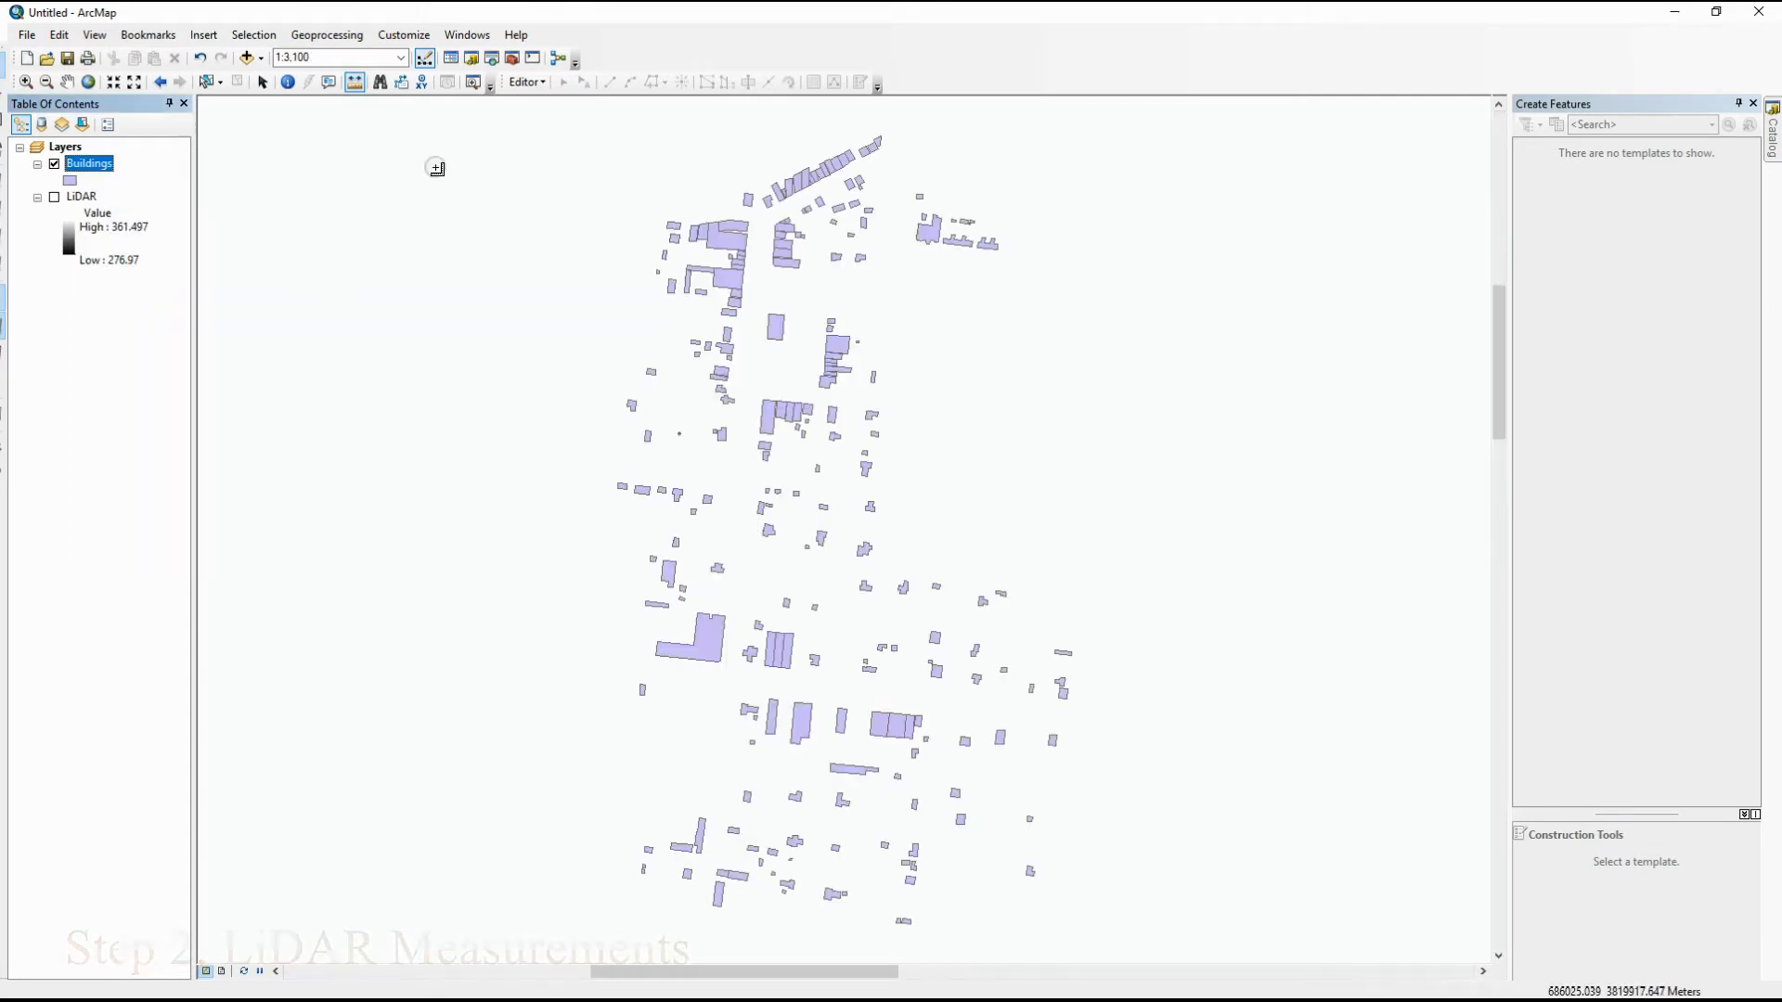
left_click(266, 85)
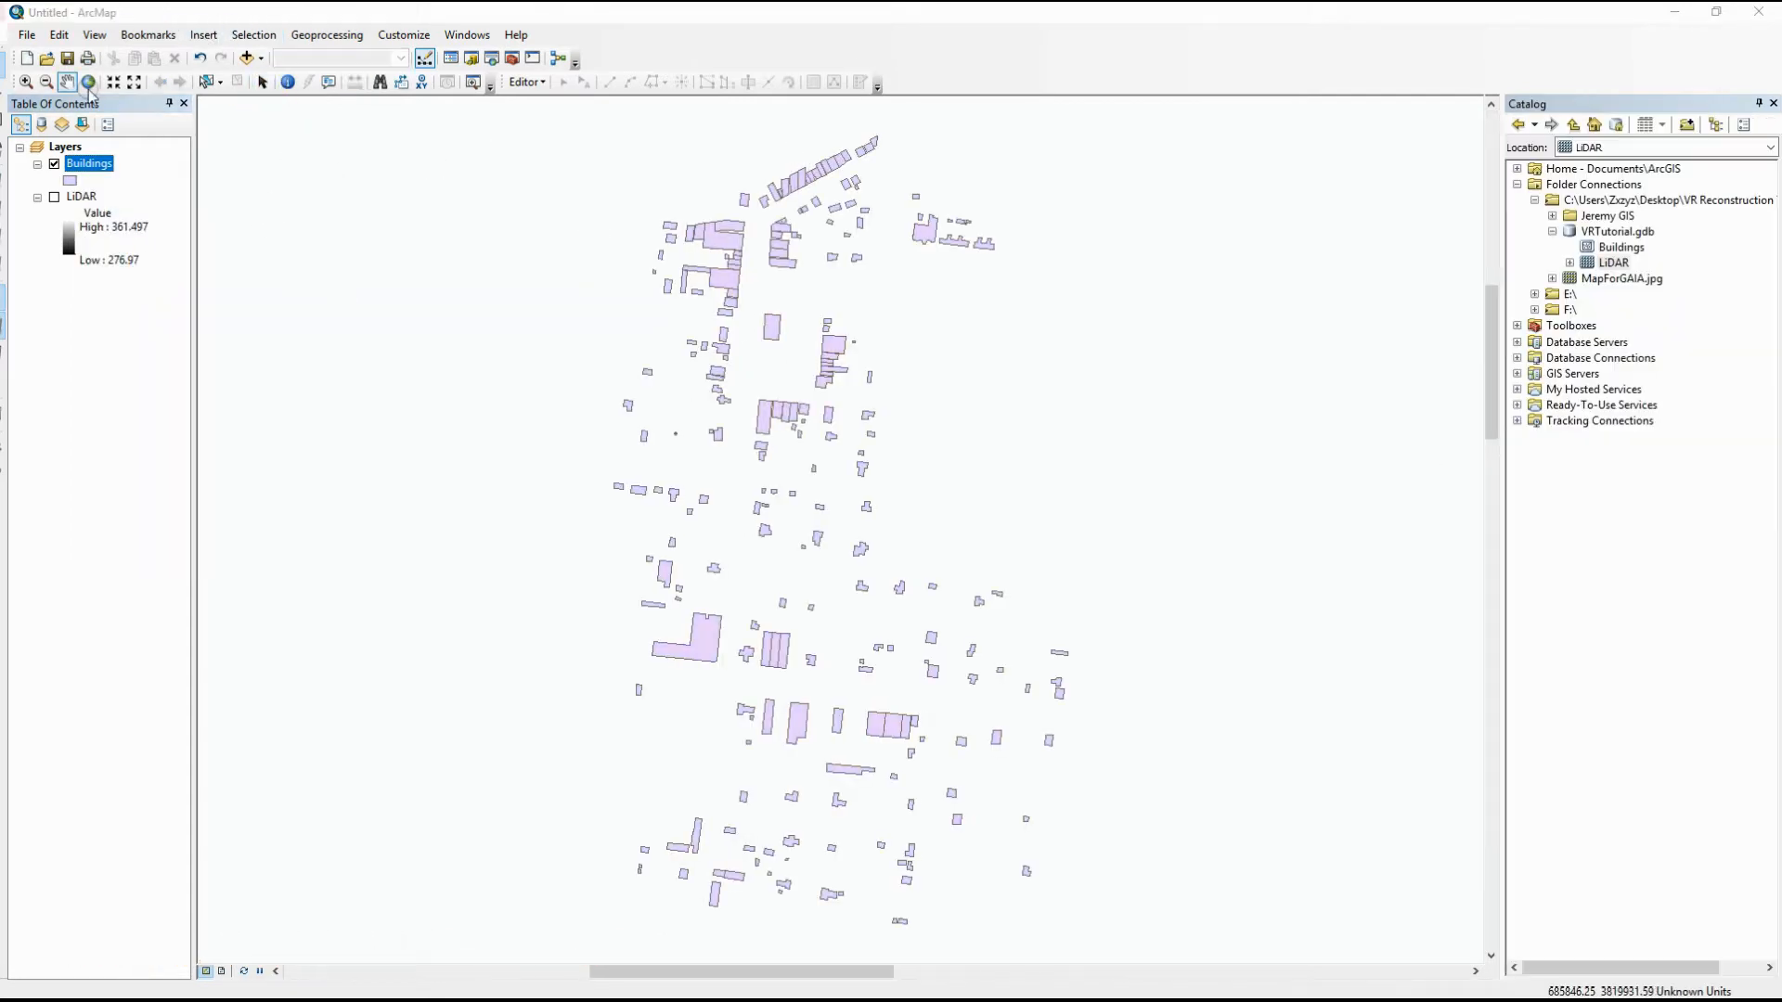
Start a data export of all Buildings features and choose VRTutorial.gdb as the output geodatabase
right_click(102, 167)
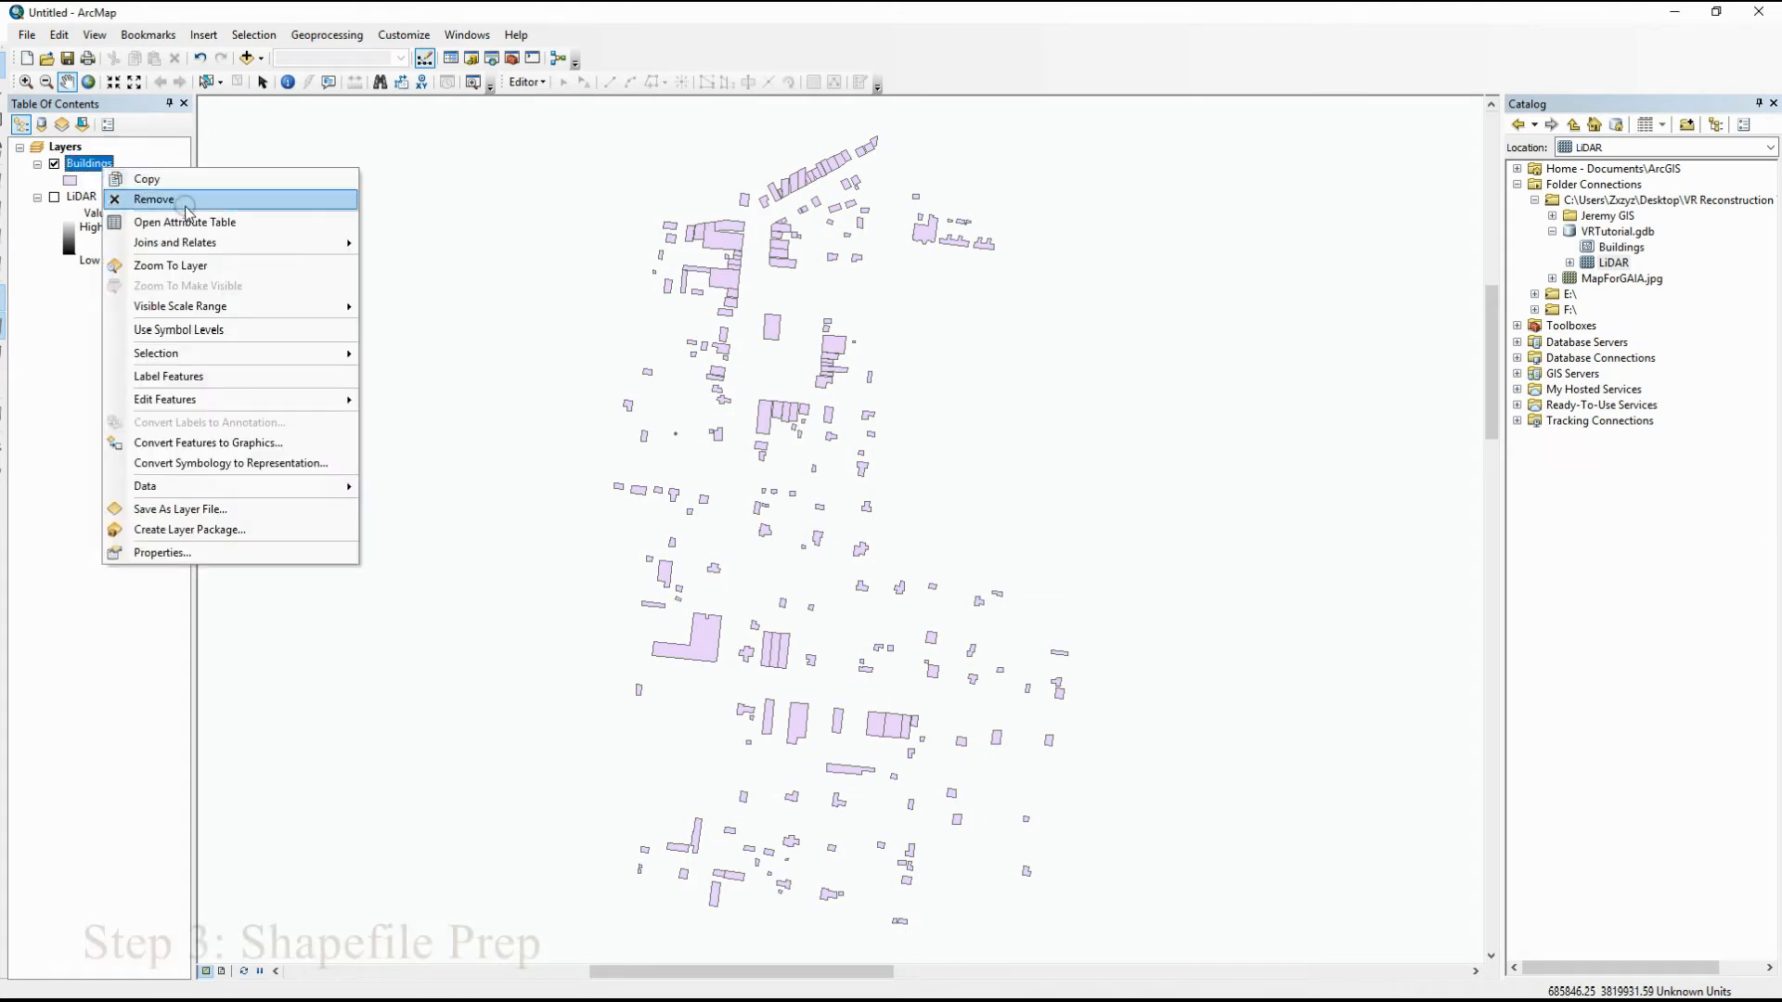
mouse_move(259, 486)
left_click(437, 505)
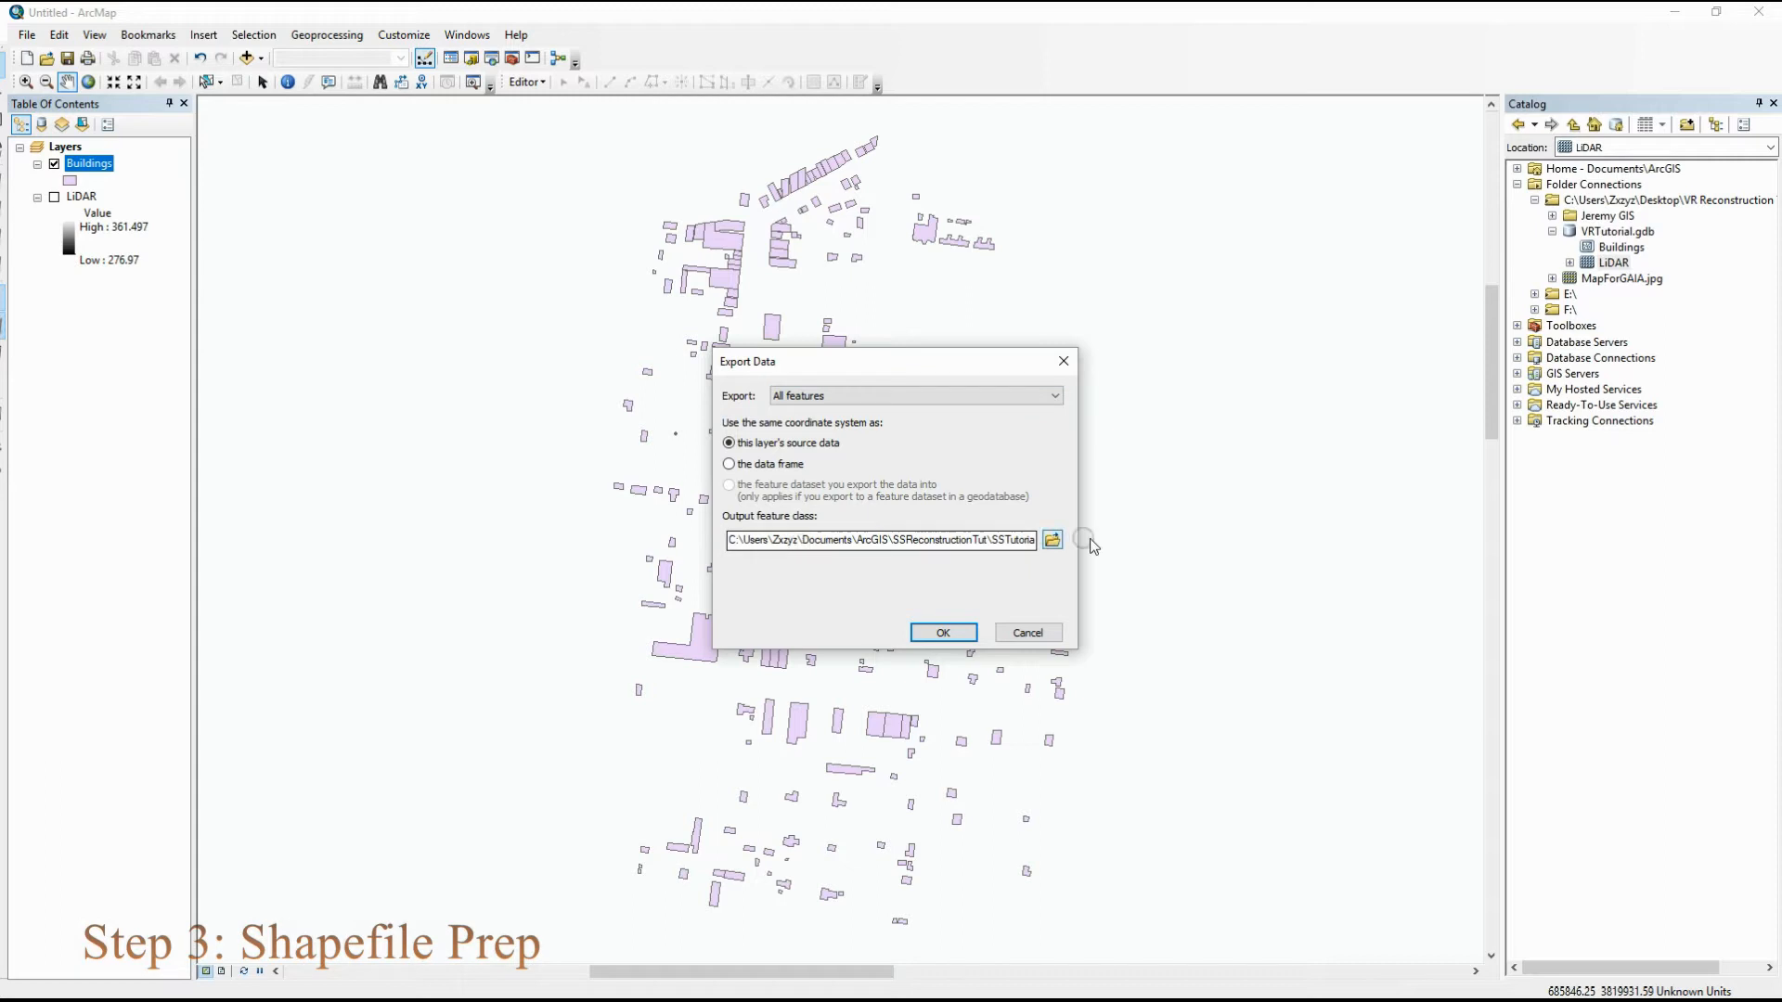
left_click(1052, 539)
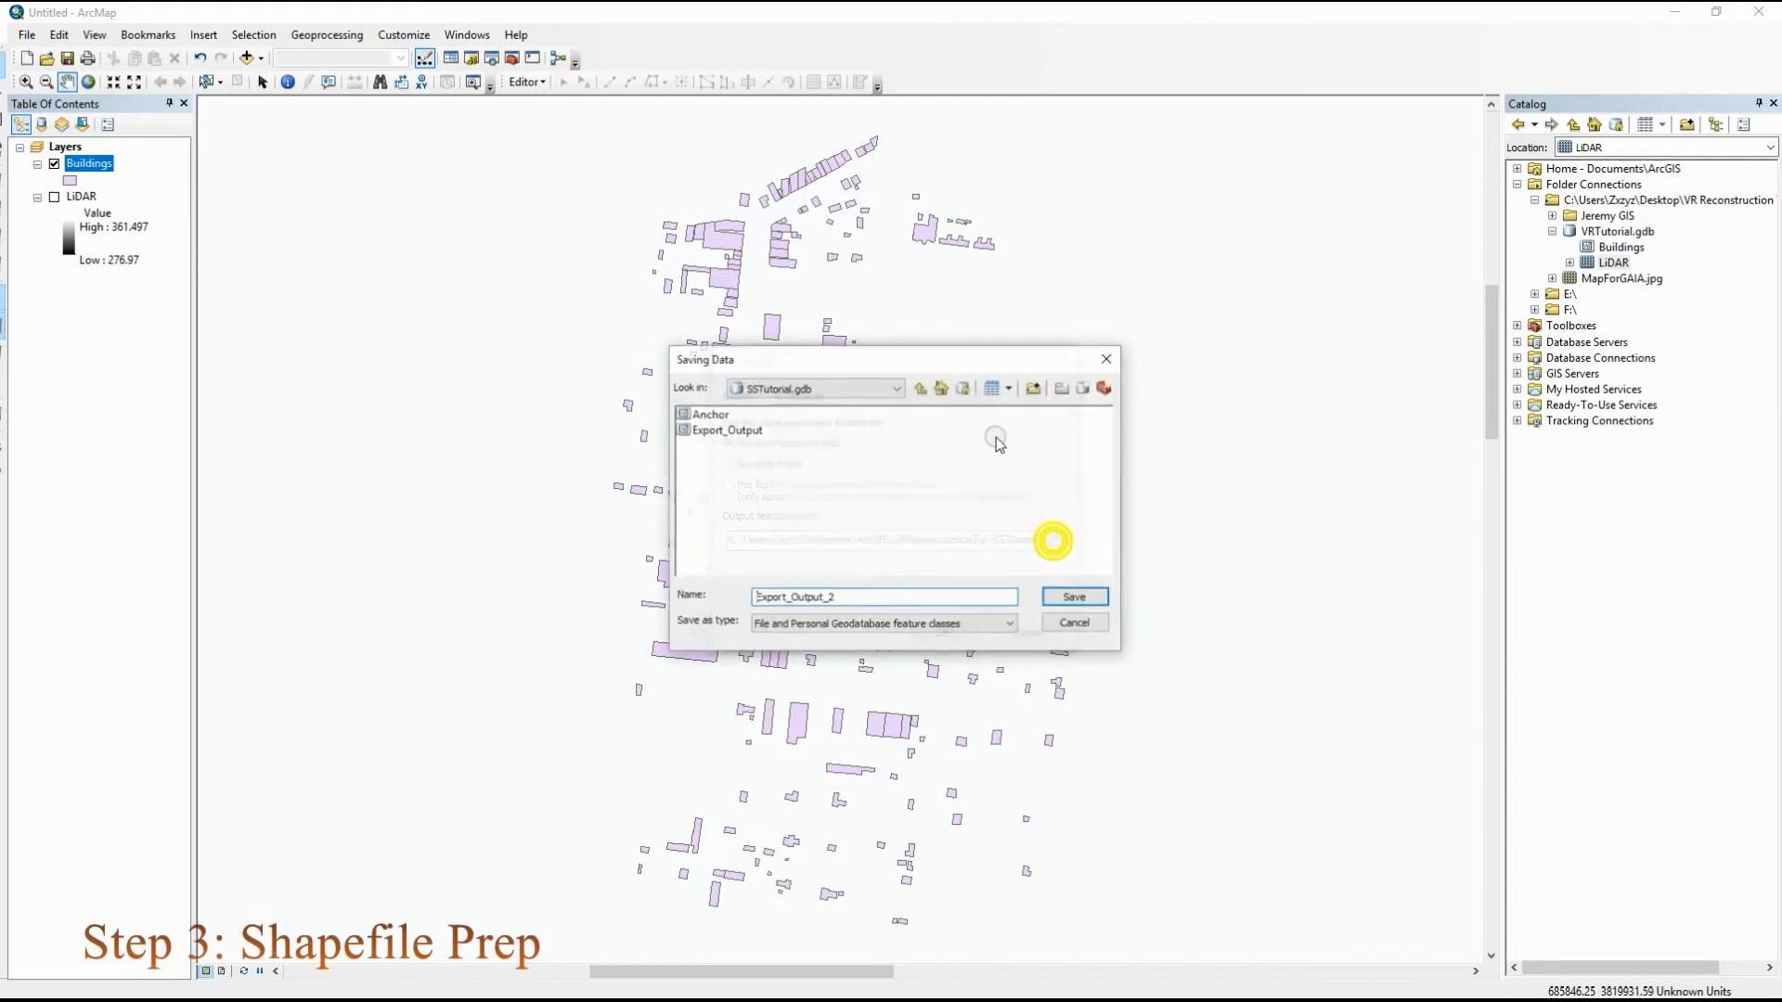
left_click(896, 388)
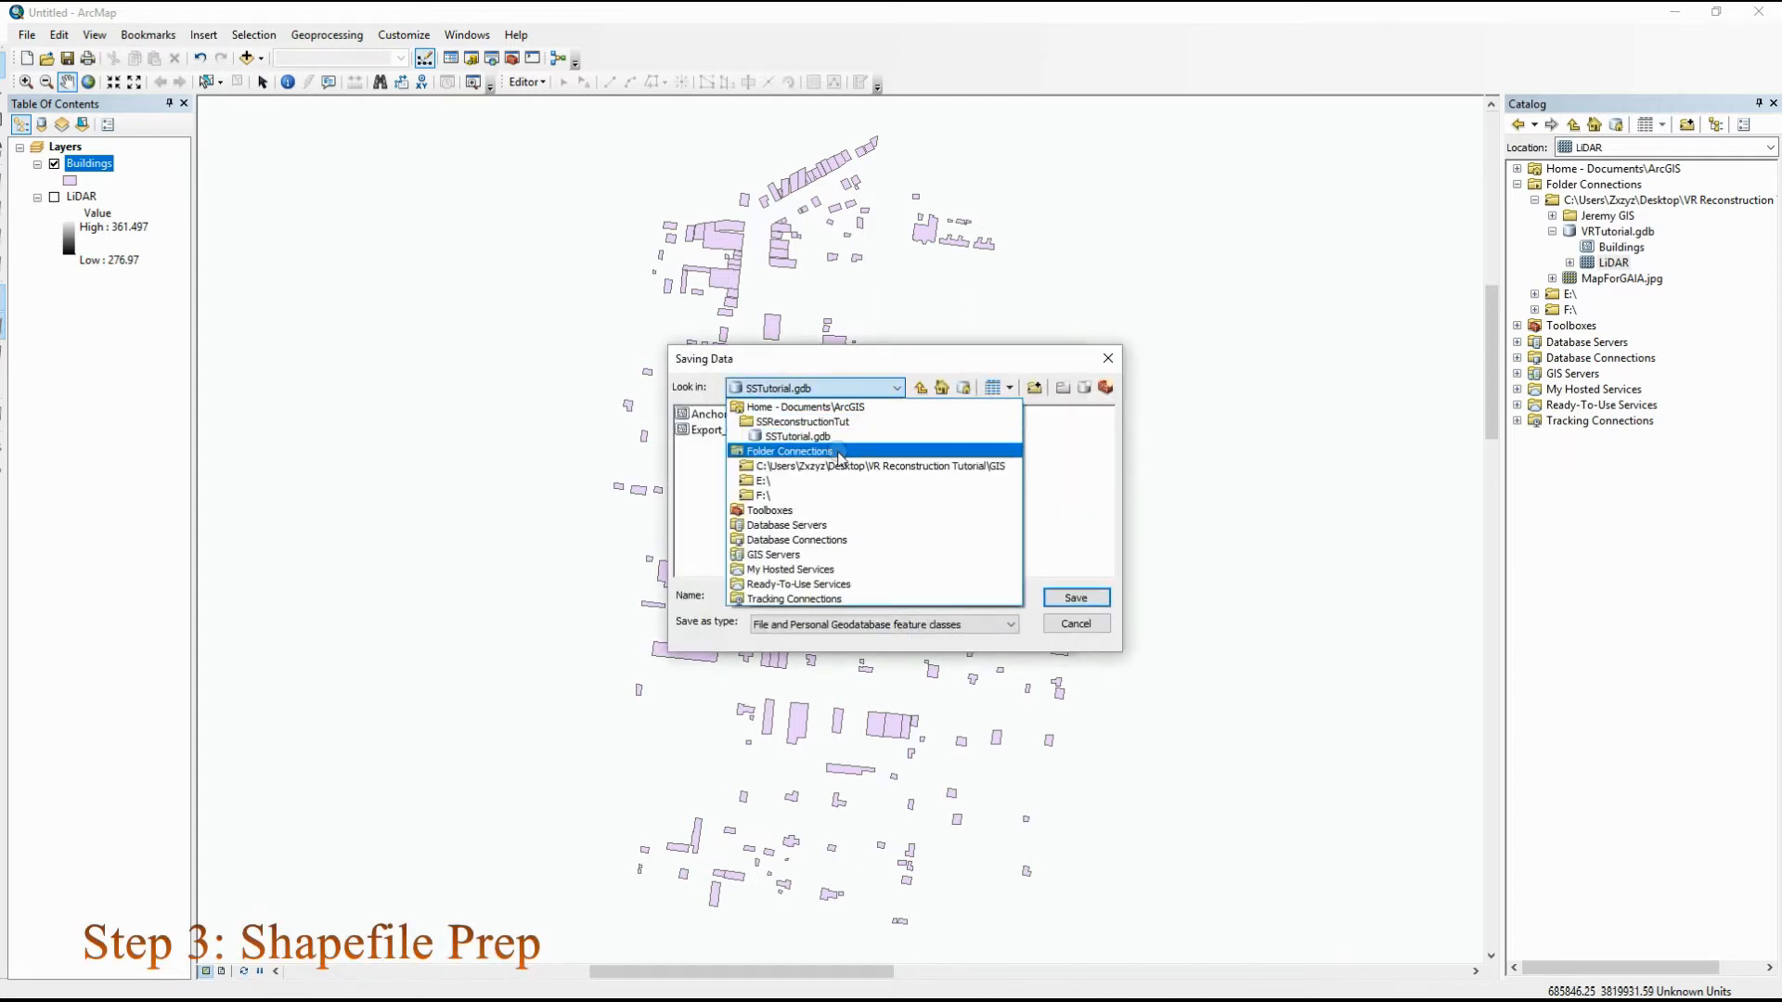
left_click(845, 466)
double_click(698, 429)
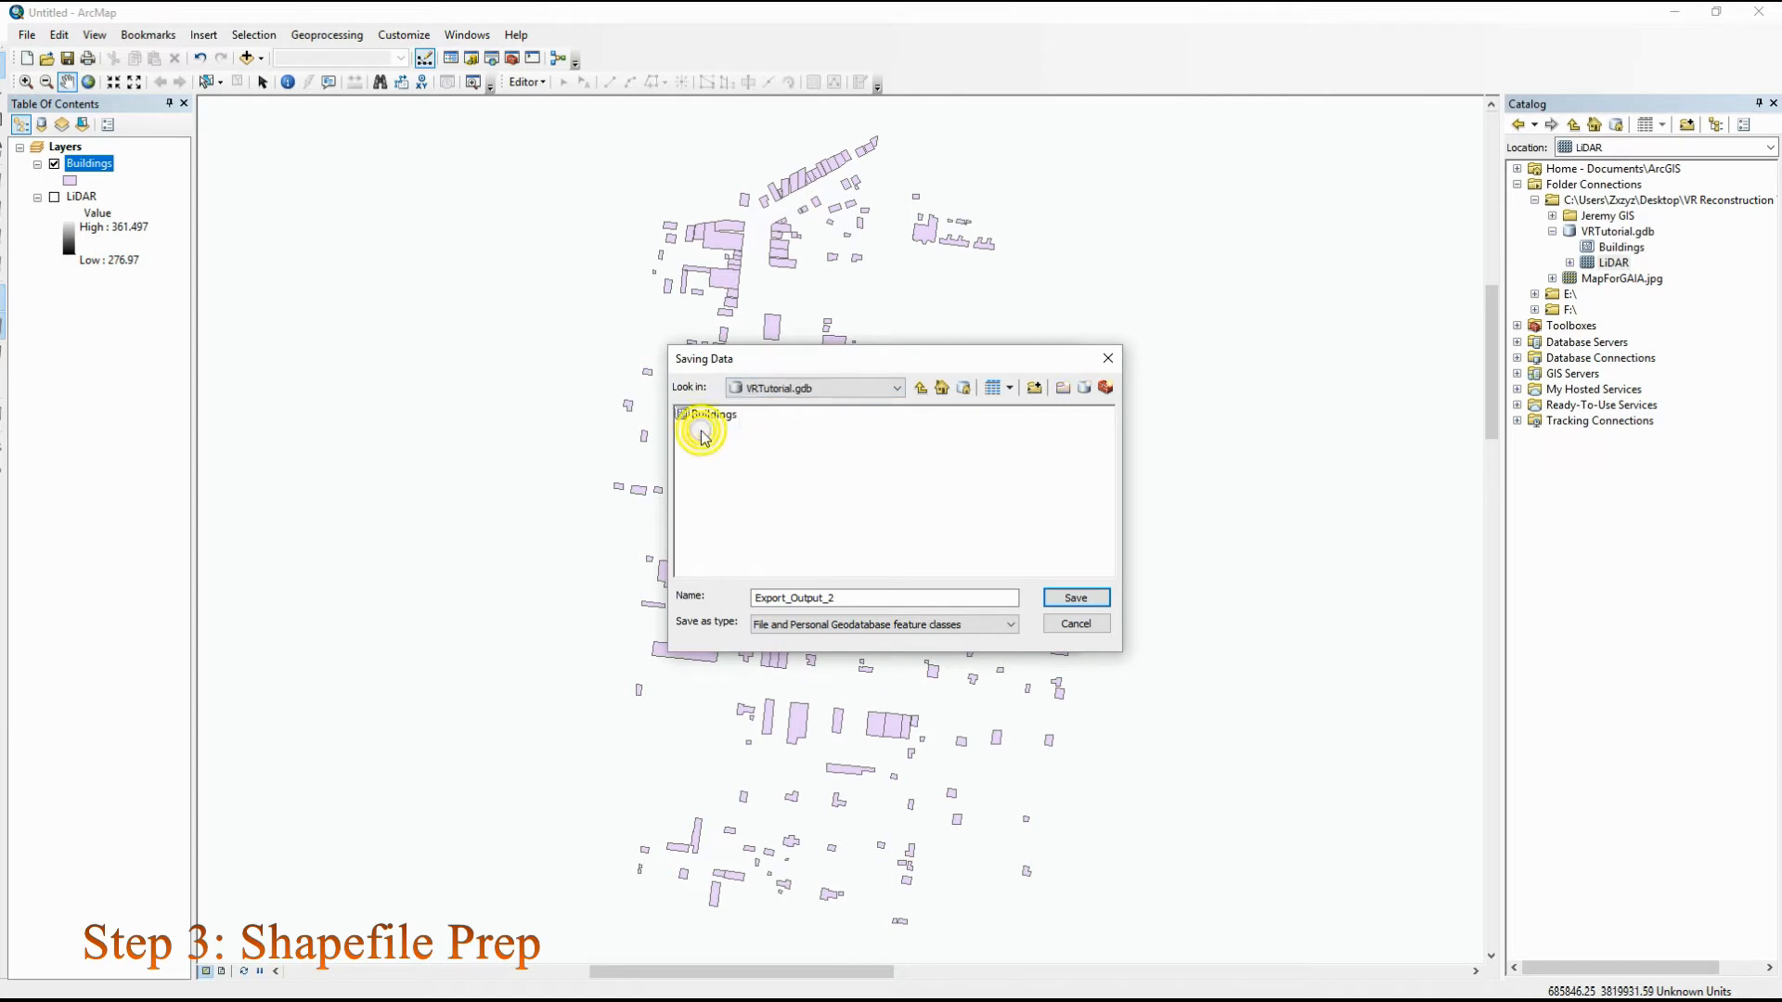
left_click(1076, 598)
Name the output feature class Anchor, run the export and add the exported layer to the map
left_click_drag(972, 548, 1332, 554)
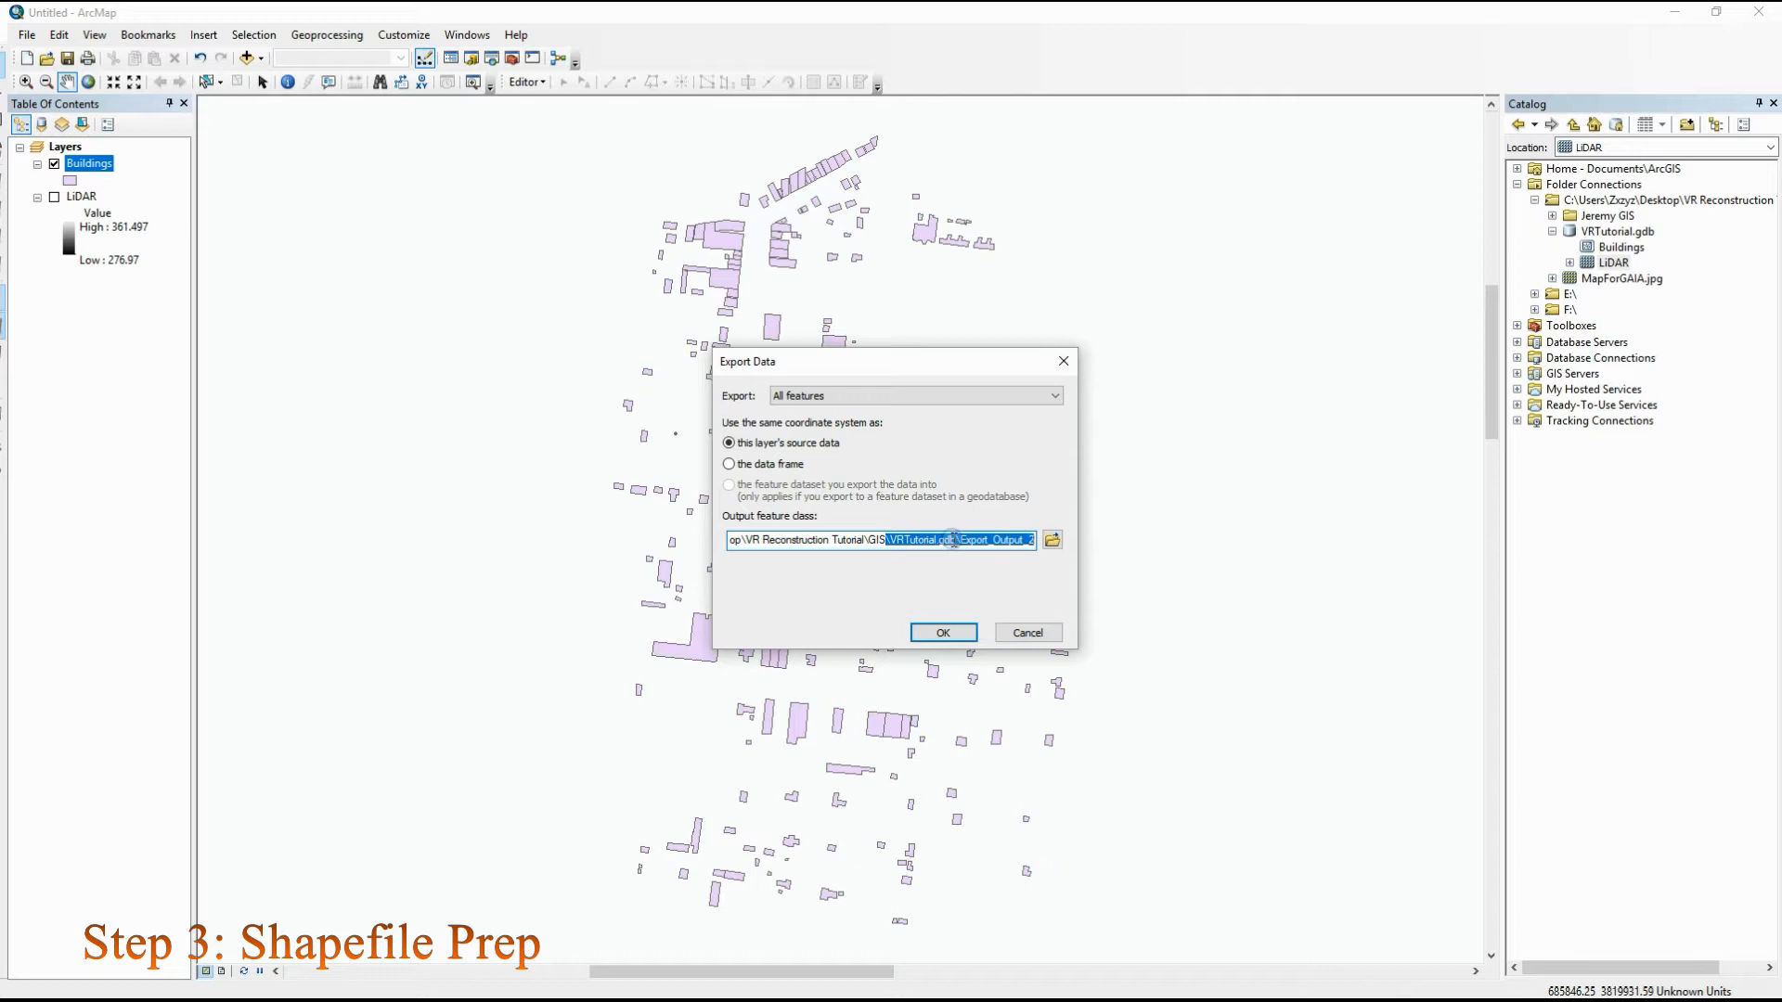
left_click_drag(957, 541, 1300, 547)
key("Right")
key("BackSpace")
key("BackSpace")
key("BackSpace")
key("BackSpace")
key("BackSpace")
key("BackSpace")
key("BackSpace")
key("BackSpace")
key("BackSpace")
key("BackSpace")
key("BackSpace")
key("BackSpace")
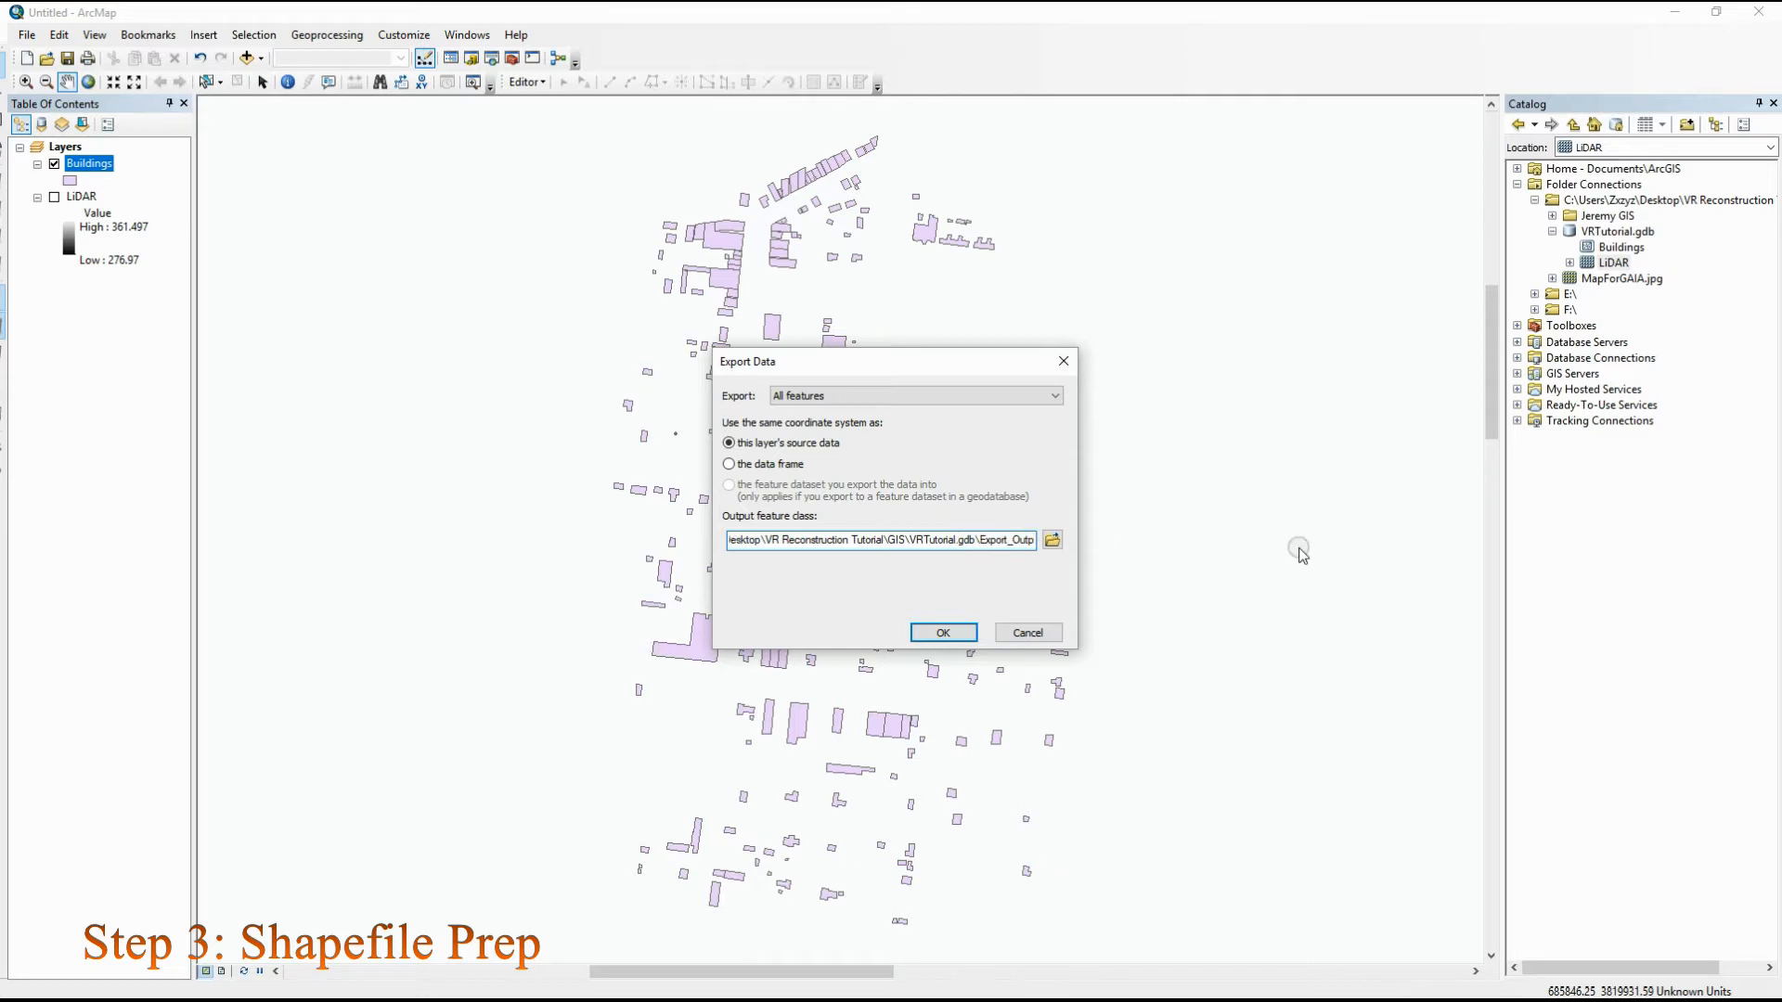
key("BackSpace")
key("BackSpace")
key("BackSpace")
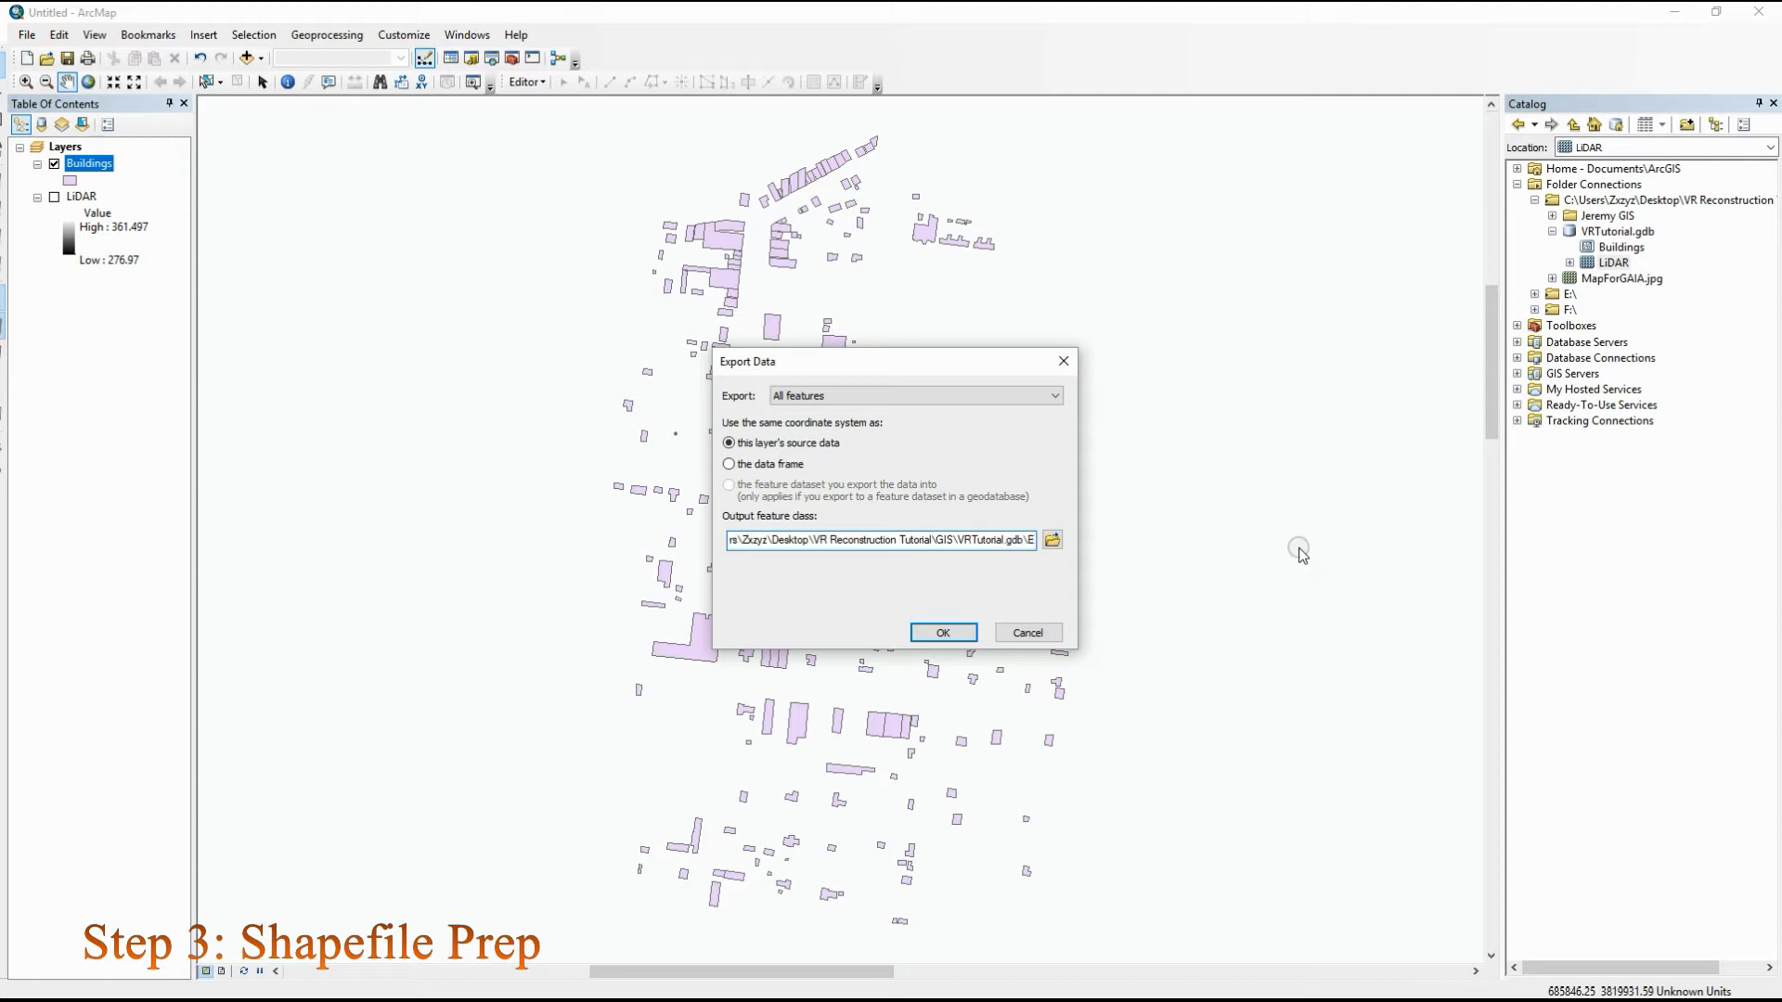
type("Anchor")
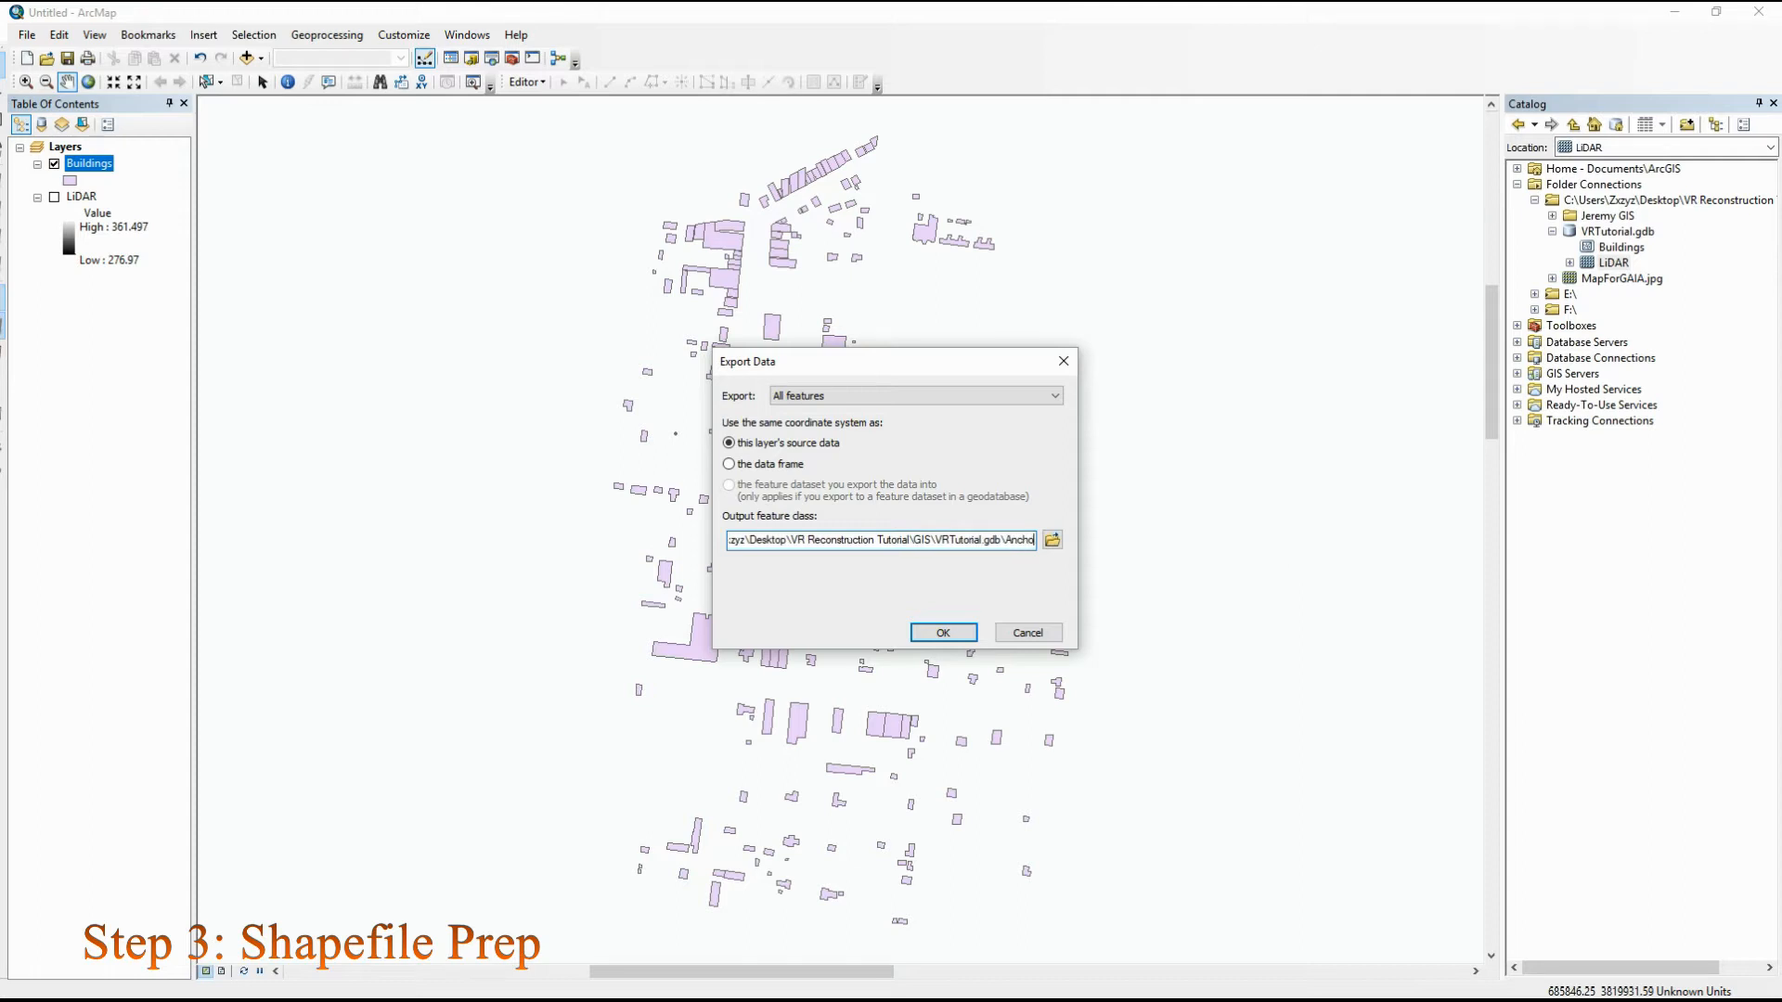
left_click(943, 632)
left_click(956, 575)
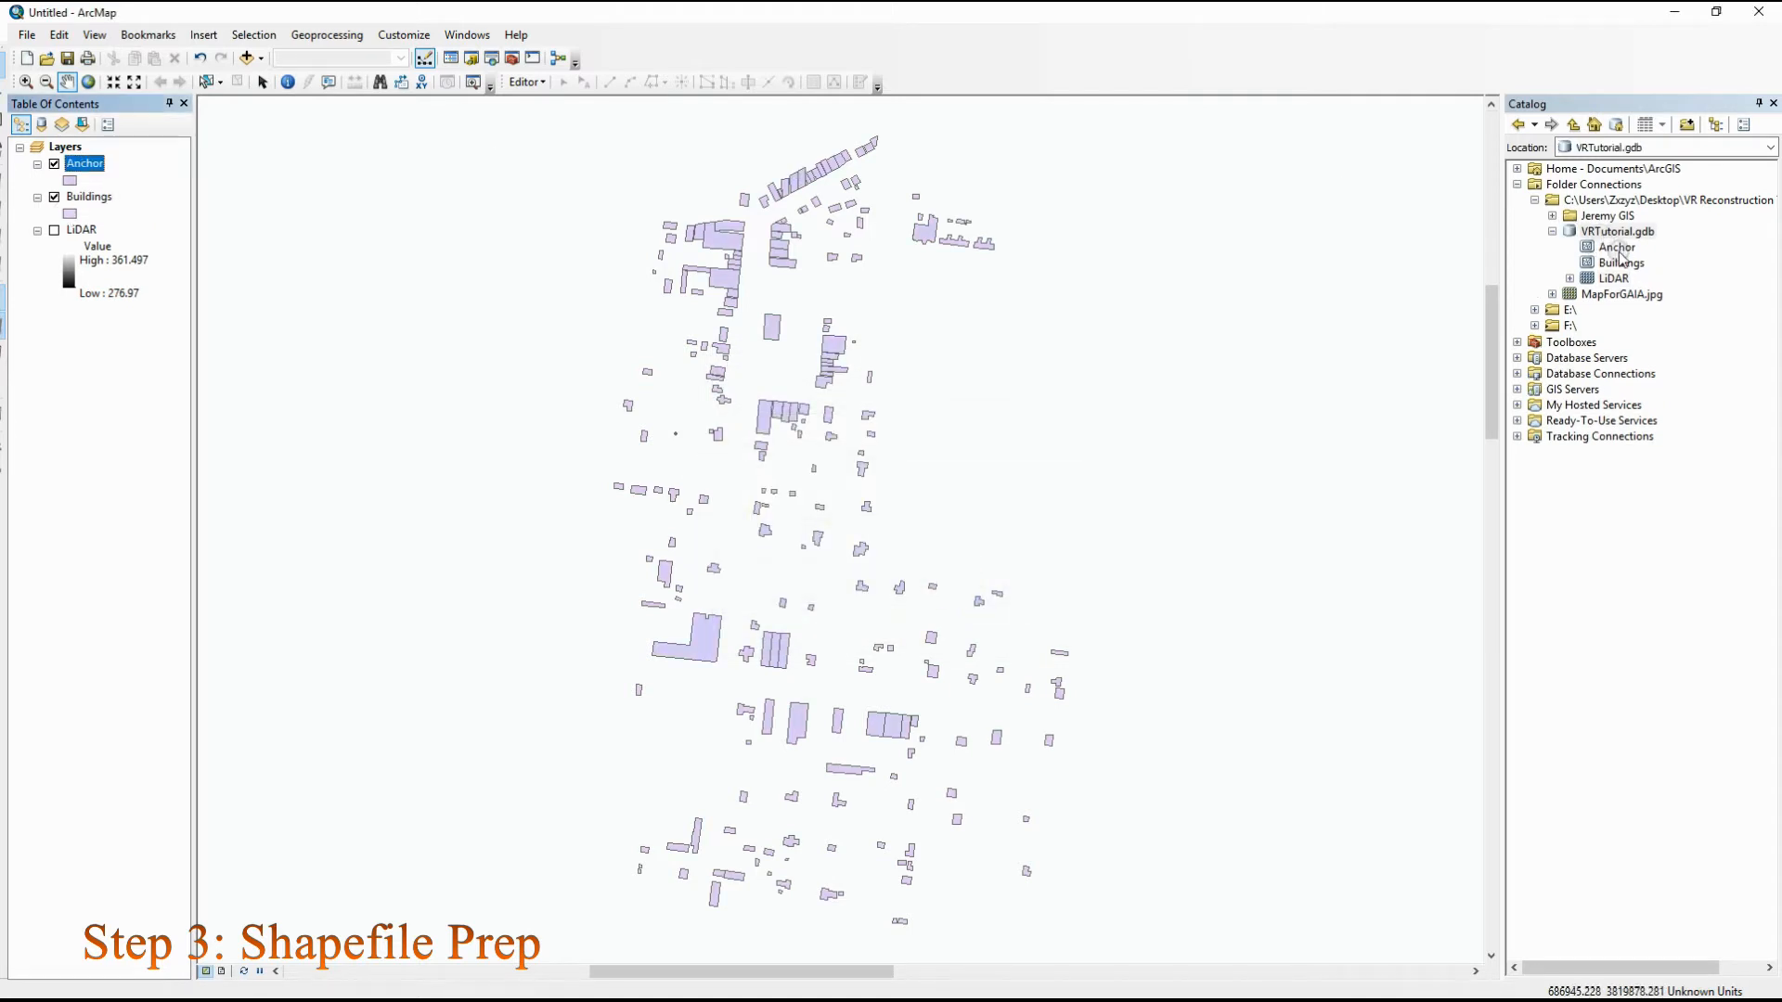
Move the Buildings layer above the Anchor layer in the layer order and leave Buildings visible
left_click(54, 198)
left_click(54, 197)
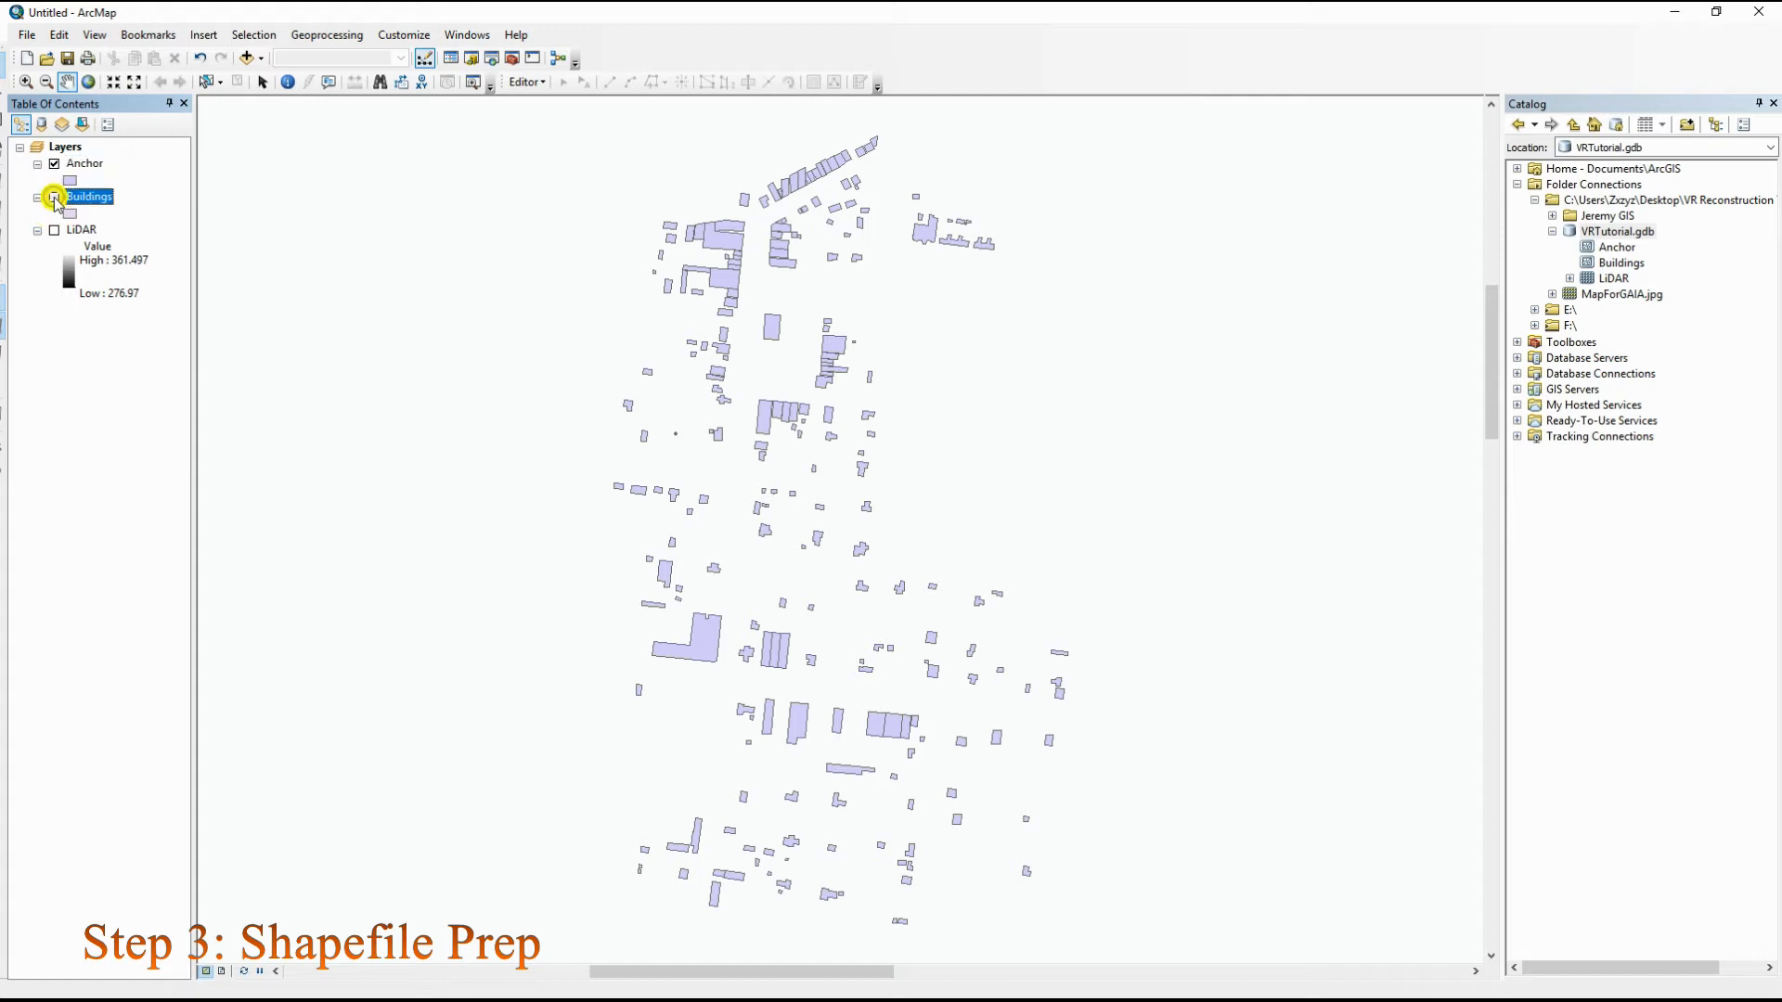
left_click_drag(74, 194, 74, 162)
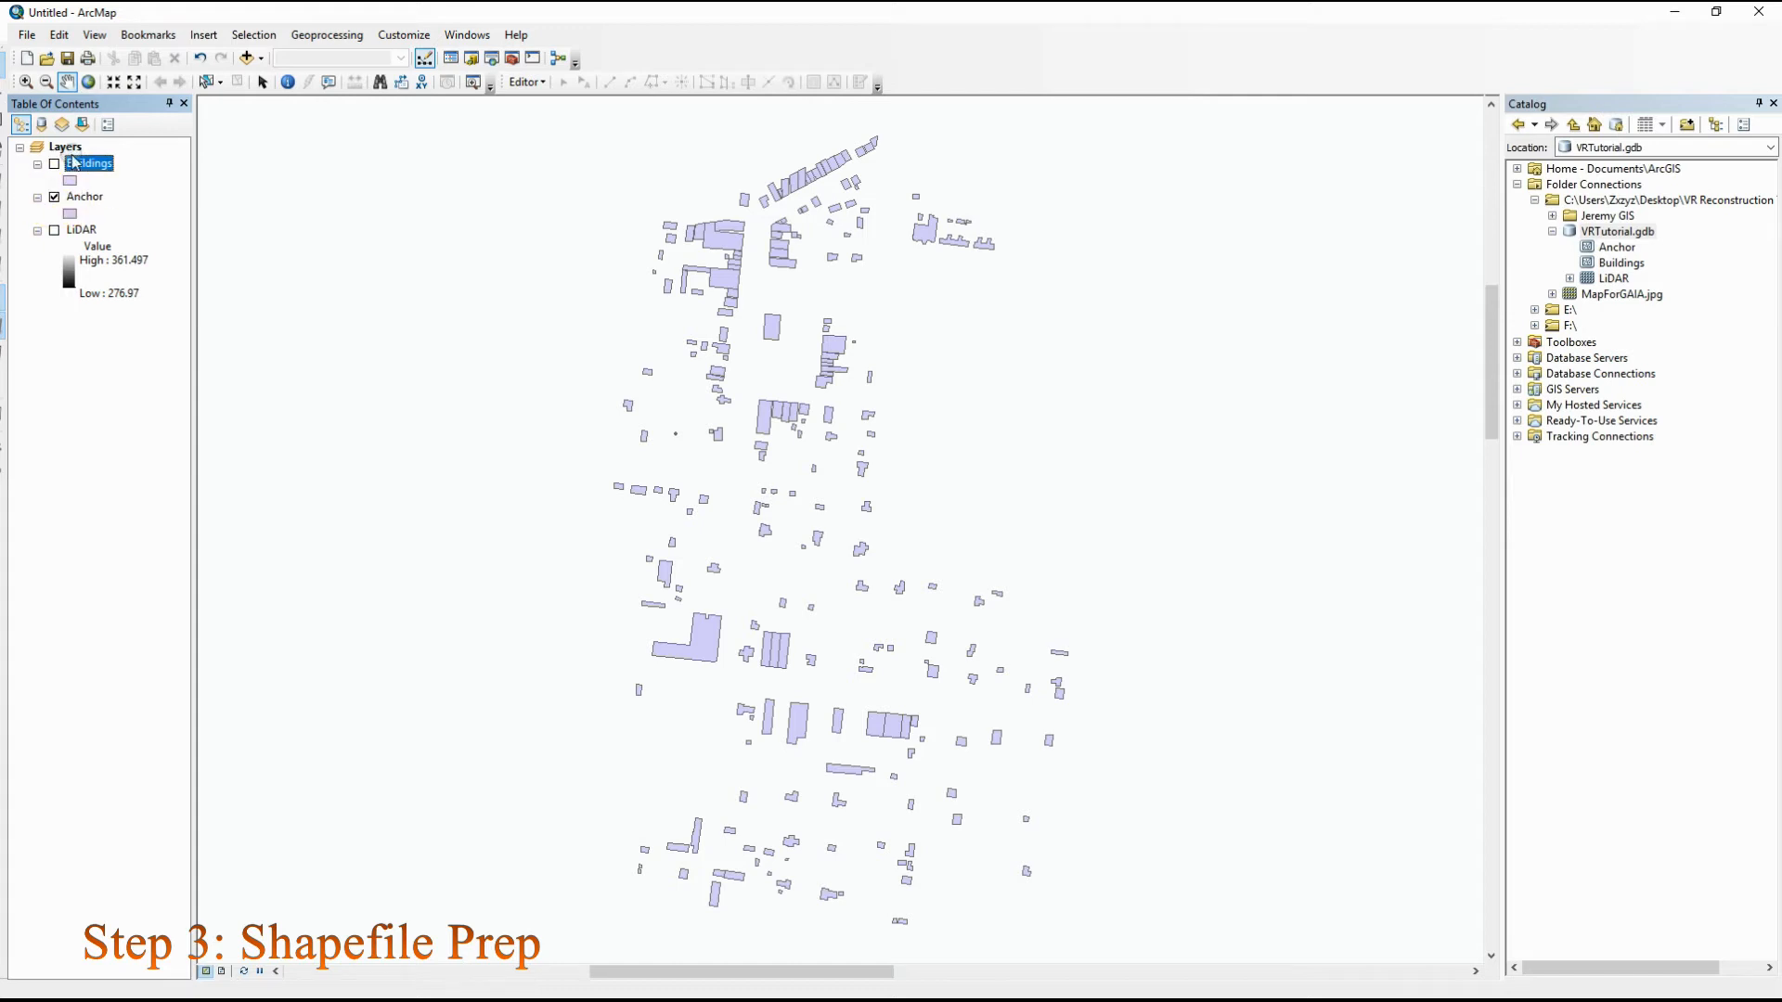
left_click(53, 165)
Change the Anchor layer's fill symbol to the yellow Sun style
left_click(74, 217)
left_click(857, 401)
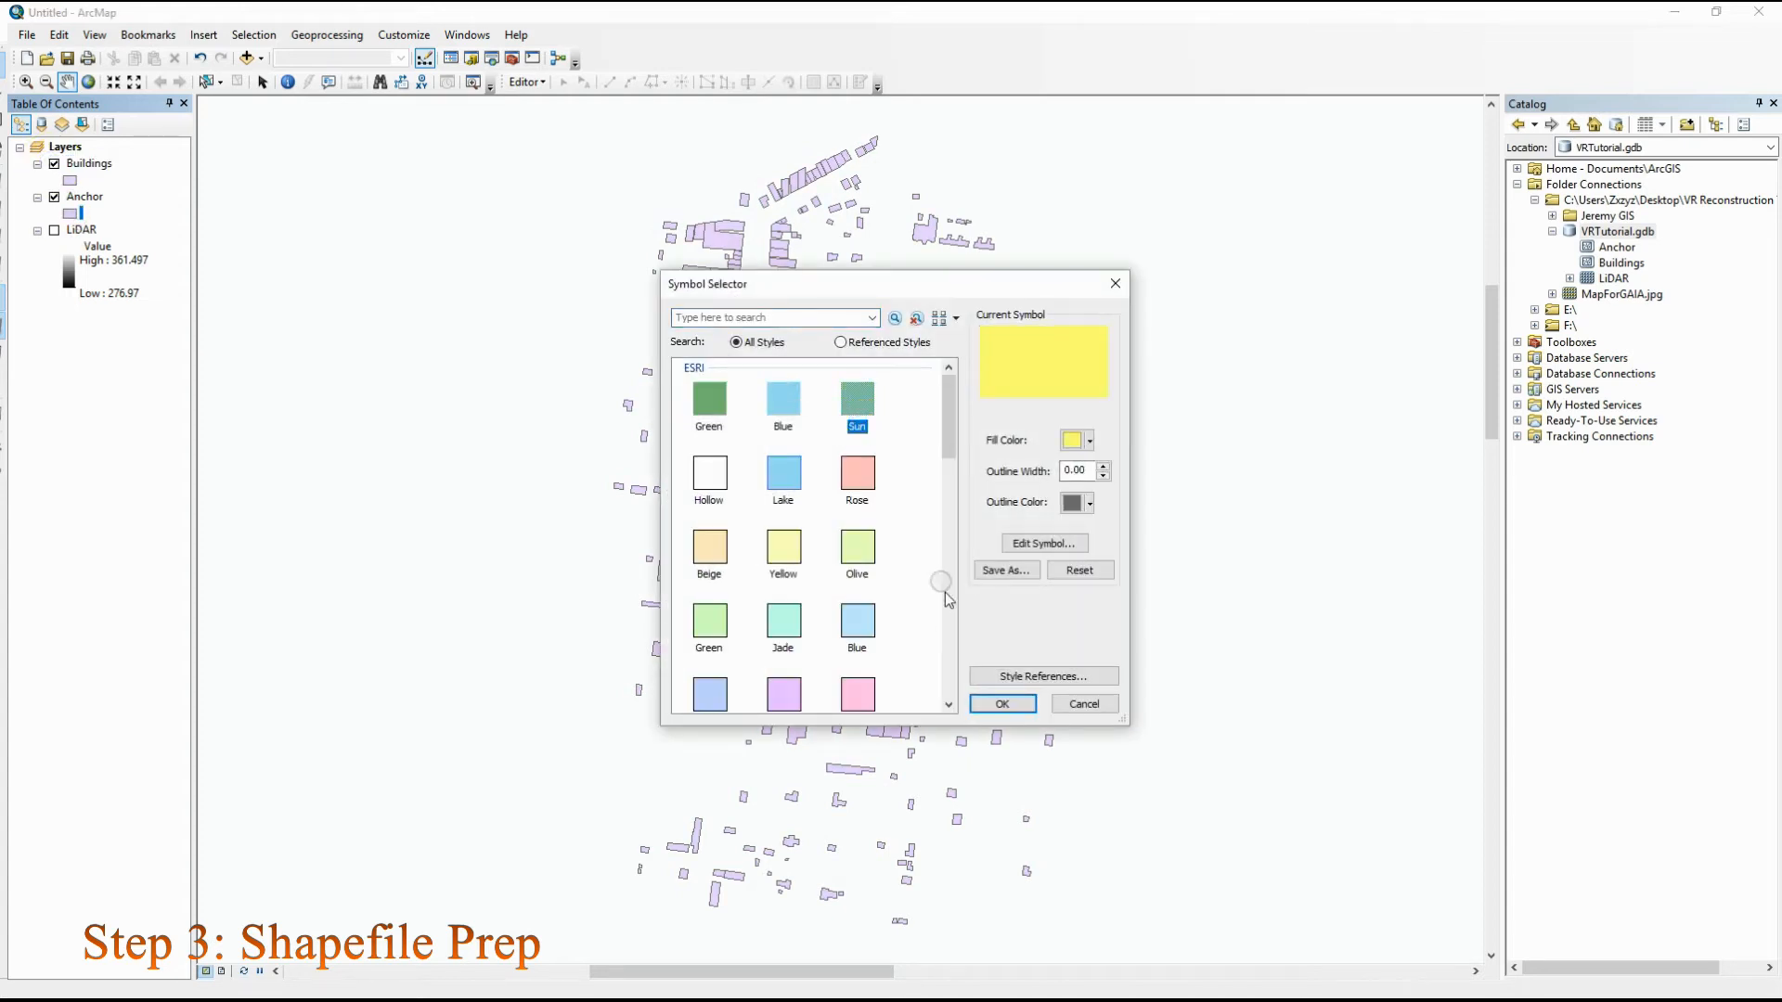
left_click(1002, 703)
Toggle the Buildings layer off and on to compare it with the yellow Anchor copy, and hide the Anchor layer
left_click(54, 164)
left_click(54, 164)
left_click(54, 165)
left_click(54, 164)
left_click(54, 197)
Start a data export of all features in the Buildings layer and clear the default feature class name from the VRTutorial.gdb output path
right_click(87, 158)
mouse_move(263, 484)
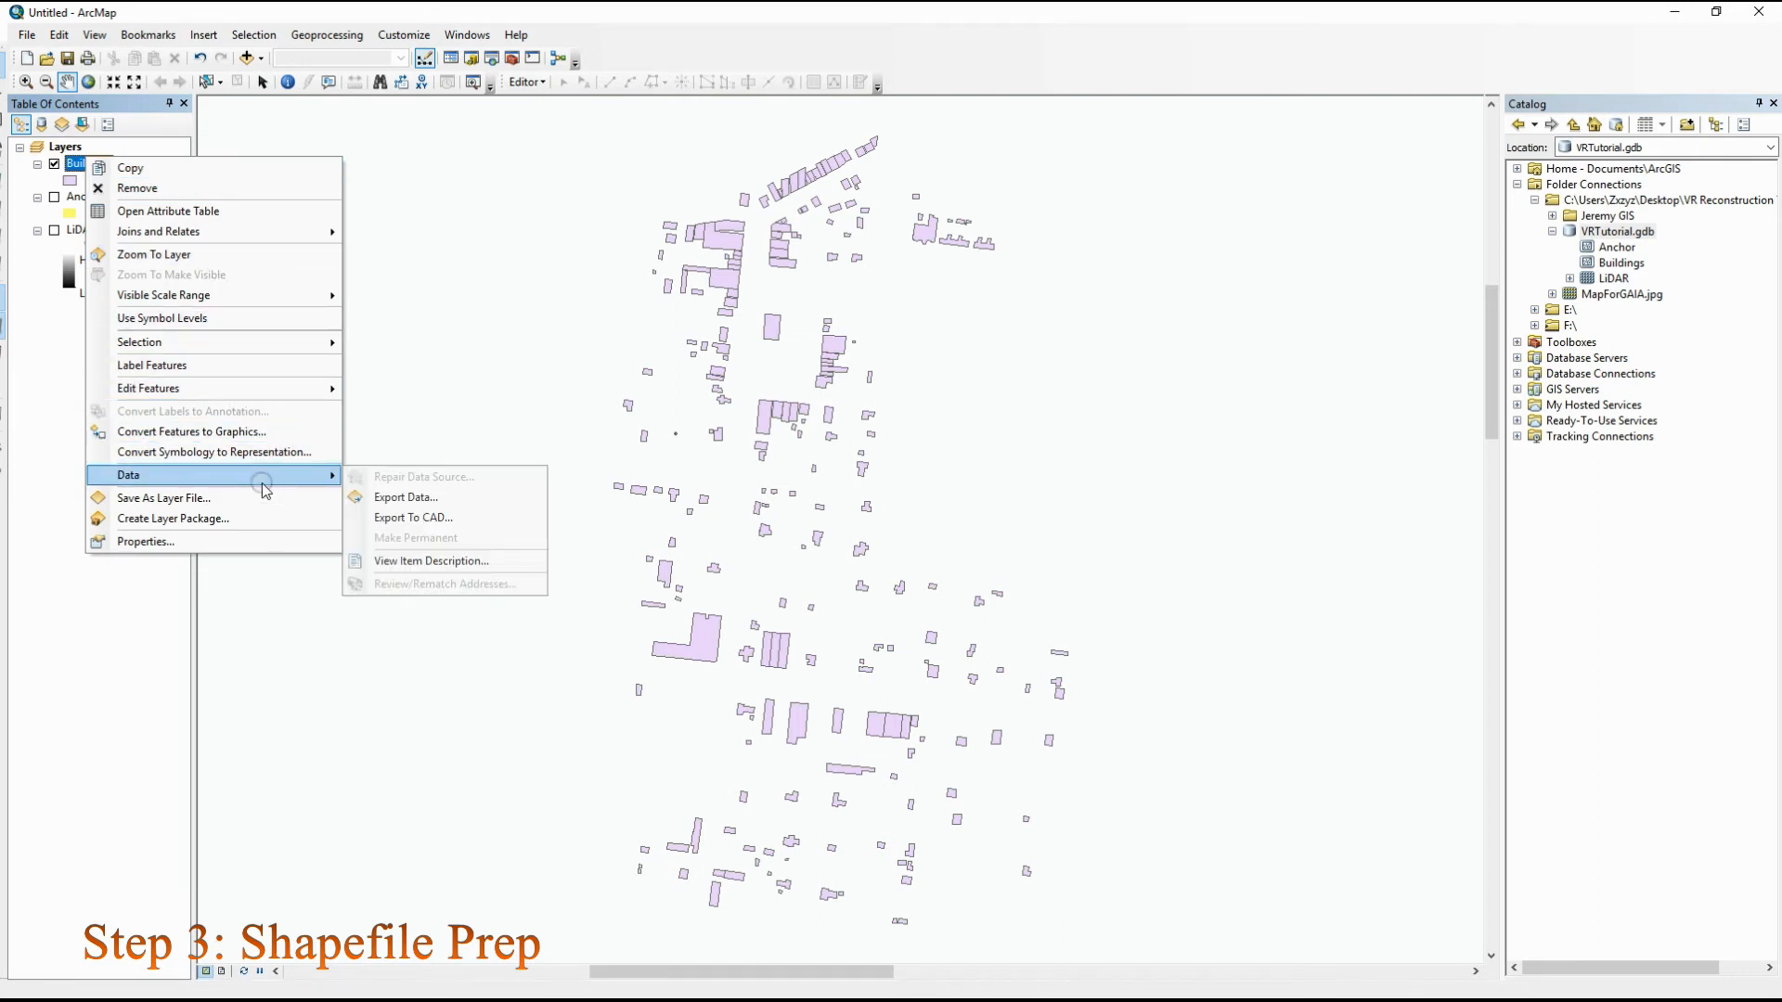
left_click(394, 496)
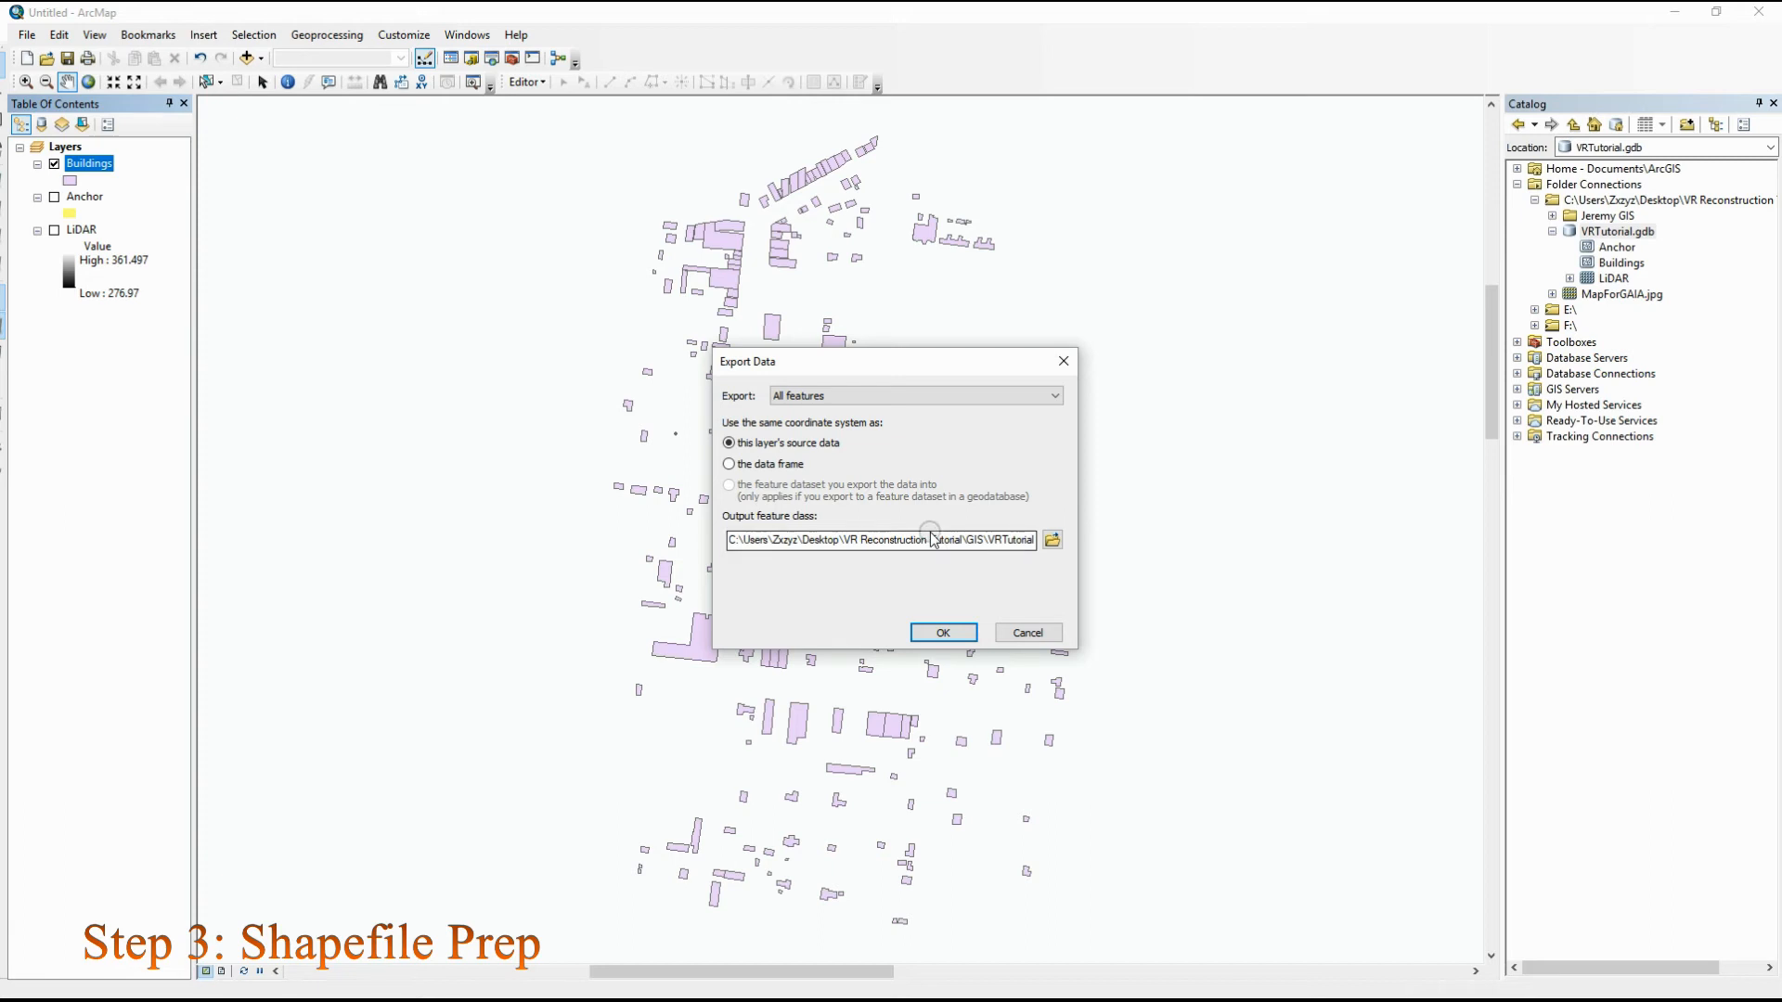
left_click_drag(982, 539, 1113, 543)
left_click_drag(970, 539, 1098, 544)
left_click(1005, 544)
type("Or")
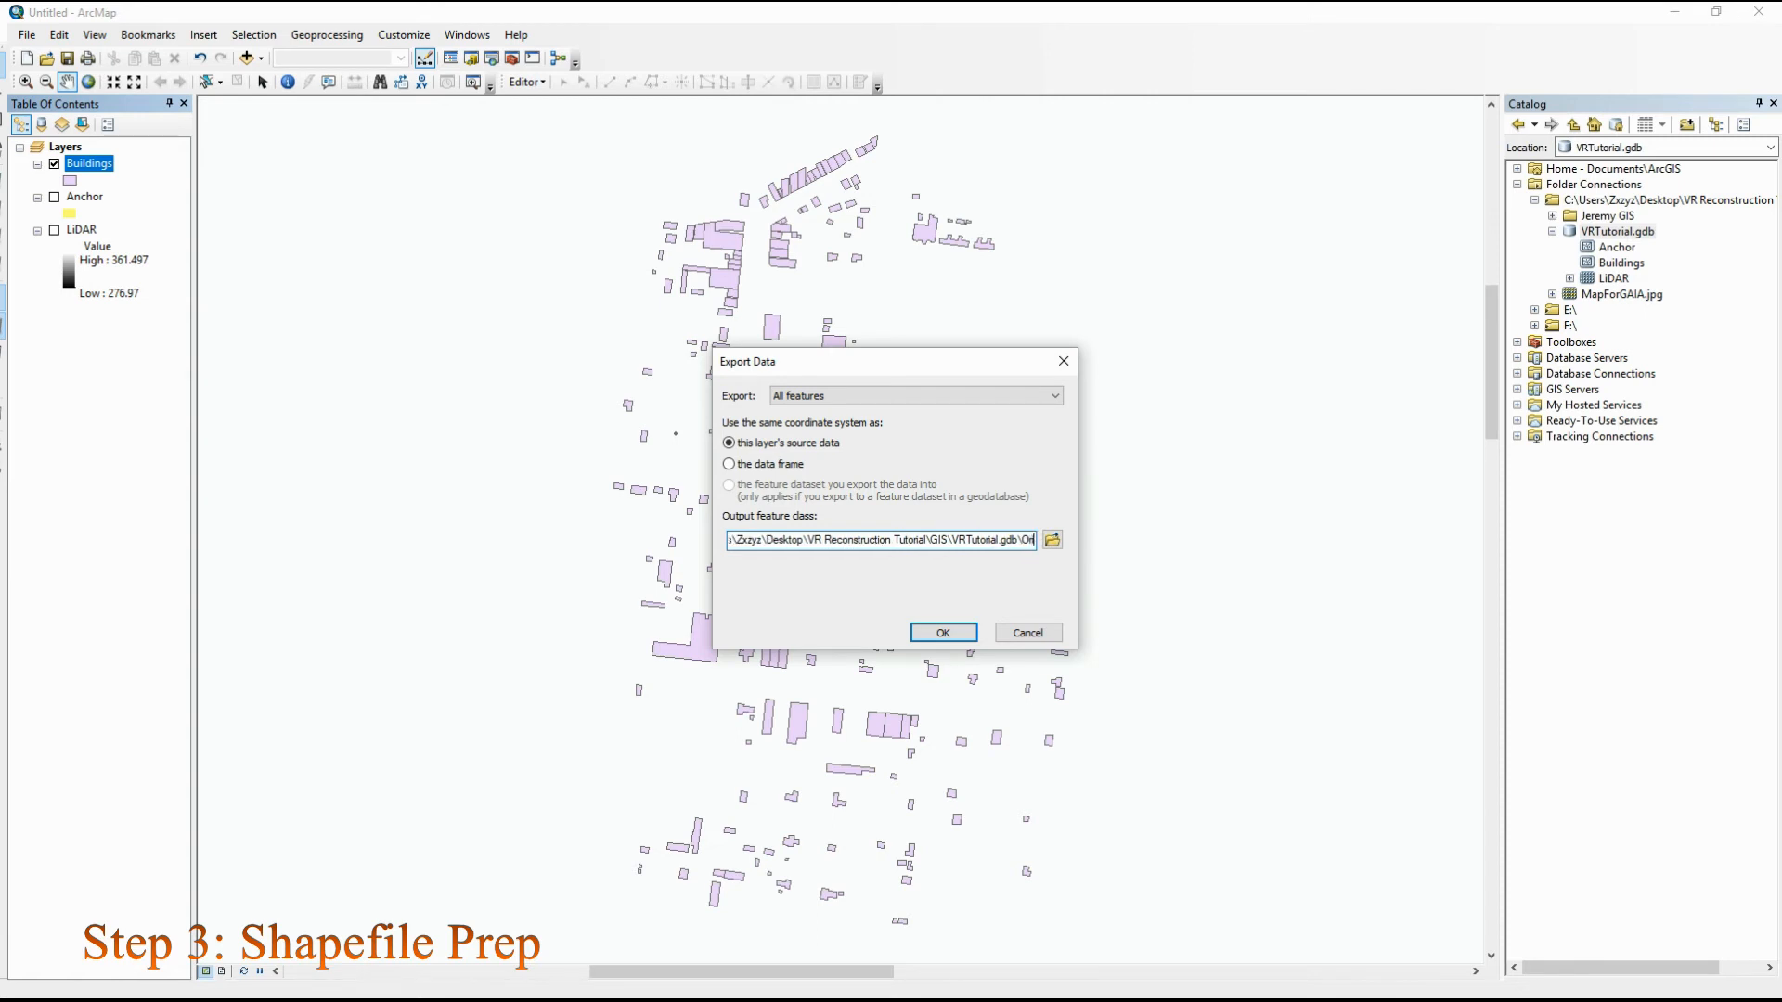
type("iginalB")
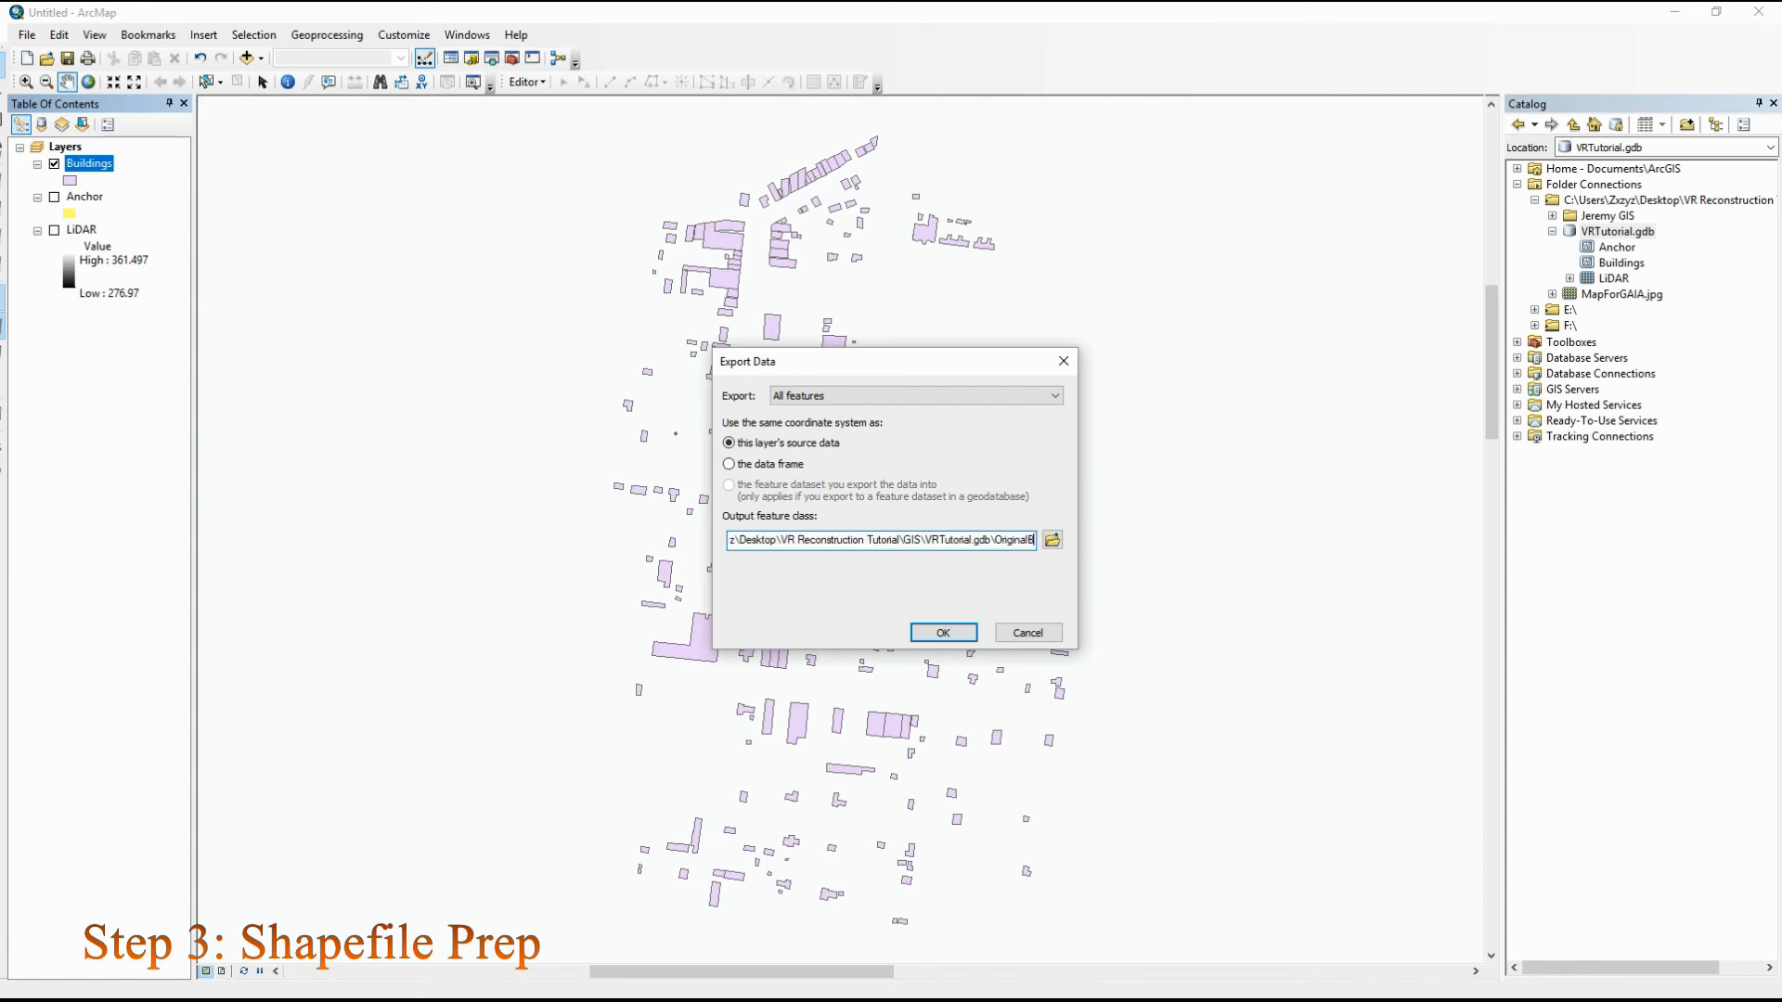
type("uilding")
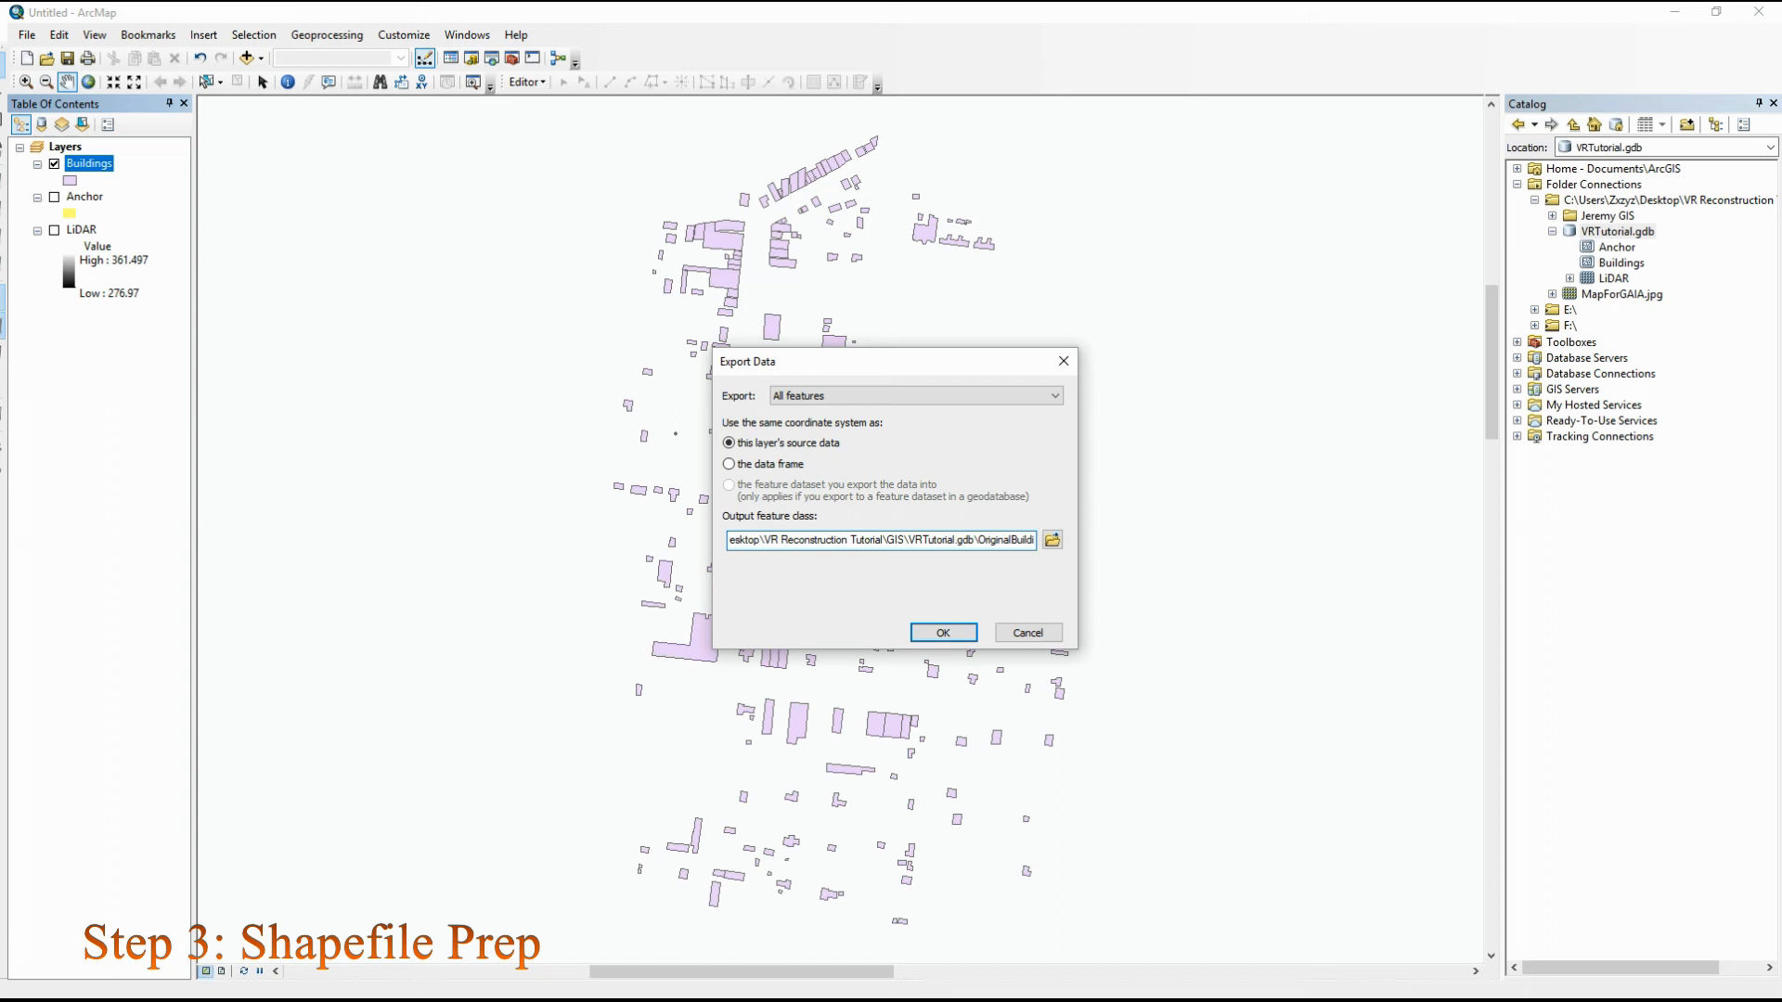
key("Left")
key("Left")
key("Left")
key("Left")
key("Left")
key("Left")
key("Left")
key("Left")
key("Left")
key("Left")
key("Left")
key("Left")
key("Left")
key("Left")
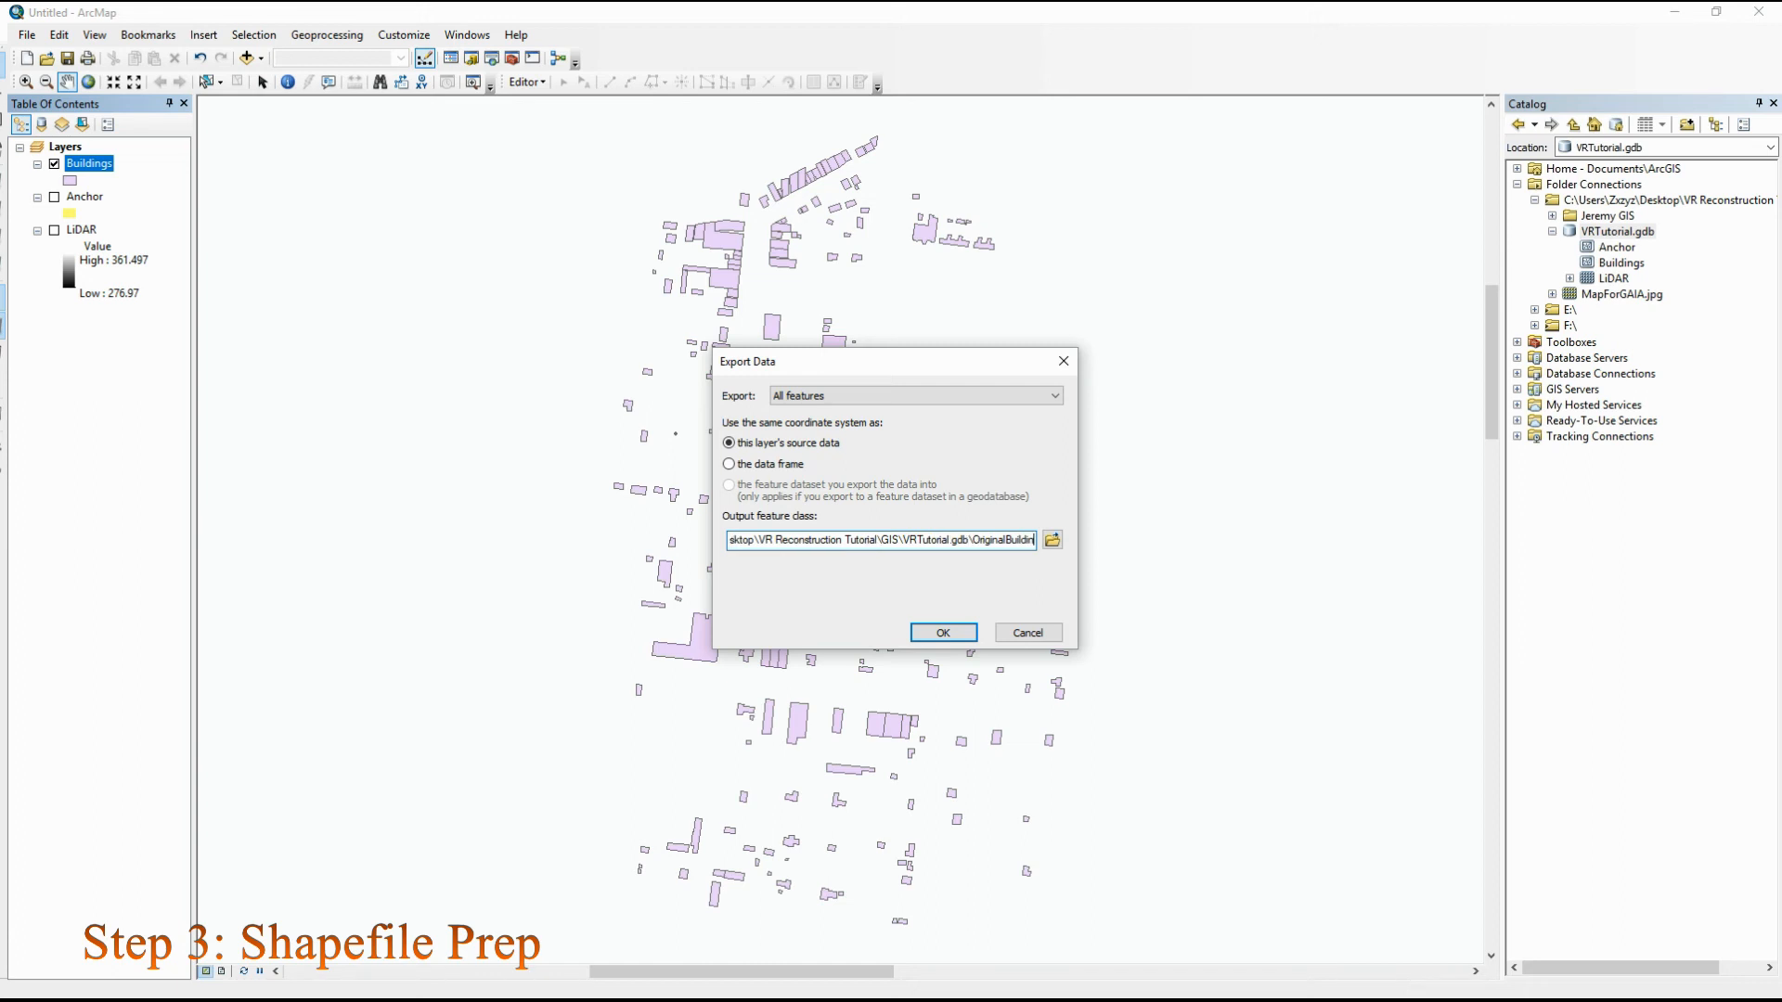
key("Left")
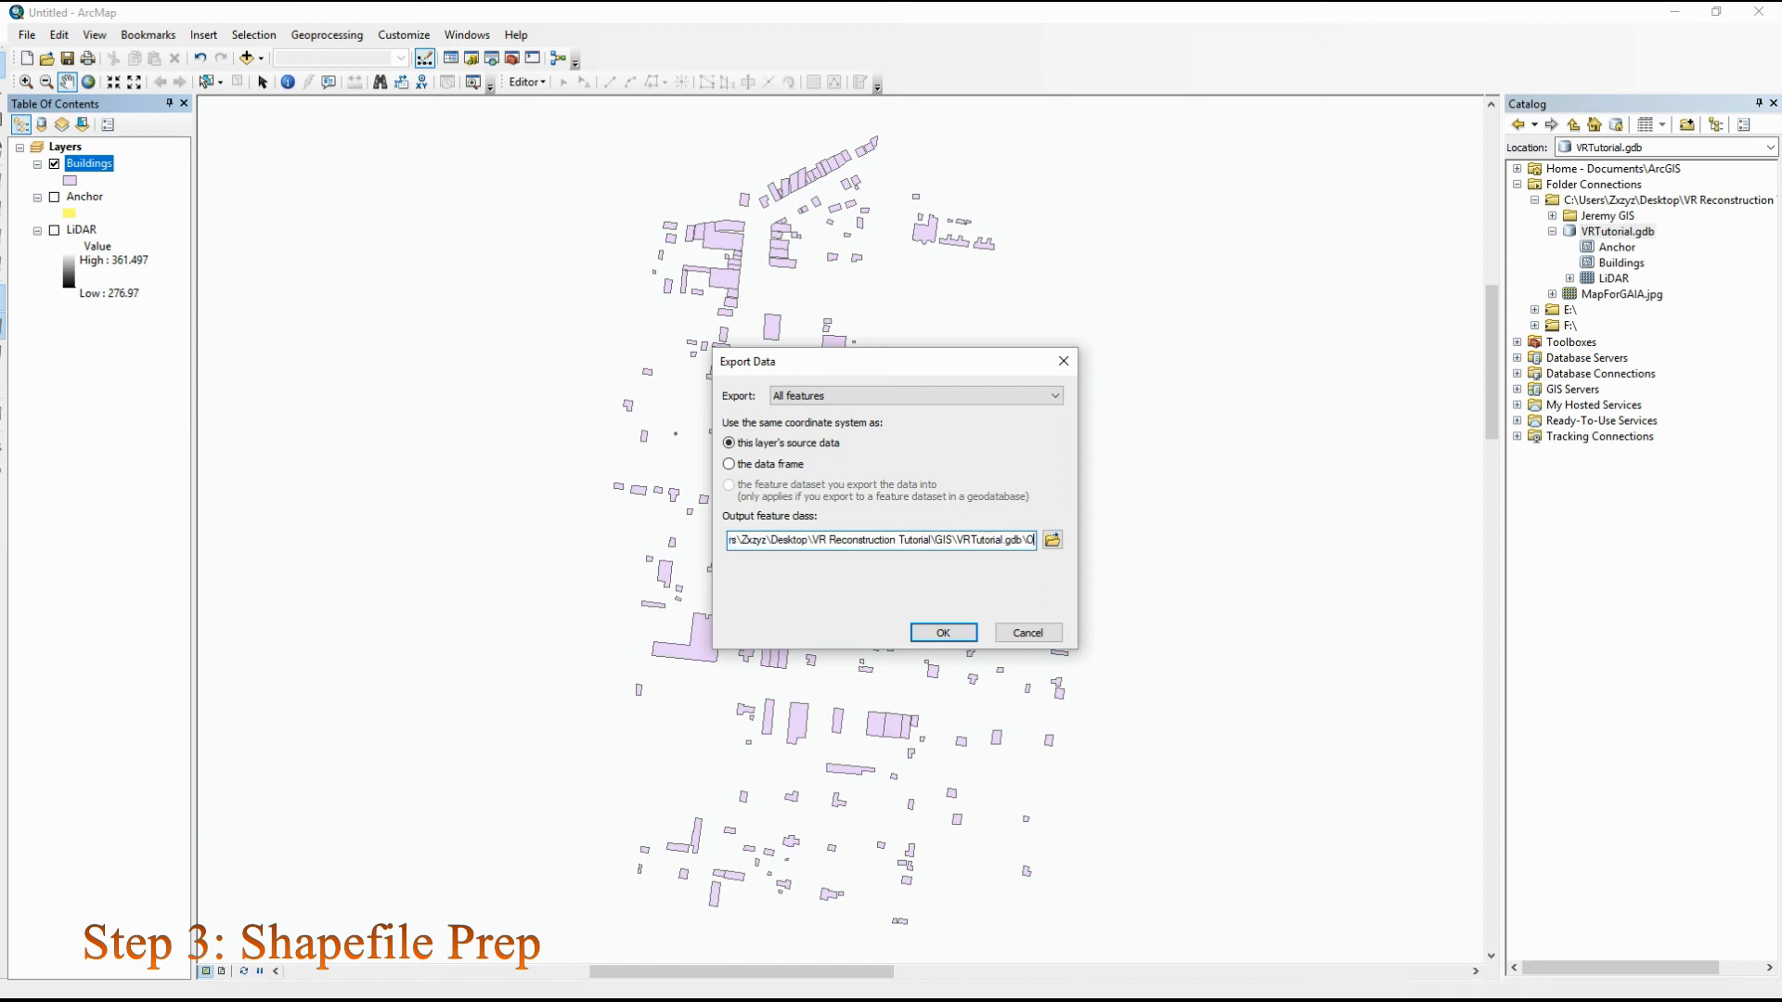
key("BackSpace")
type("RedBuilding")
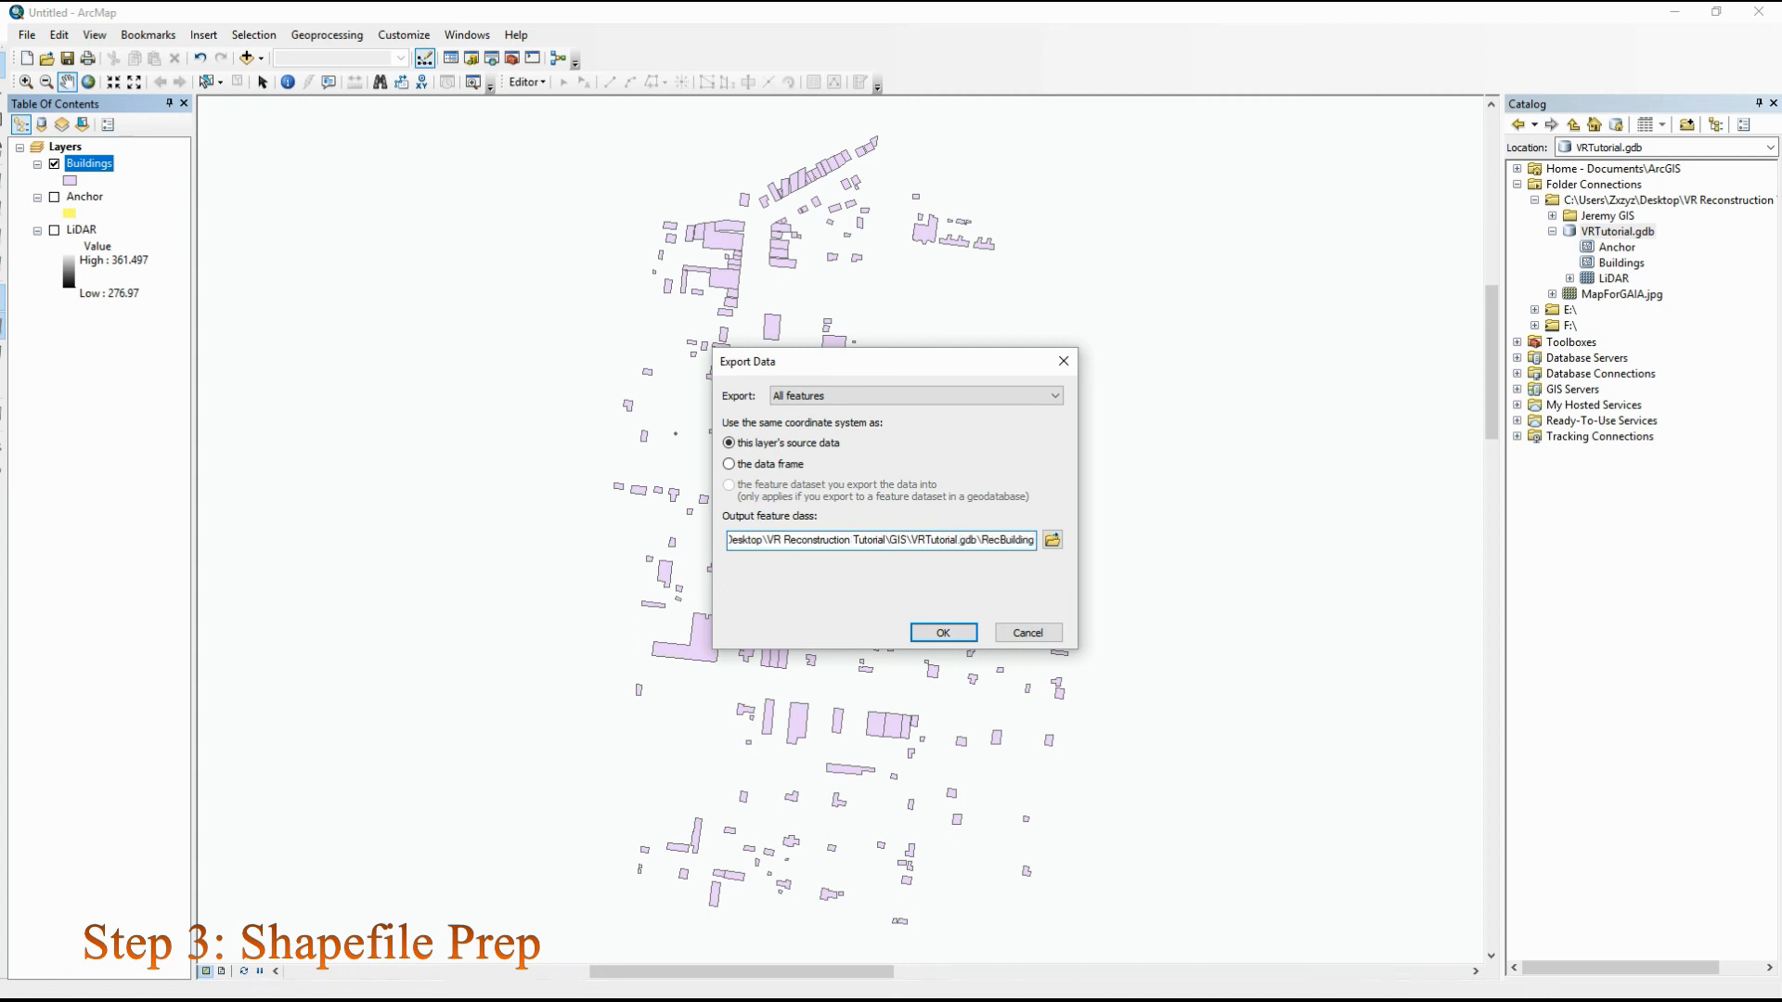
key("BackSpace")
key("BackSpace")
key("BackSpace")
key("BackSpace")
key("BackSpace")
key("BackSpace")
key("BackSpace")
key("BackSpace")
key("BackSpace")
key("BackSpace")
key("BackSpace")
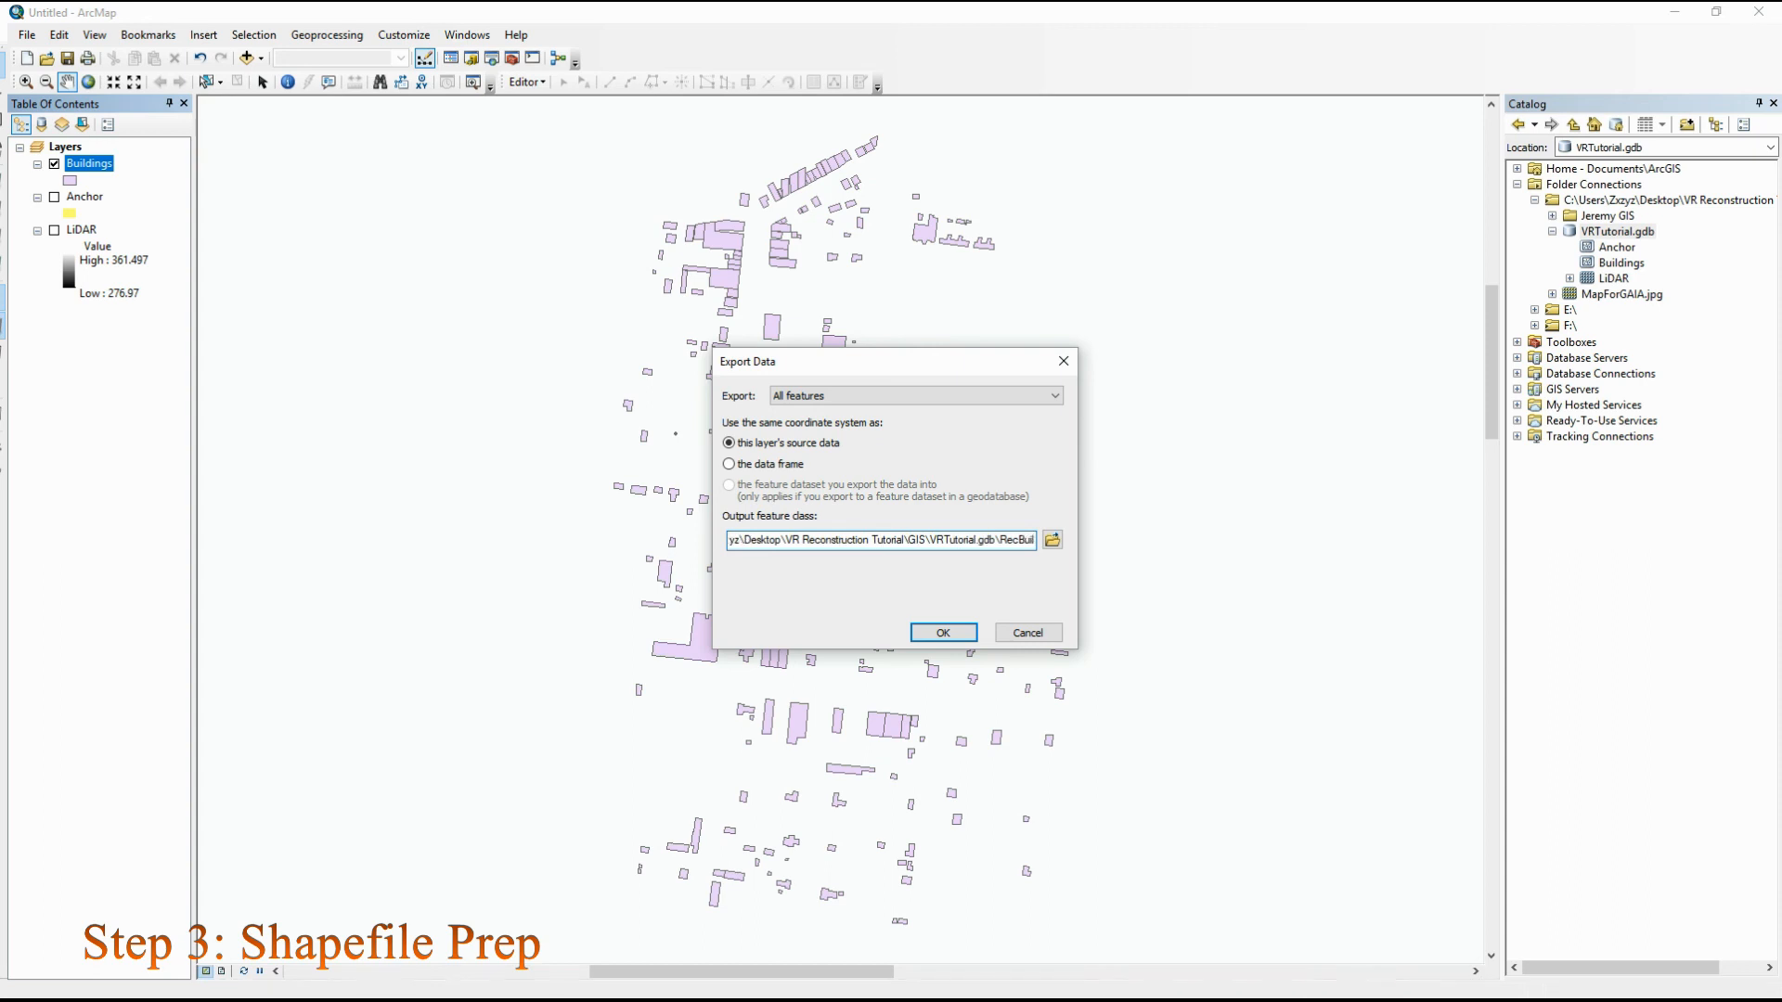
Name the output feature class OriginalBuildings, run the export and add the exported layer to the map
type("OriginalBuildings")
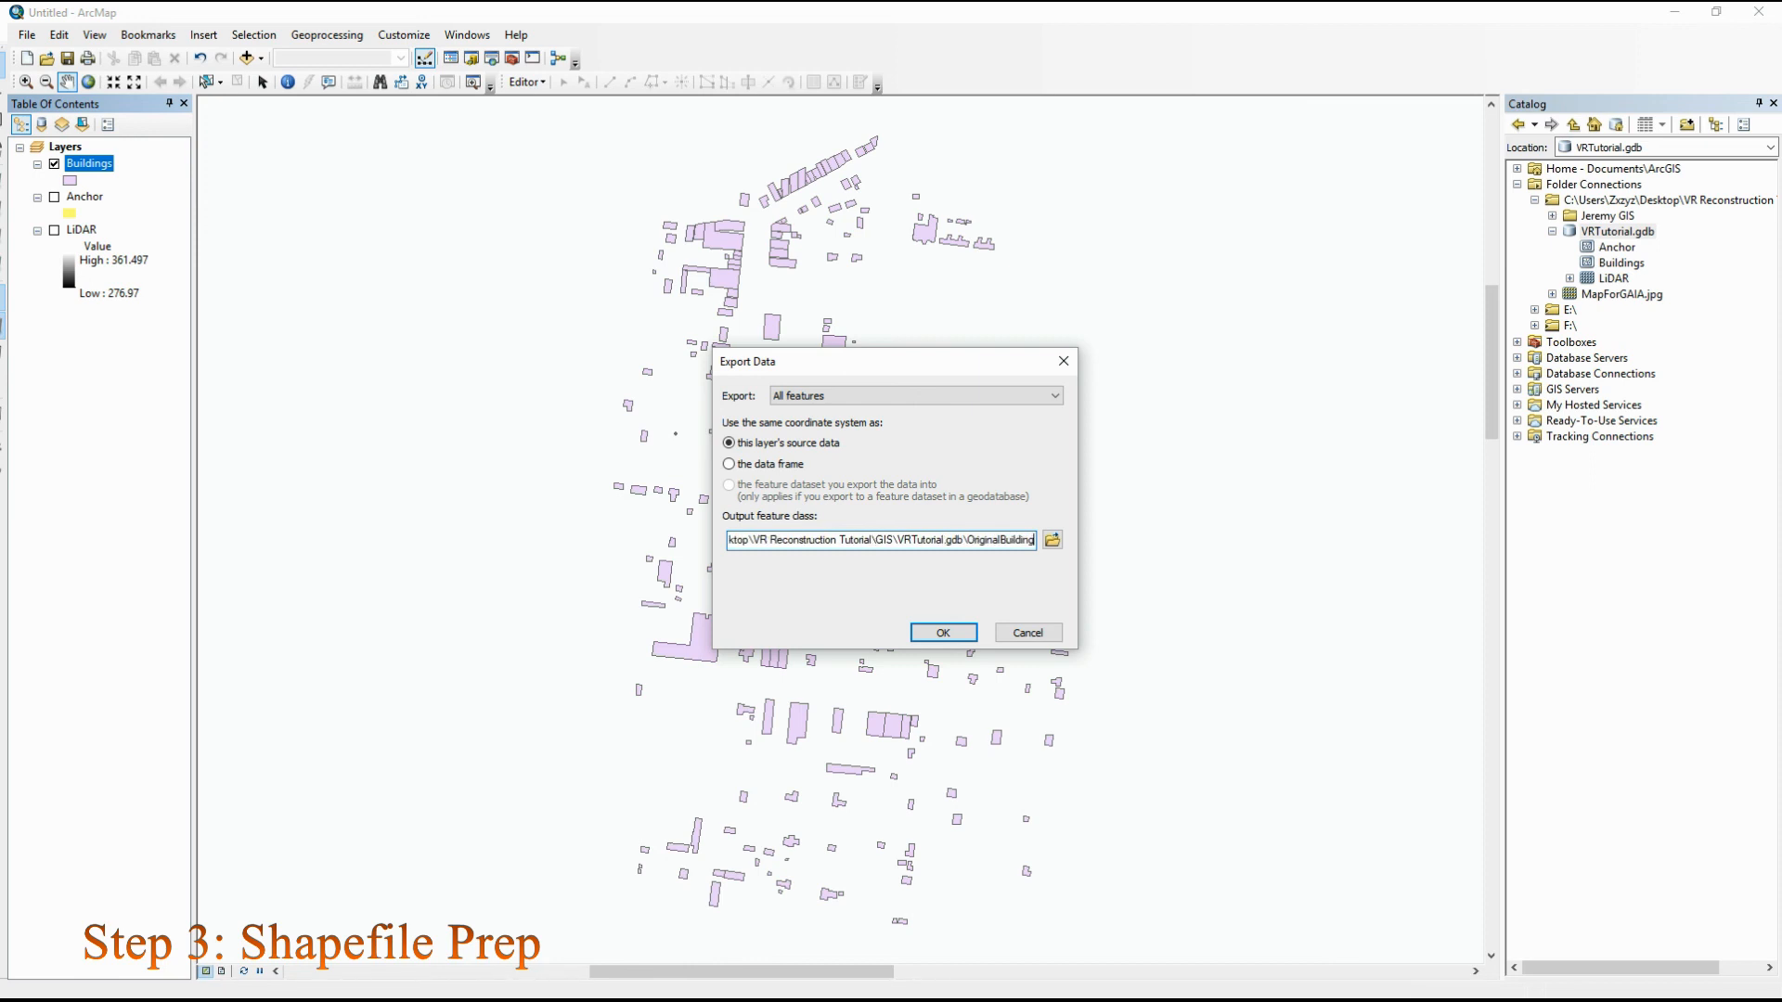
left_click(943, 633)
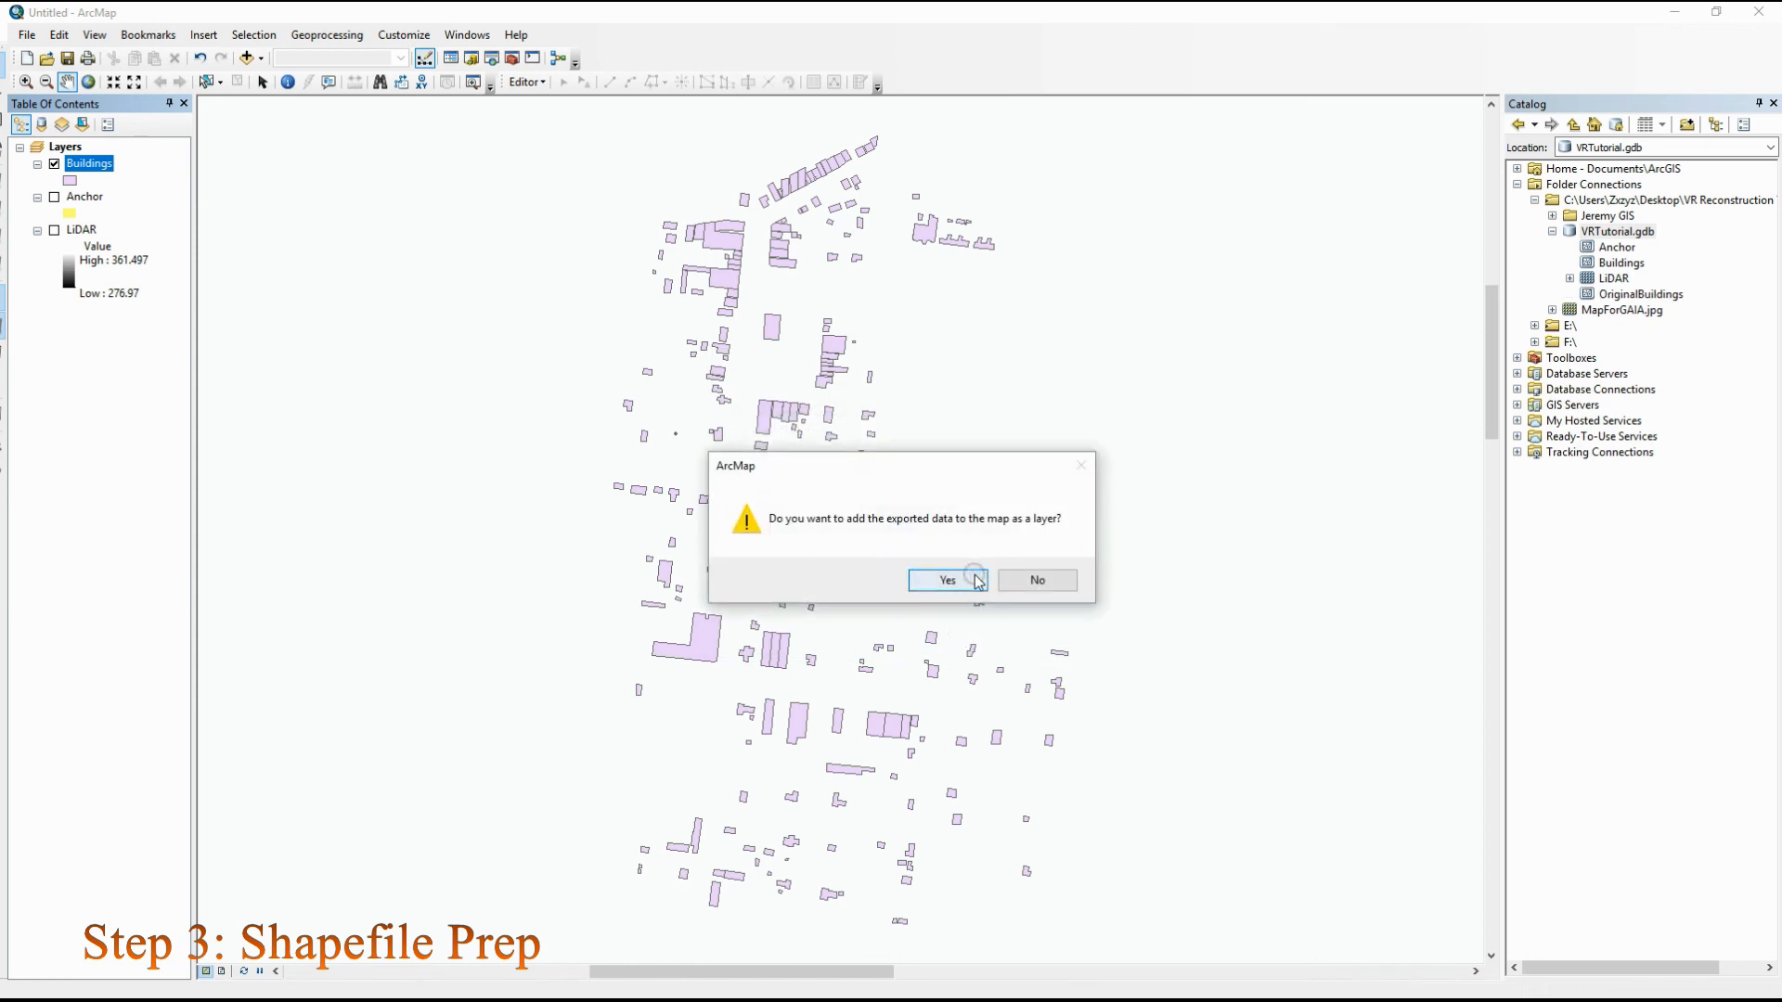
left_click(948, 580)
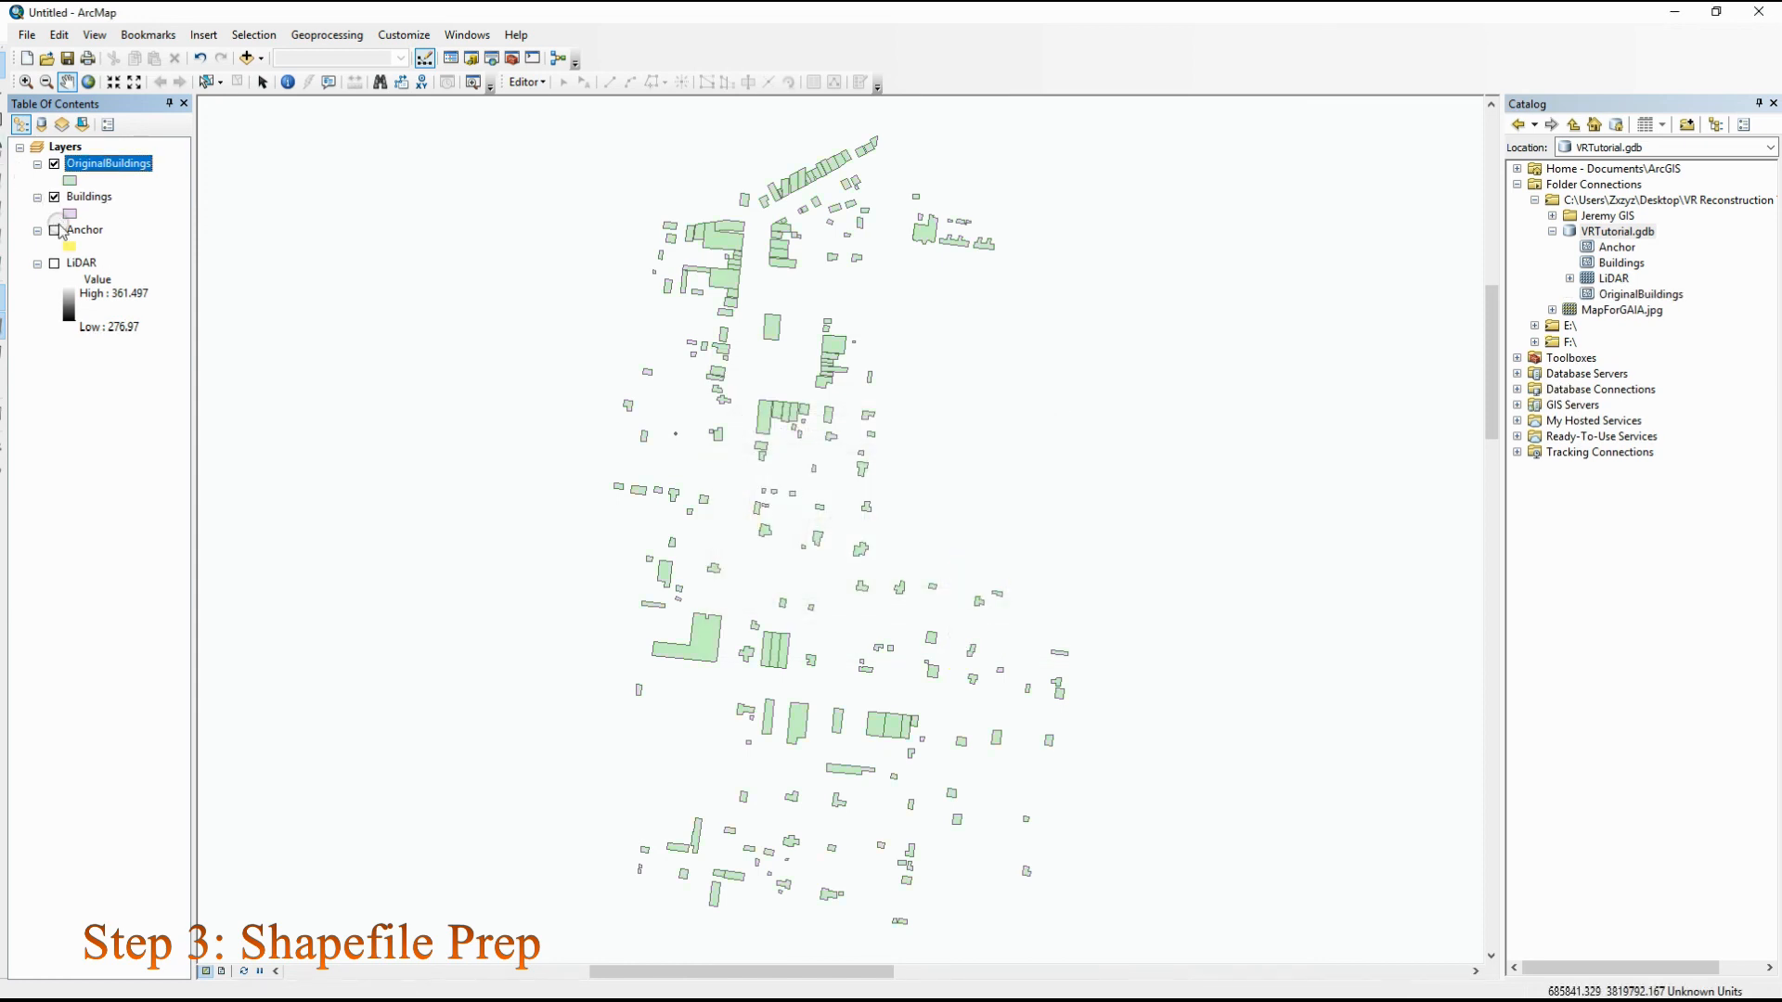
Hide the OriginalBuildings and Buildings layers to compare the copies, and turn on Anchor, Buildings and OriginalBuildings
left_click(54, 164, "ctrl")
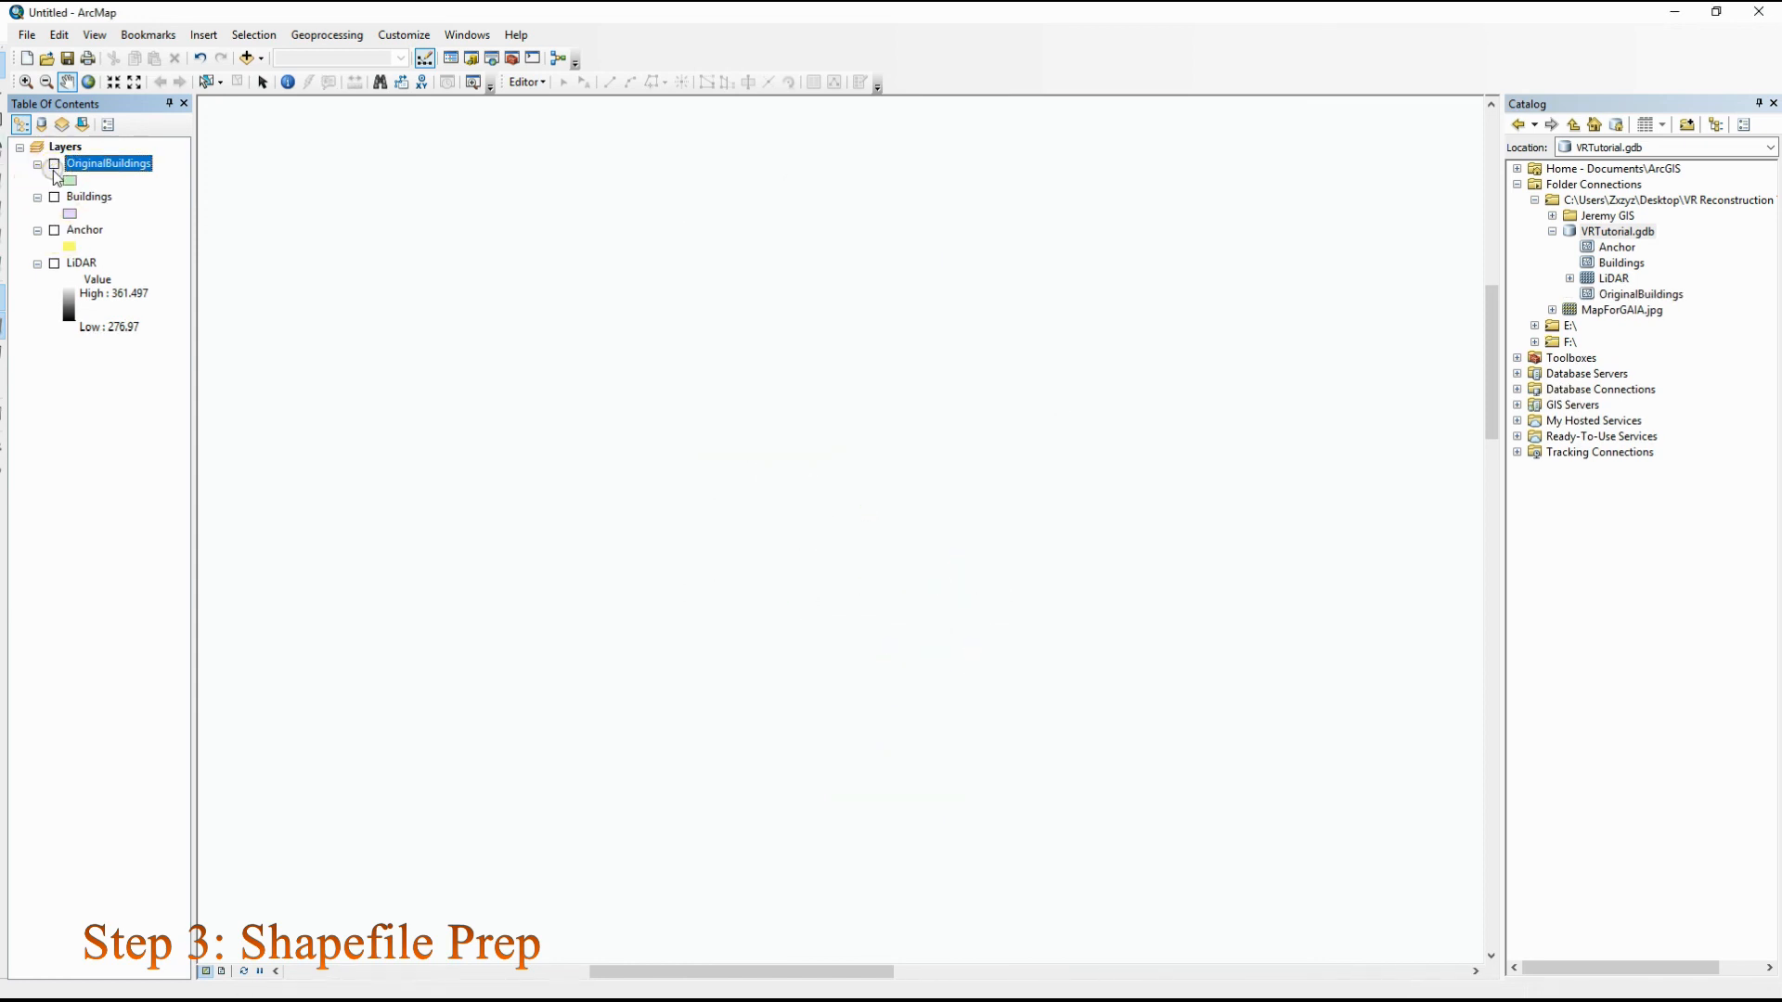
left_click(55, 231)
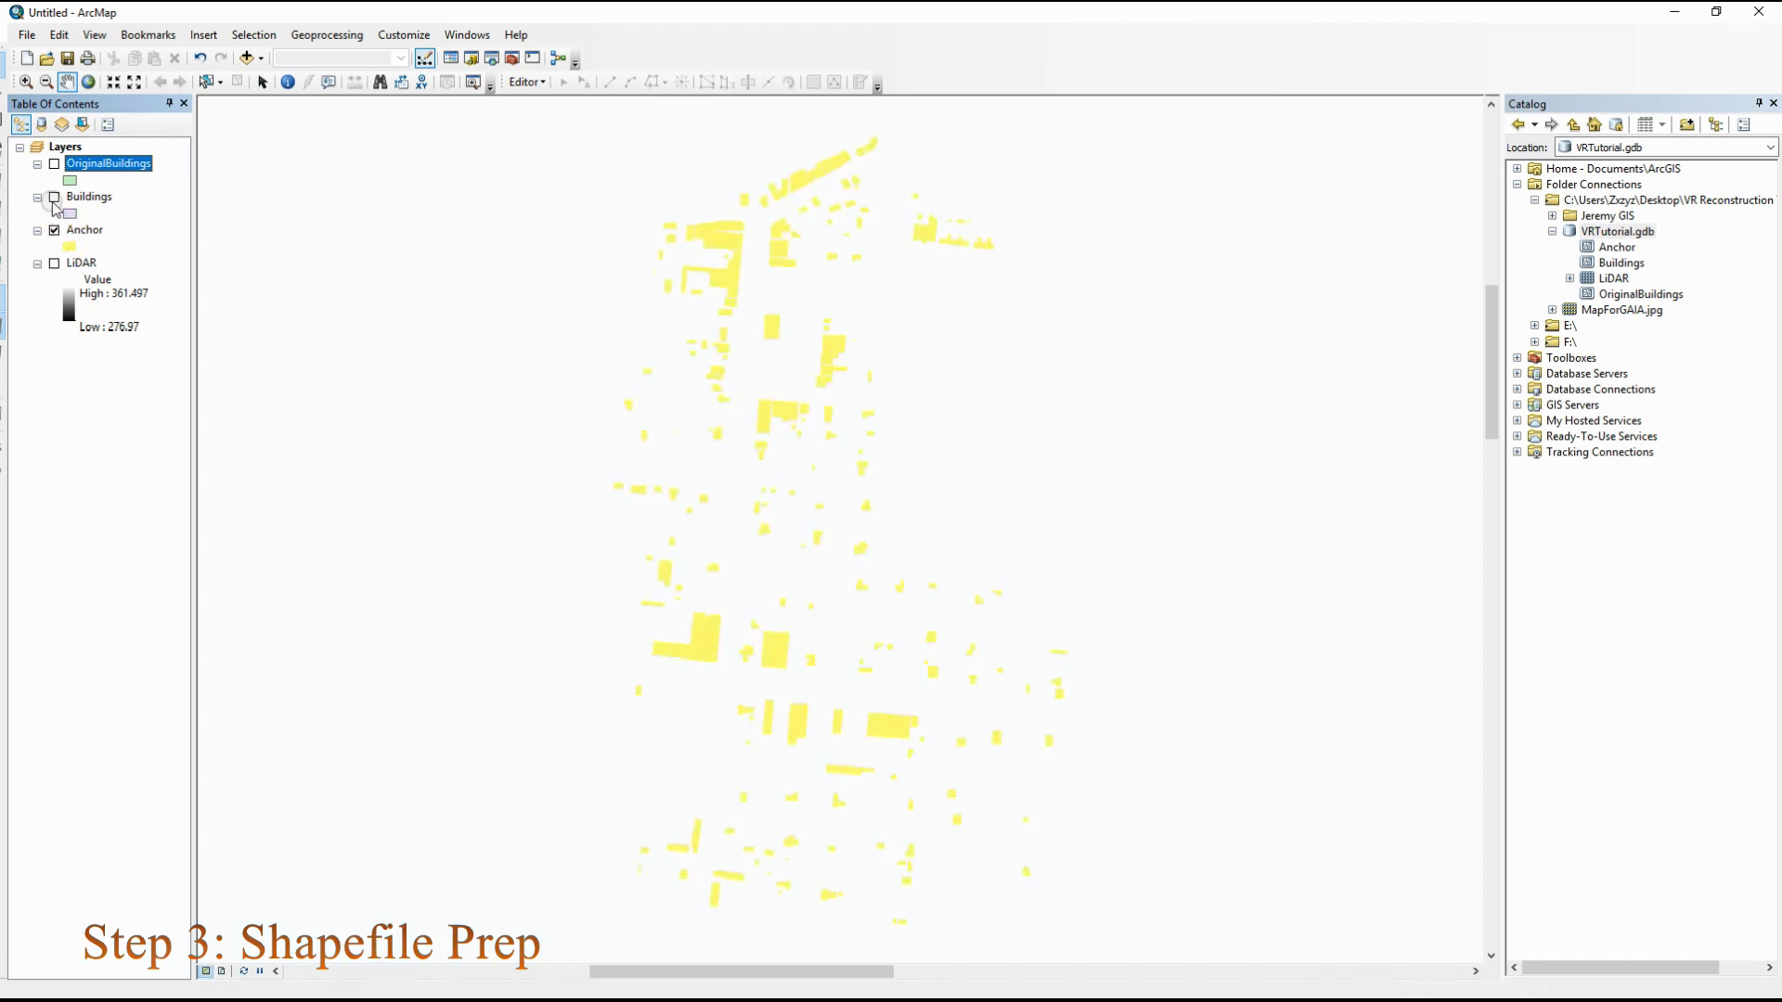
left_click(53, 199)
left_click(54, 164)
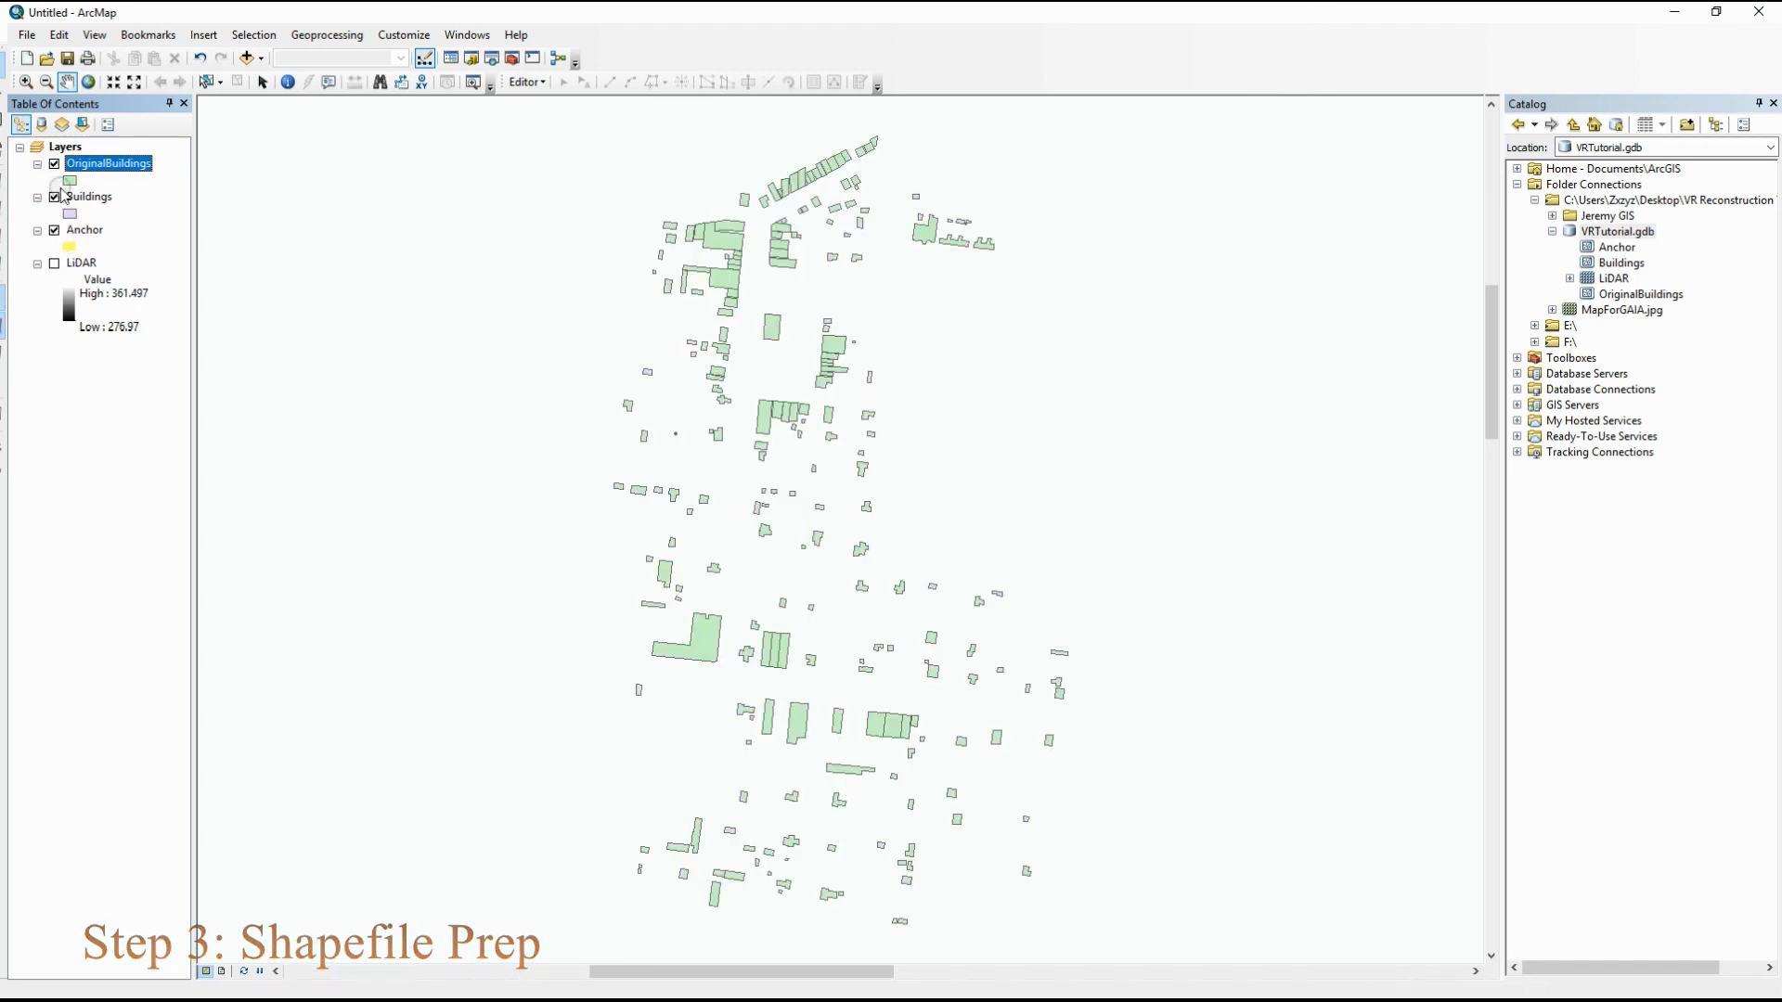